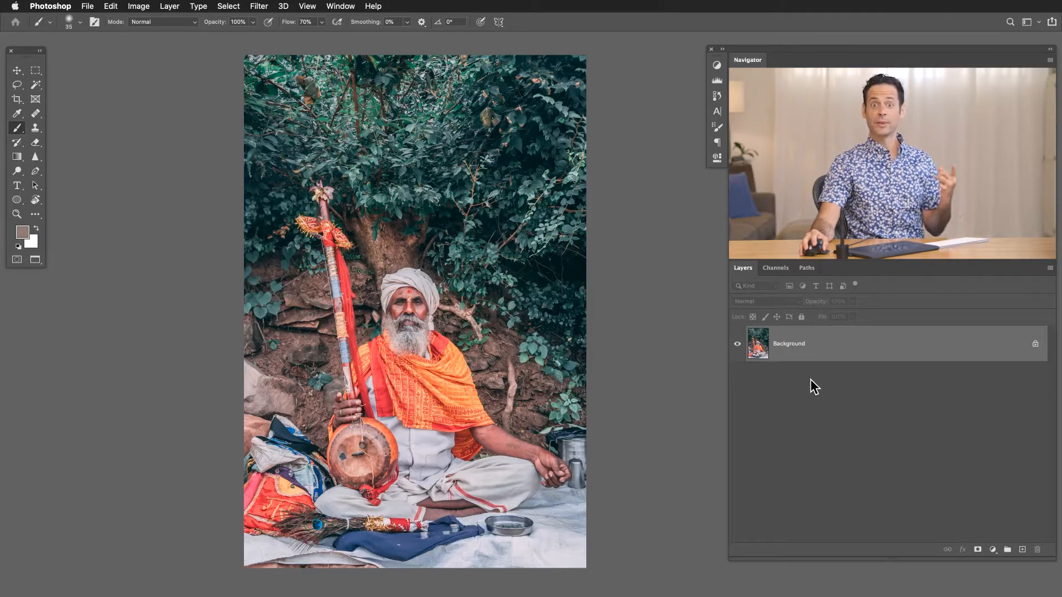
# Convert the Background layer to a smart object and open the Camera Raw Filter on it.
pyautogui.rightClick(832, 348)
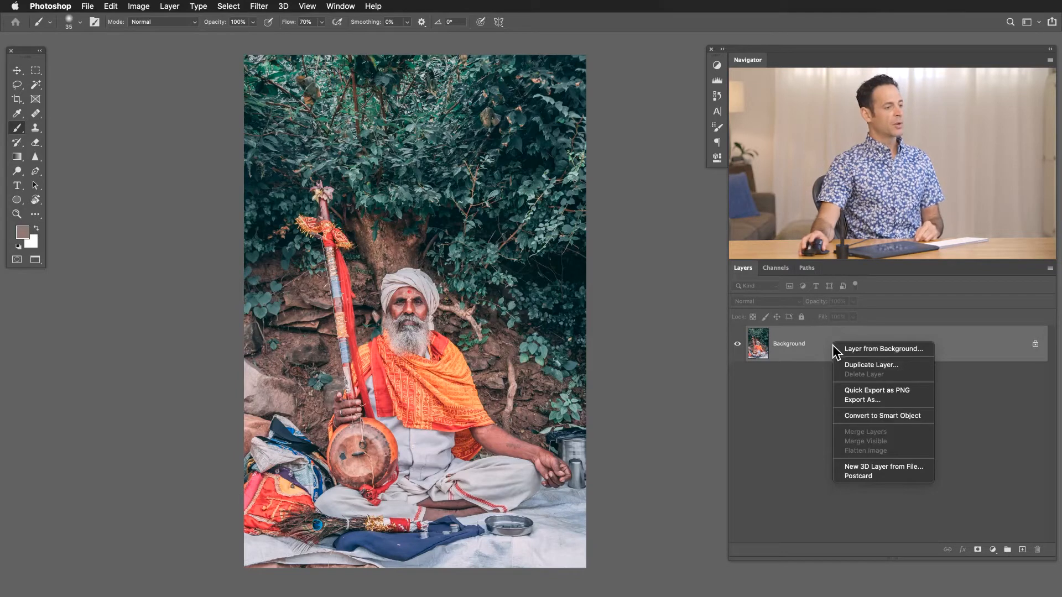
pyautogui.click(863, 414)
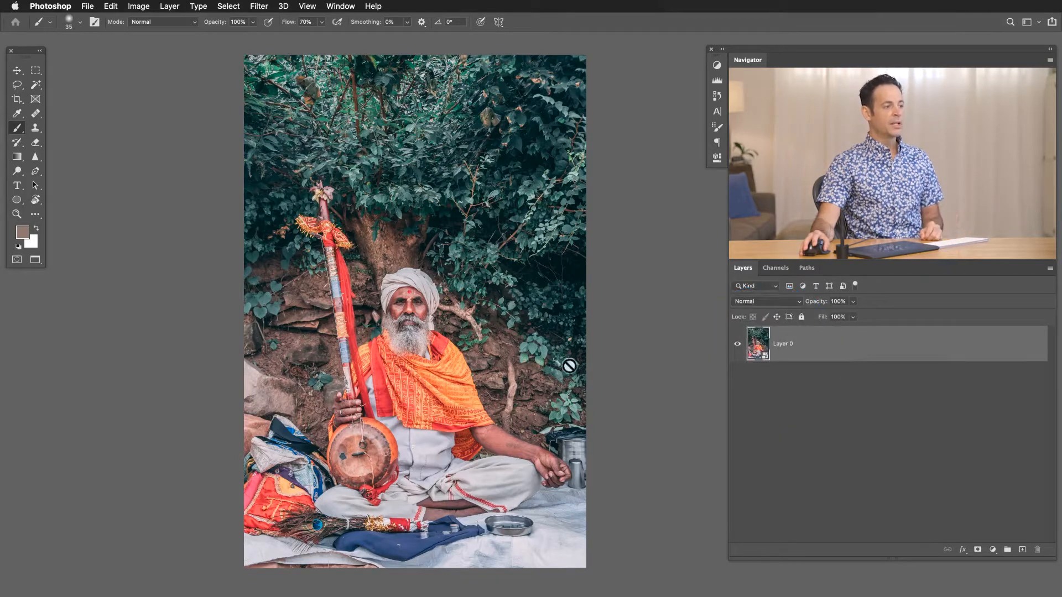
pyautogui.click(259, 7)
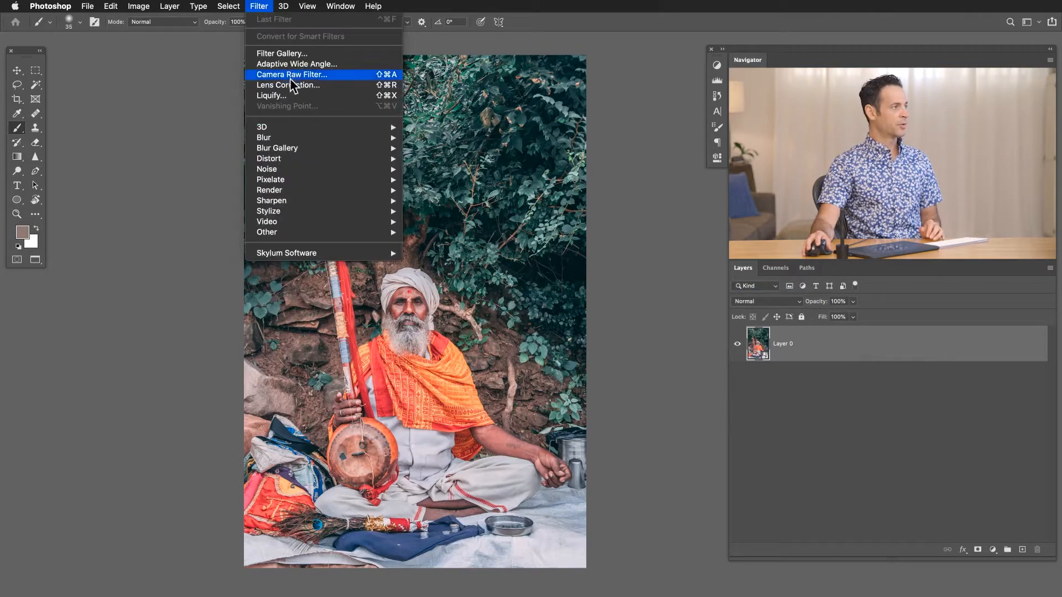
pyautogui.click(304, 75)
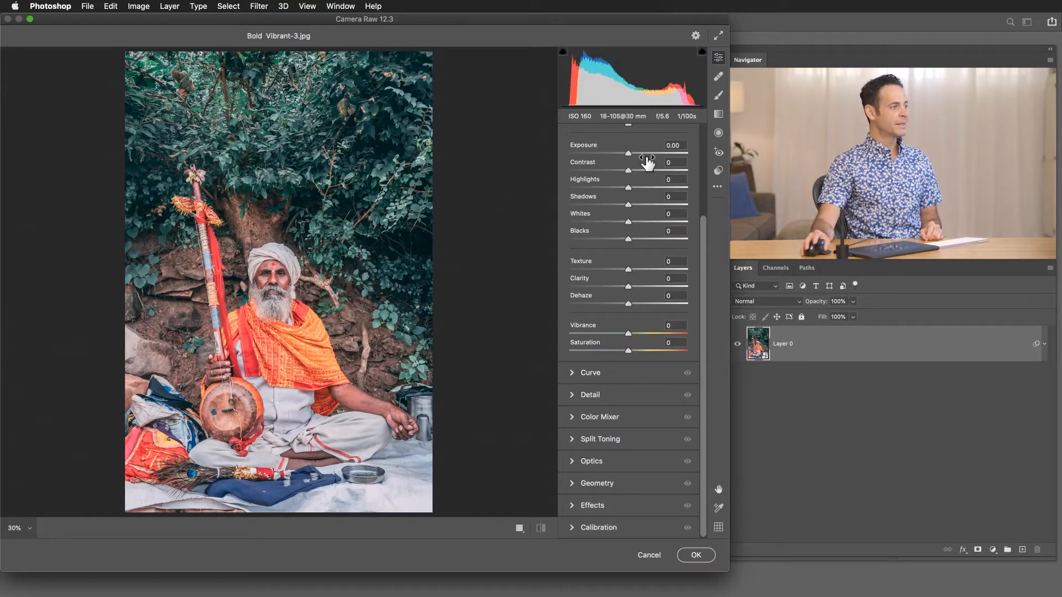
pyautogui.scroll(5, 654, 190)
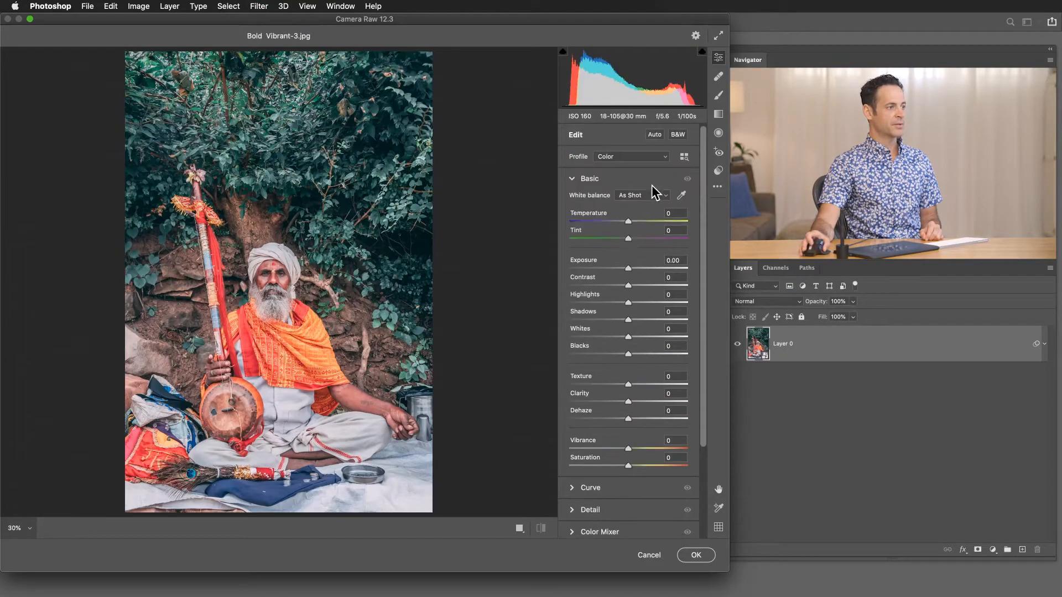
# Try out the Exposure and Vibrance adjustments in Camera Raw and reset both.
pyautogui.moveTo(629, 271); pyautogui.dragTo(630, 268)
pyautogui.press('super+z')
pyautogui.moveTo(632, 447)
pyautogui.mouseDown()
pyautogui.moveTo(662, 446)
pyautogui.moveTo(631, 453)
pyautogui.mouseUp()
pyautogui.doubleClick(631, 449)
# Review the Basic, Detail and Curve settings and the other adjustment sections available in Camera Raw.
pyautogui.scroll(-5, 631, 452)
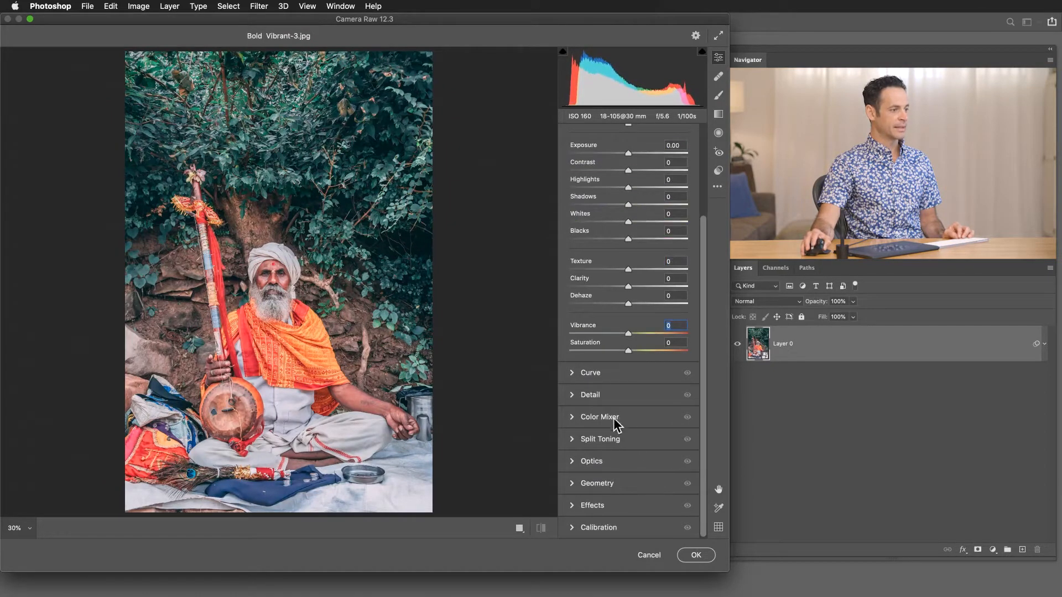
pyautogui.click(572, 396)
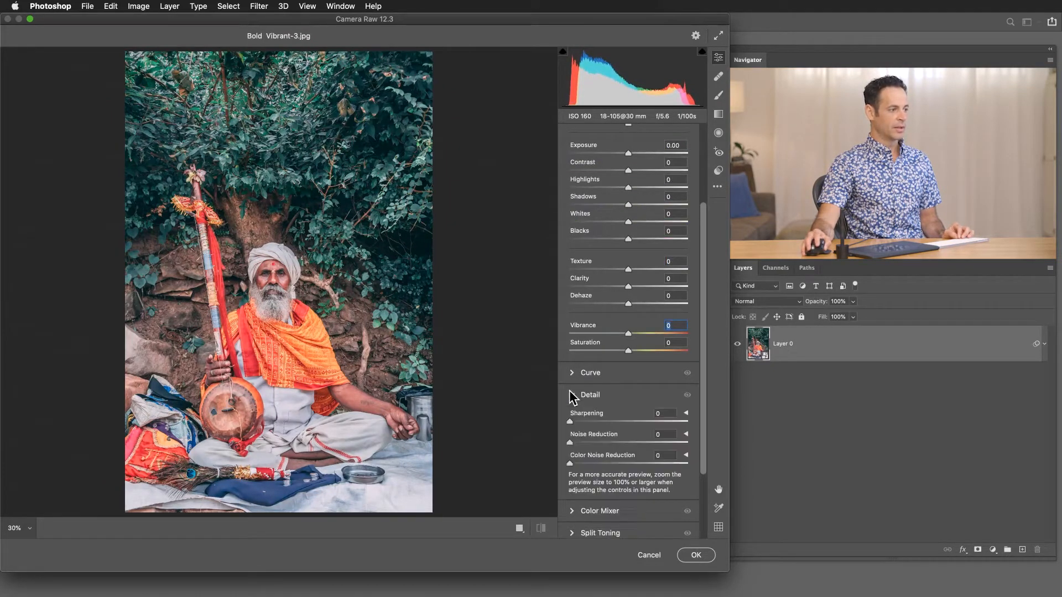
pyautogui.click(572, 395)
pyautogui.click(571, 373)
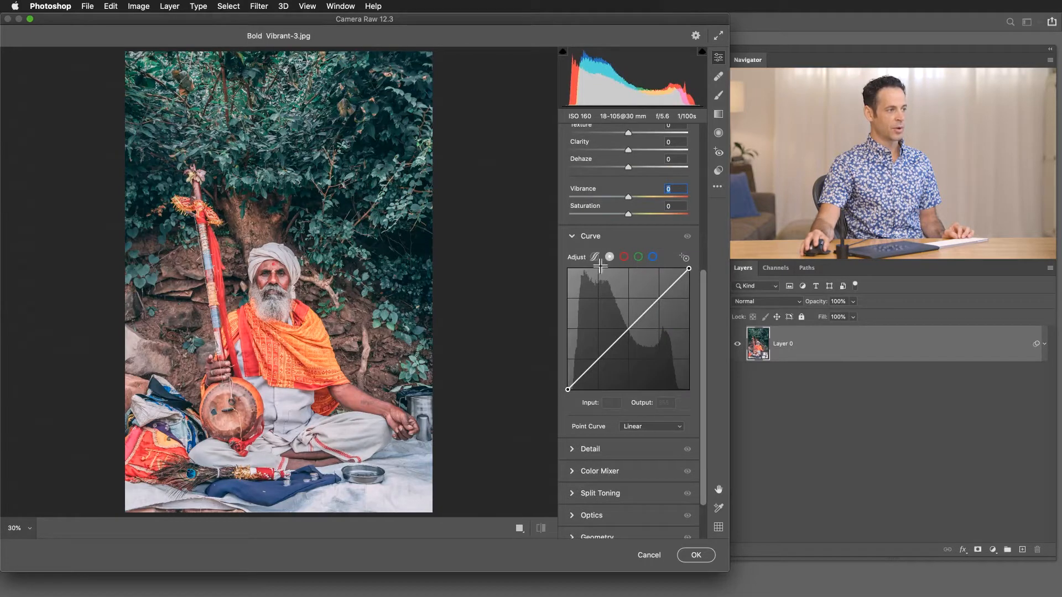
pyautogui.click(572, 237)
pyautogui.scroll(5, 589, 298)
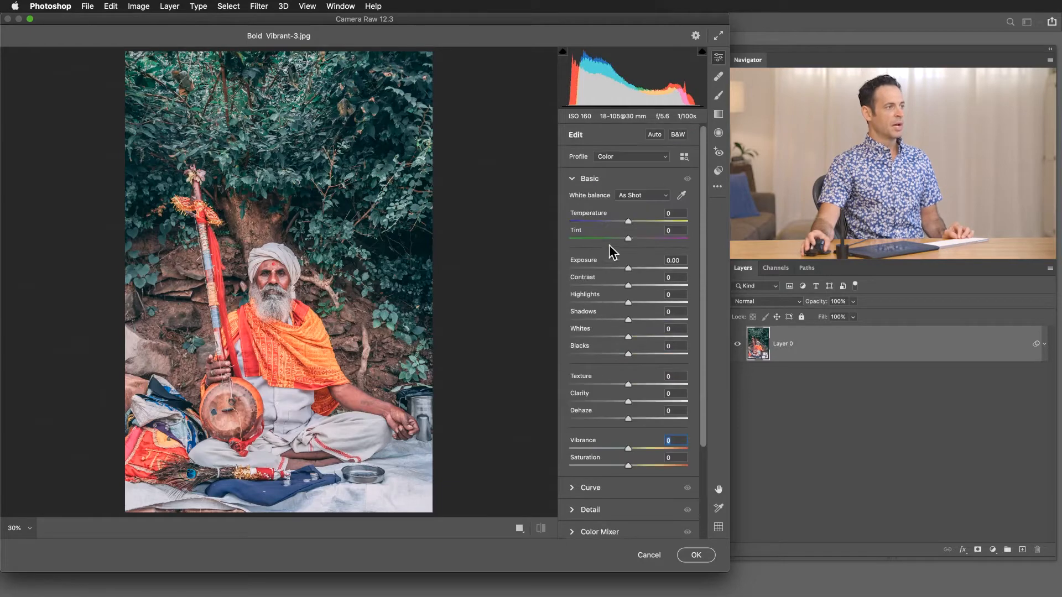
pyautogui.scroll(-4, 612, 252)
pyautogui.scroll(4, 612, 253)
pyautogui.scroll(-4, 612, 253)
pyautogui.scroll(4, 612, 252)
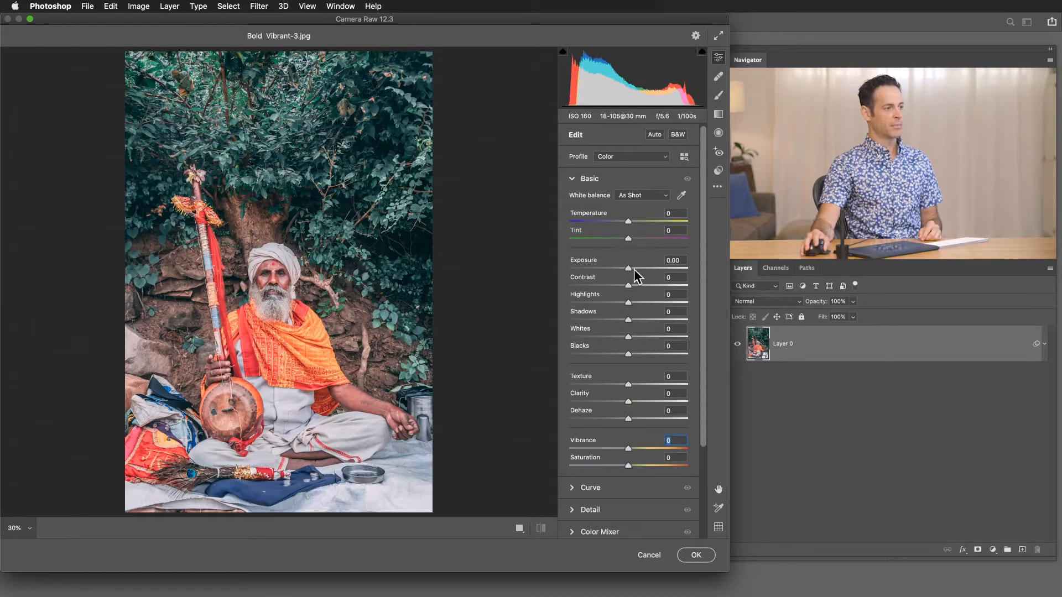
# Adjust the photo's tones in the Basic settings and apply the Camera Raw Filter as a smart filter.
pyautogui.moveTo(629, 272); pyautogui.dragTo(657, 302)
pyautogui.click(706, 558)
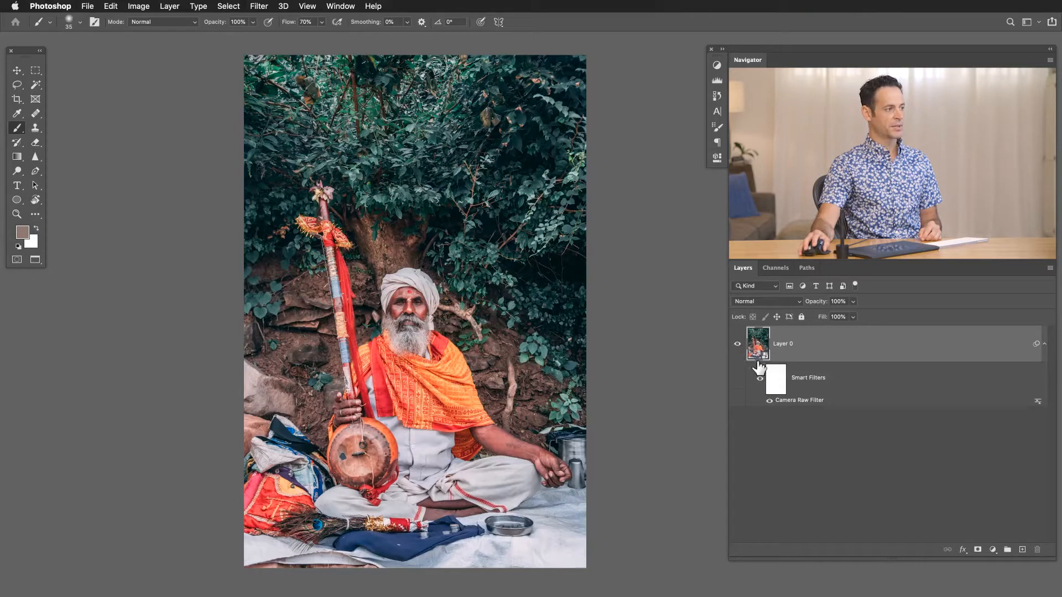
# Toggle the visibility of the Camera Raw Filter and the Smart Filters group to compare before and after.
pyautogui.click(769, 401)
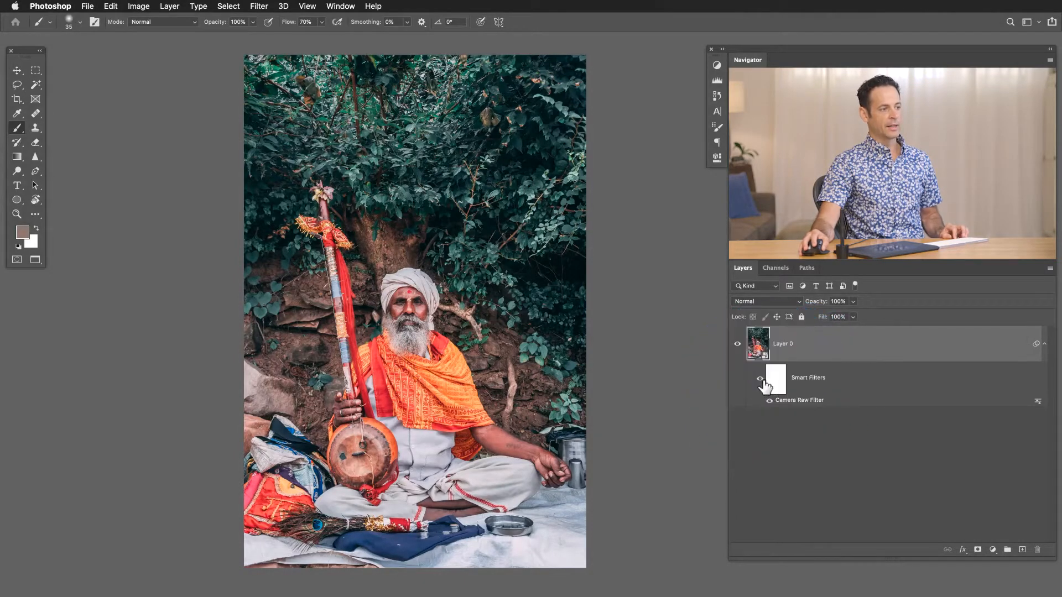
pyautogui.click(760, 380)
pyautogui.click(761, 381)
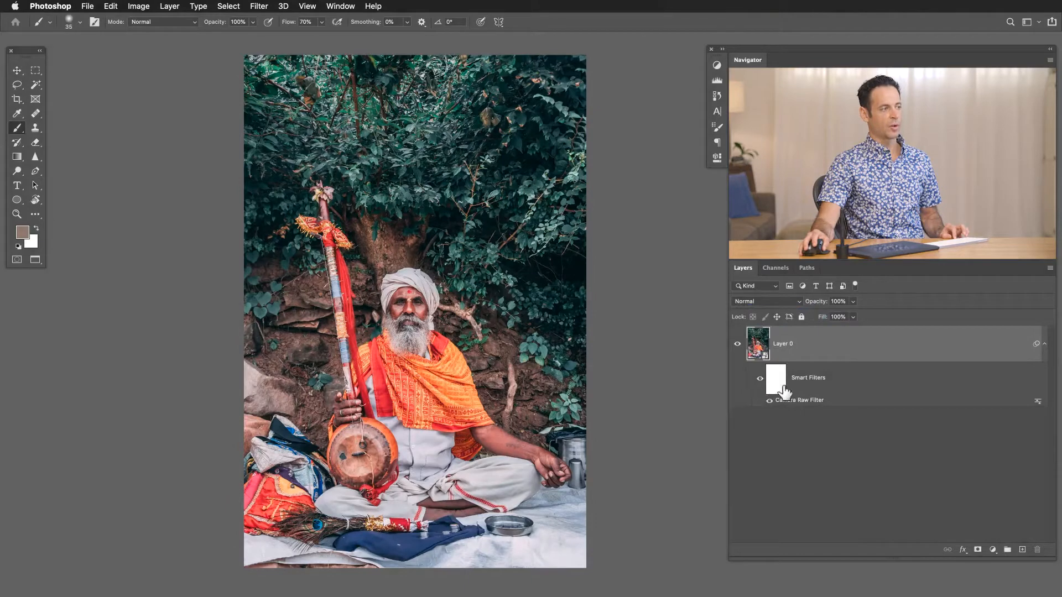
# Apply a Gaussian Blur smart filter with a radius of 100.1 pixels to Layer 0.
pyautogui.click(257, 6)
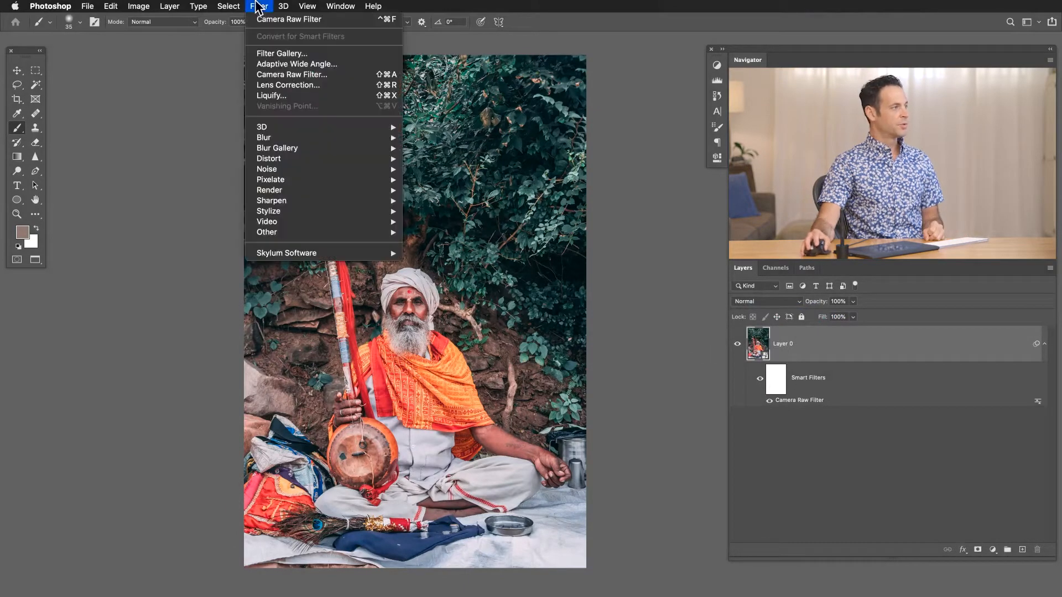
pyautogui.moveTo(292, 137)
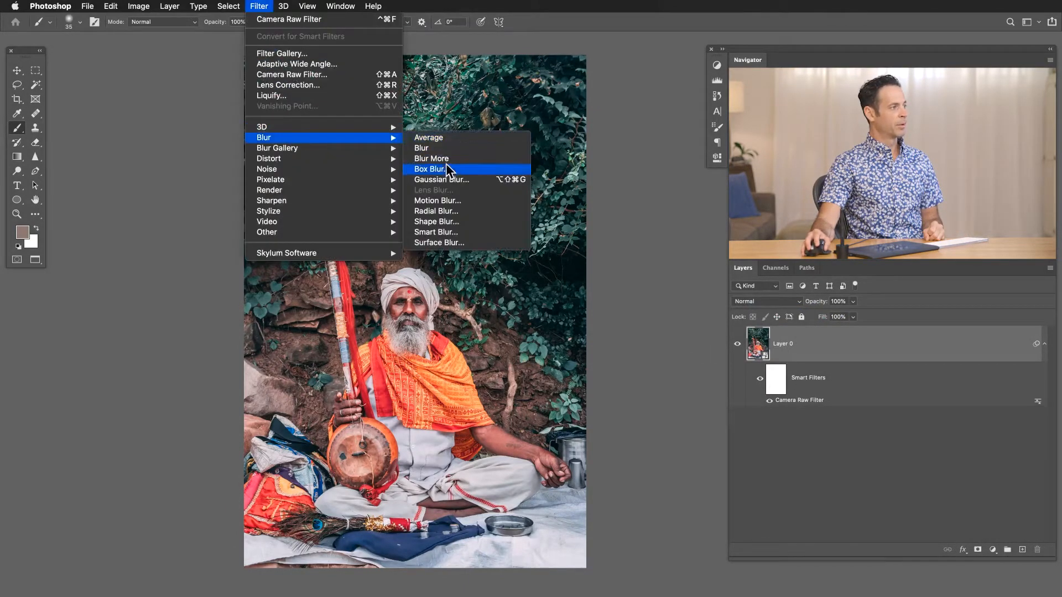
pyautogui.click(449, 178)
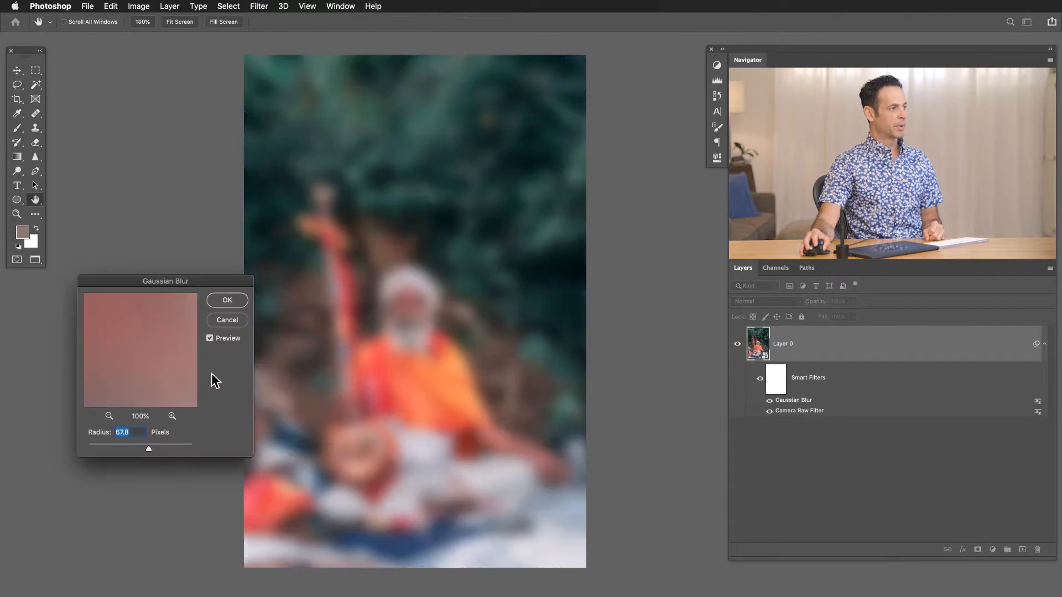
pyautogui.moveTo(151, 444); pyautogui.dragTo(155, 445)
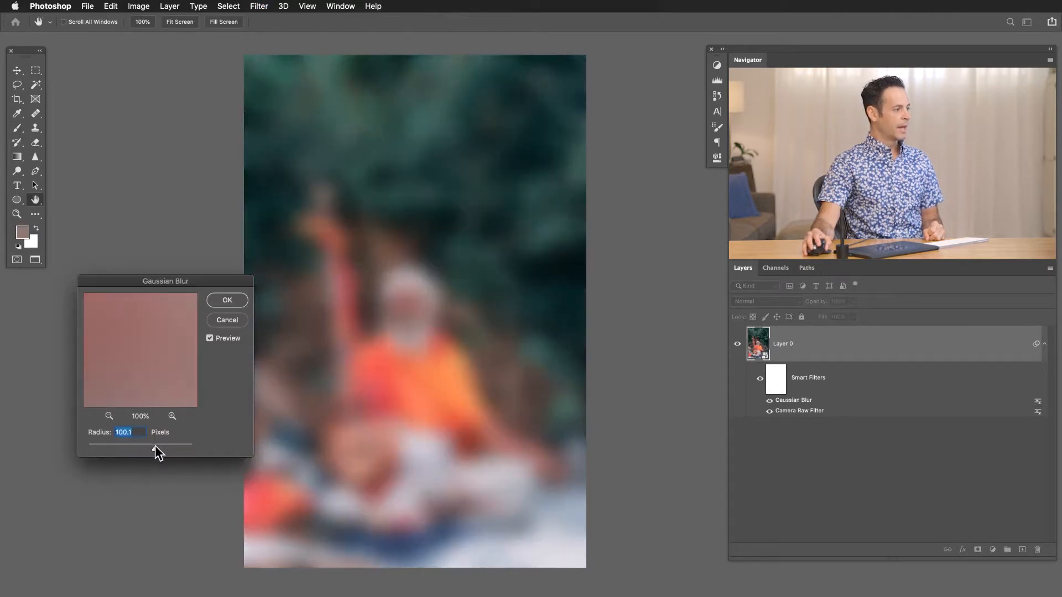
pyautogui.click(228, 302)
pyautogui.press('b')
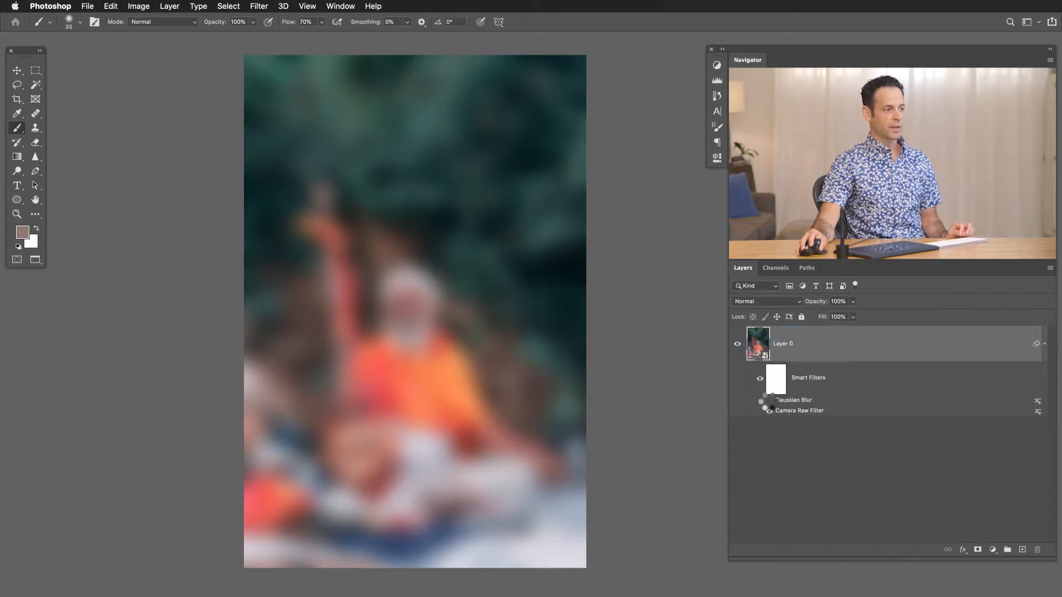
# Preview the photo without the Gaussian Blur, set its radius to 19.0 pixels, and delete this smart filter.
pyautogui.click(769, 399)
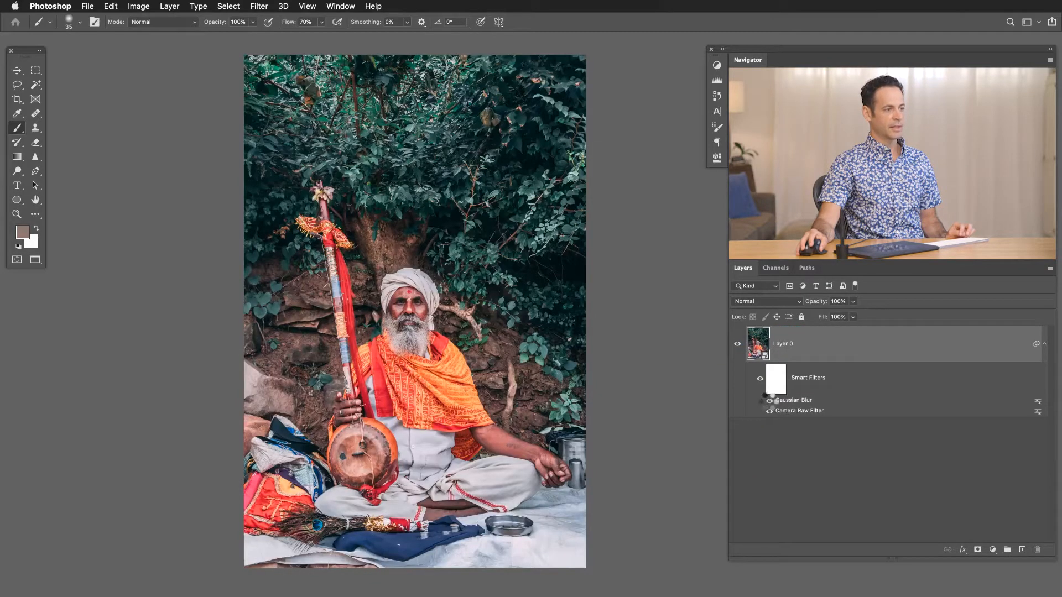
pyautogui.click(769, 400)
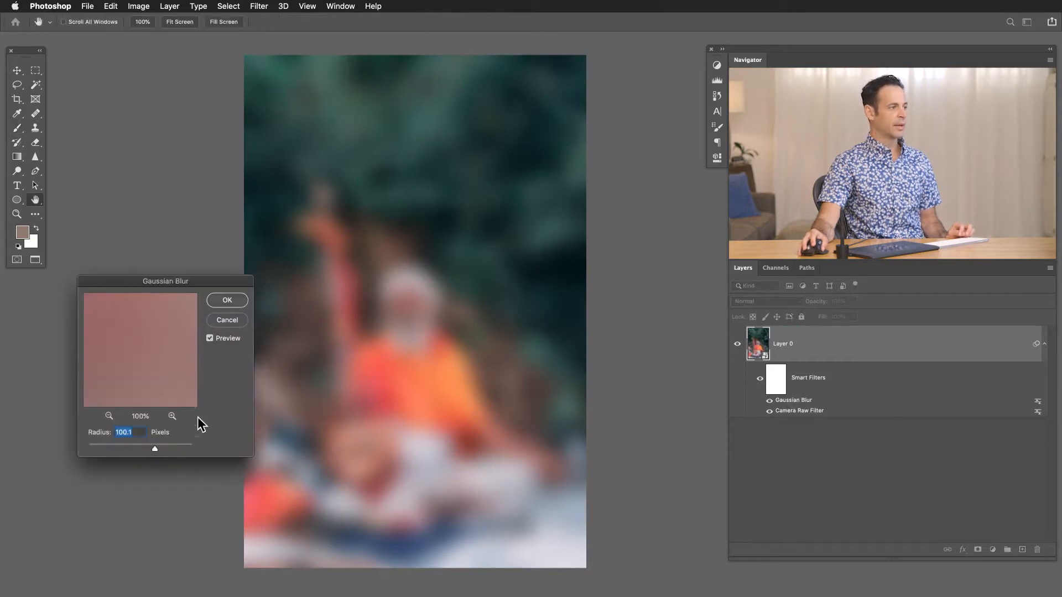
pyautogui.moveTo(137, 449)
pyautogui.mouseDown()
pyautogui.moveTo(115, 445)
pyautogui.moveTo(134, 444)
pyautogui.mouseUp()
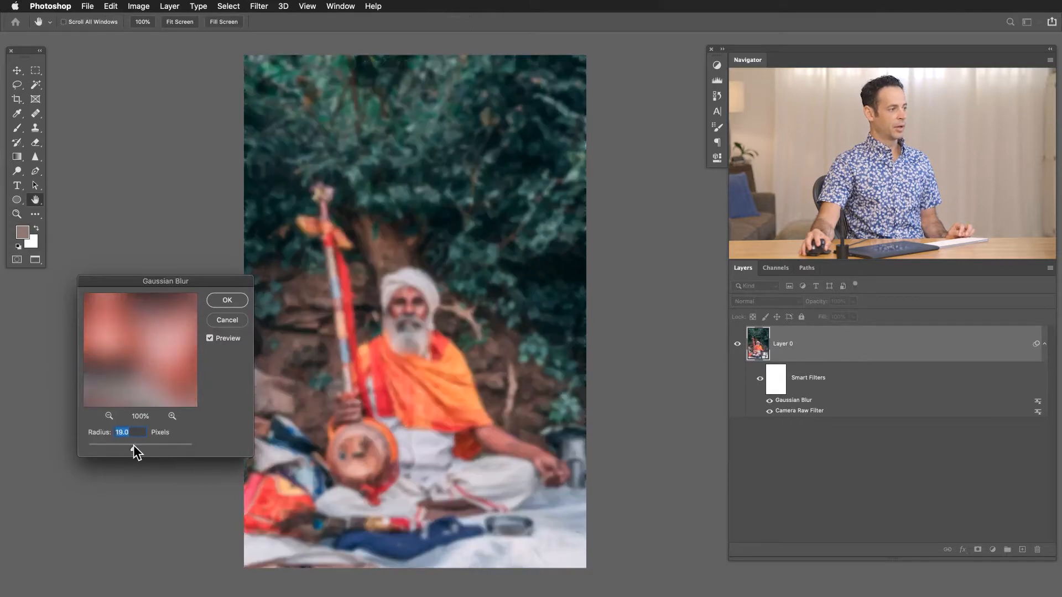
pyautogui.click(228, 299)
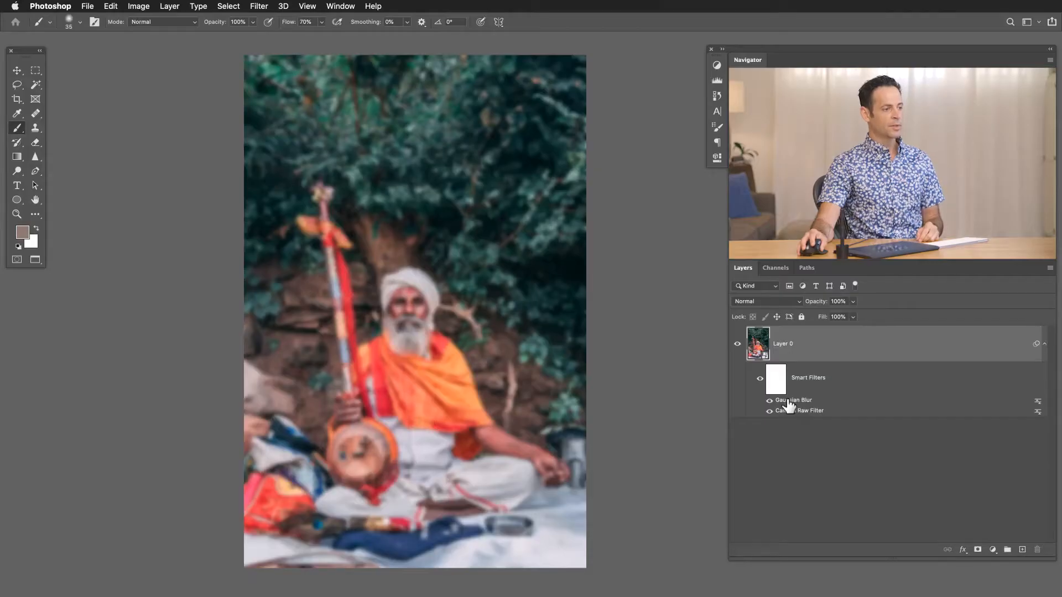
pyautogui.moveTo(788, 407); pyautogui.dragTo(1038, 548)
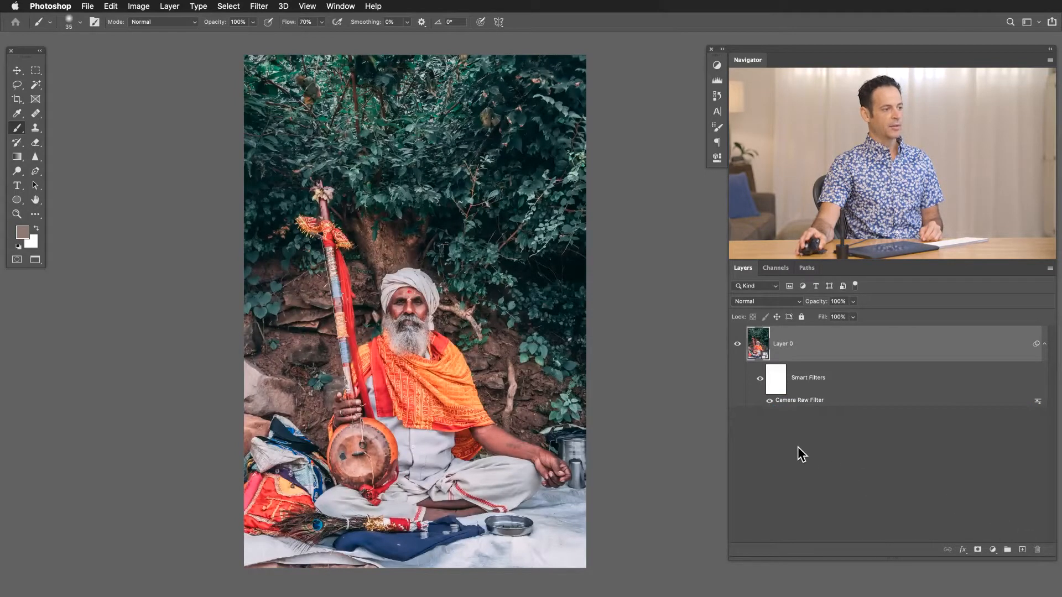
# Compare the photo with and without the Camera Raw Filter, leaving the filter switched on.
pyautogui.click(769, 401)
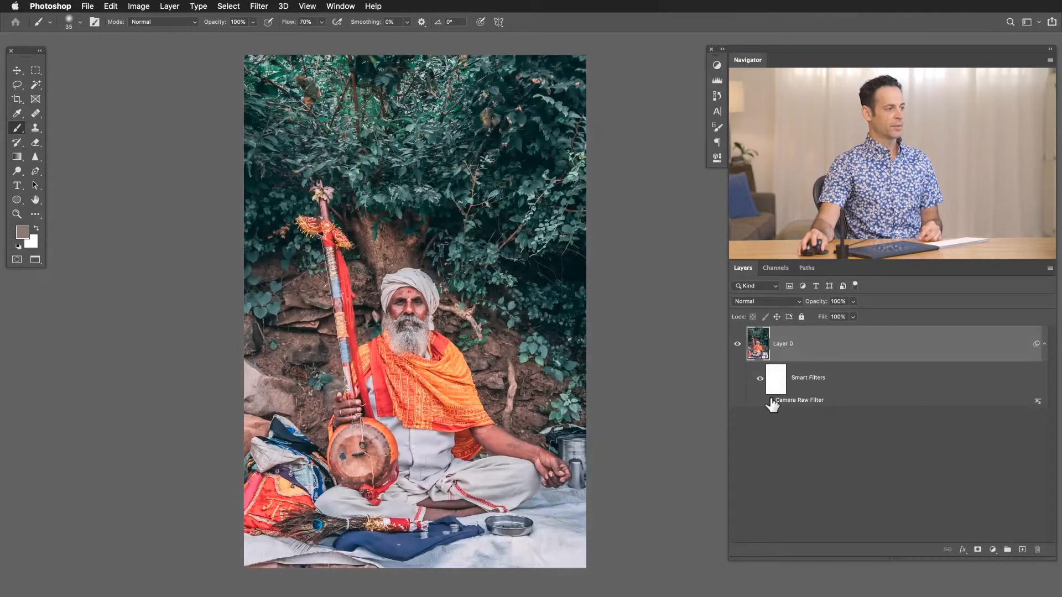
pyautogui.click(769, 400)
pyautogui.click(769, 401)
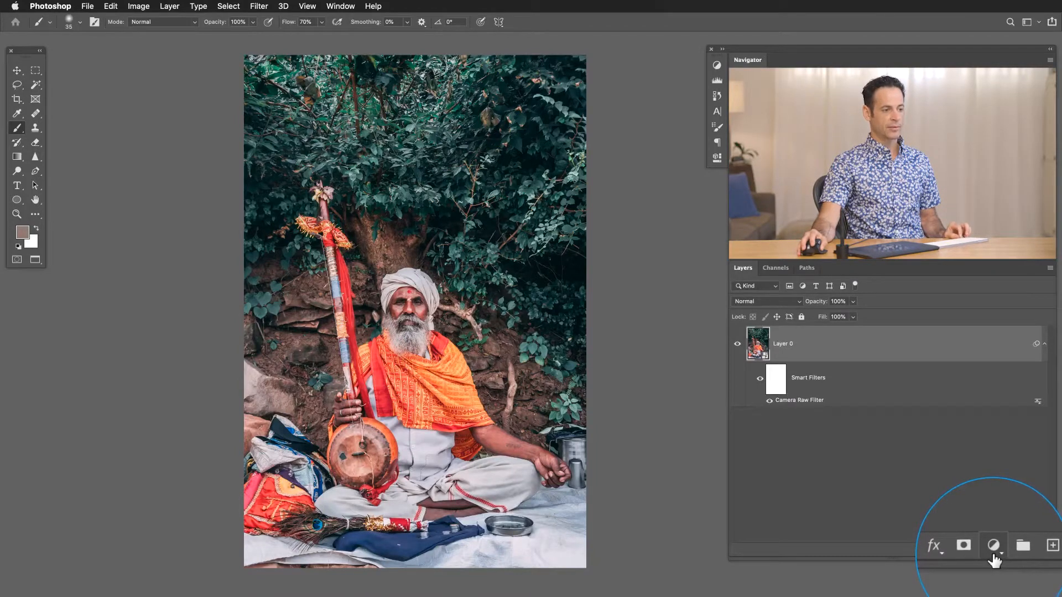
# Add a Hue/Saturation adjustment layer above Layer 0.
pyautogui.click(992, 550)
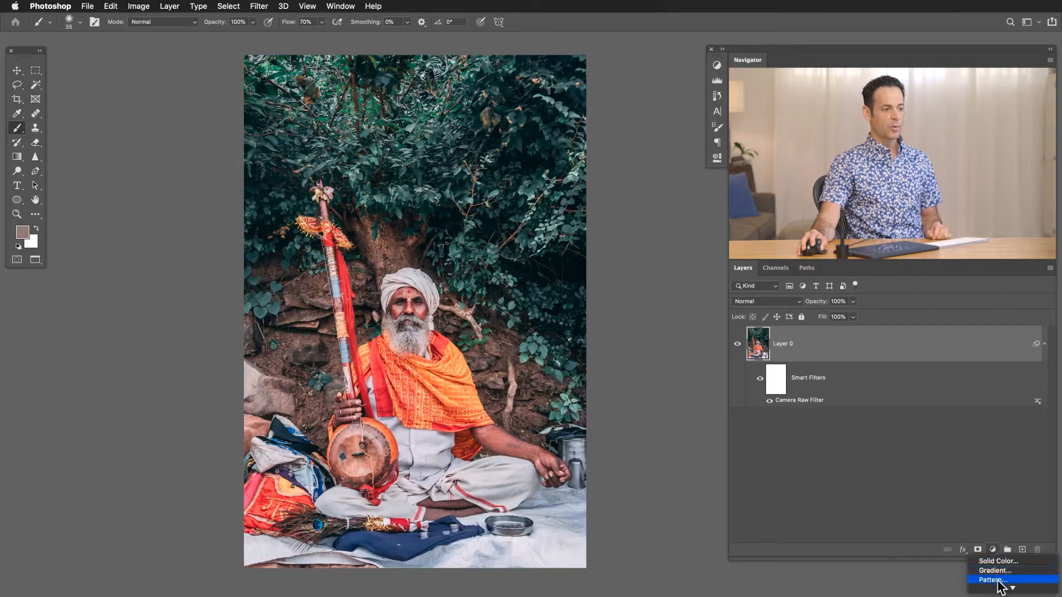
pyautogui.moveTo(1001, 588)
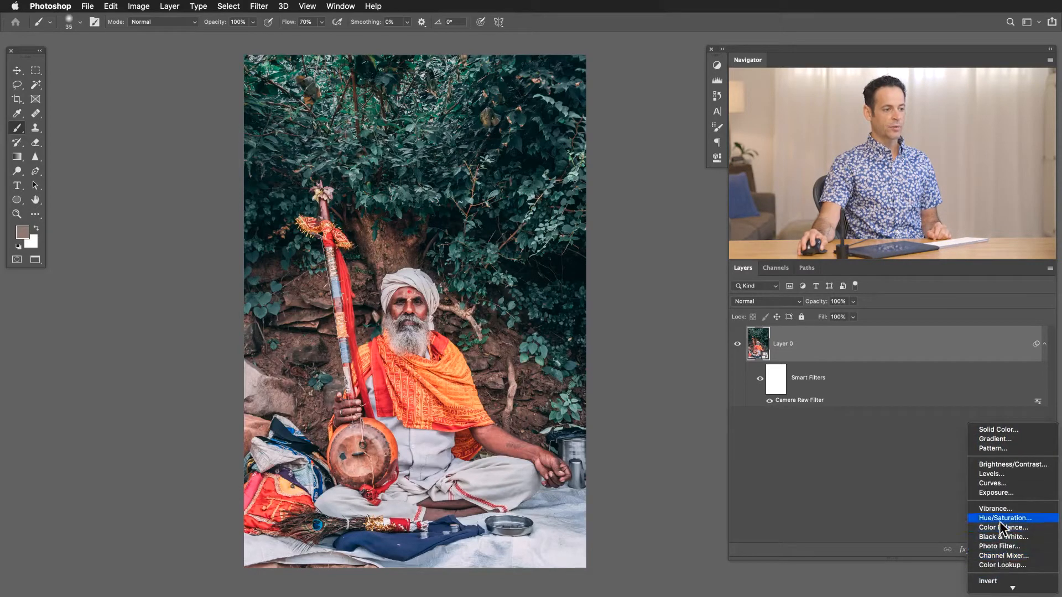
pyautogui.click(998, 518)
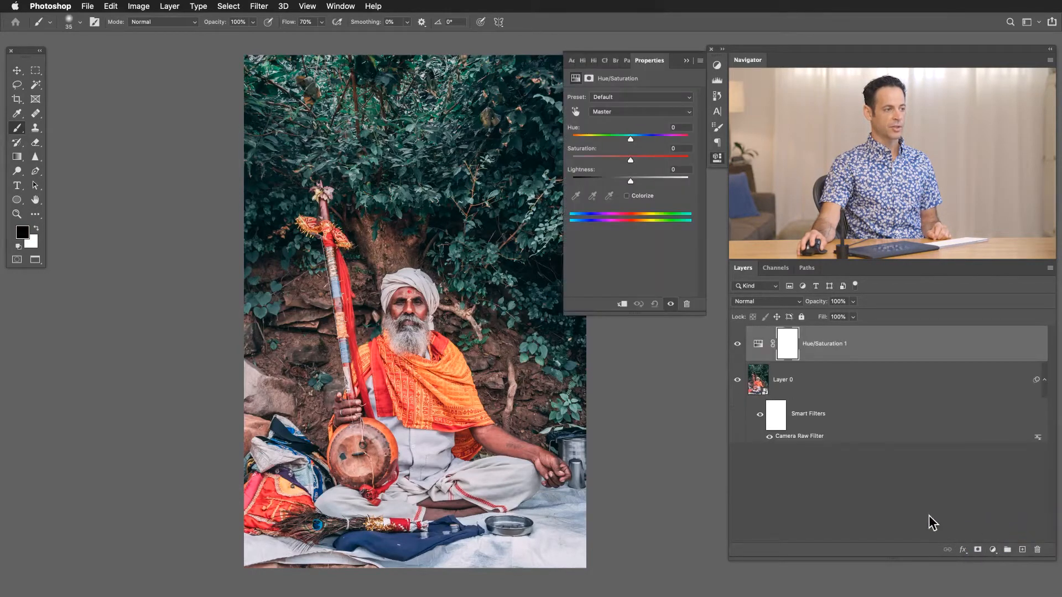
# Float and widen the Properties panel beside the tools, and shift the photo clear of it.
pyautogui.moveTo(649, 60); pyautogui.dragTo(85, 59)
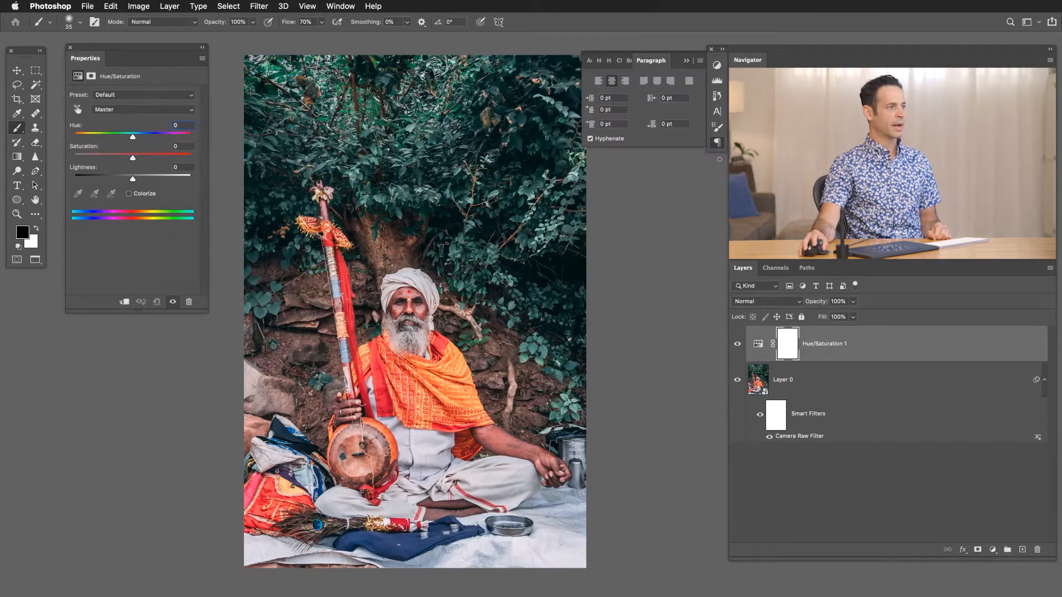
pyautogui.click(717, 142)
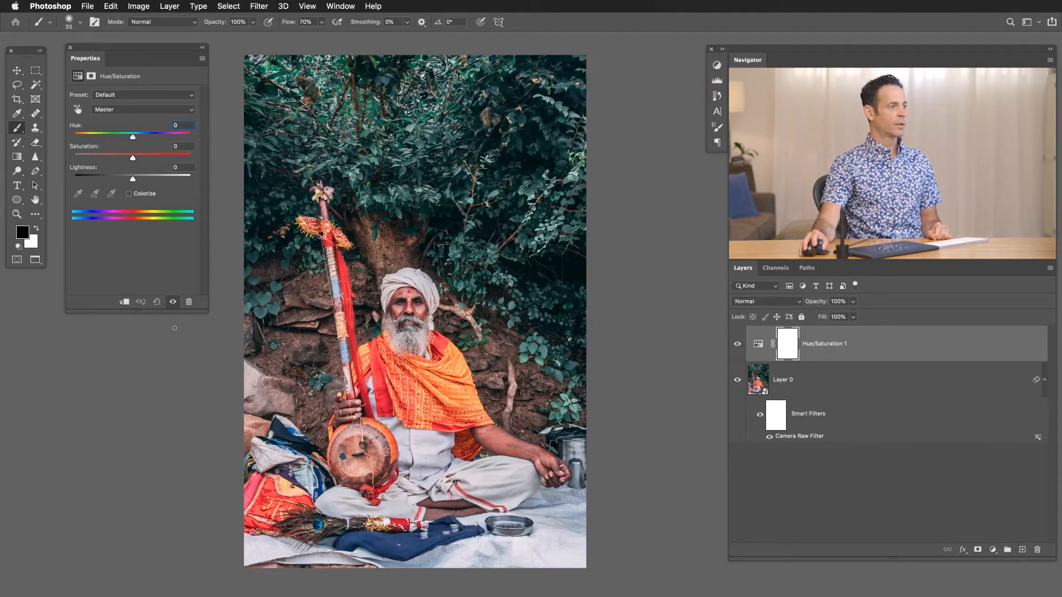
pyautogui.moveTo(210, 310); pyautogui.dragTo(276, 260)
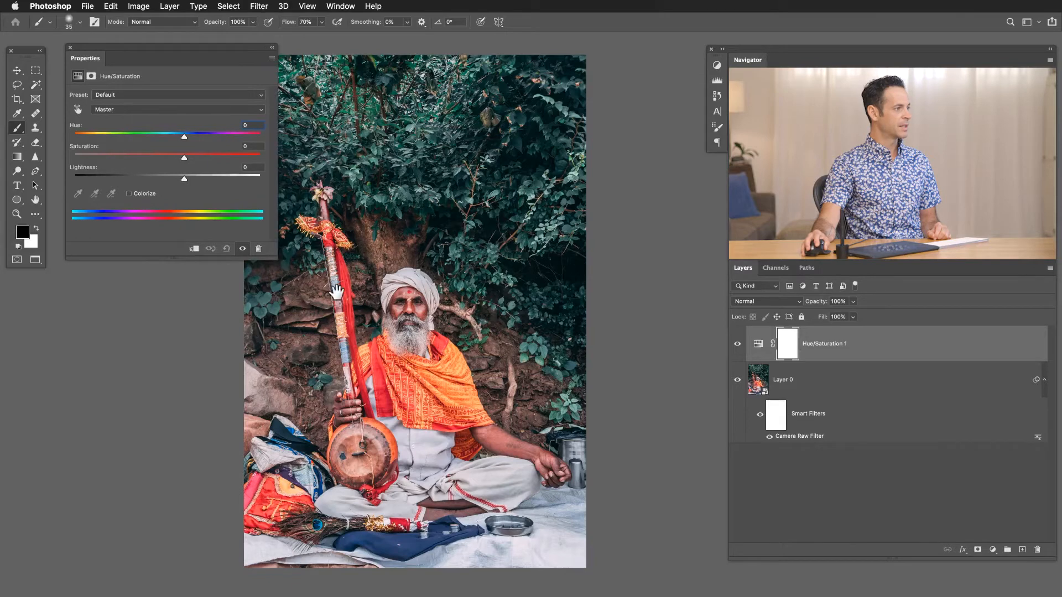
pyautogui.moveTo(337, 292); pyautogui.dragTo(393, 286)
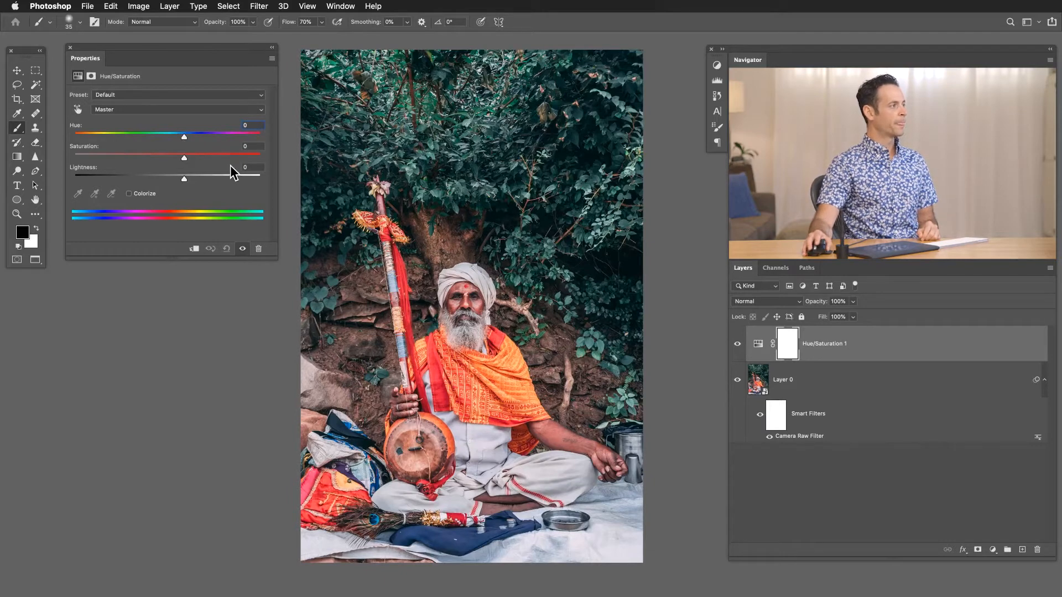
# Look through the Hue/Saturation presets and colour ranges, keeping Default and Master.
pyautogui.click(202, 95)
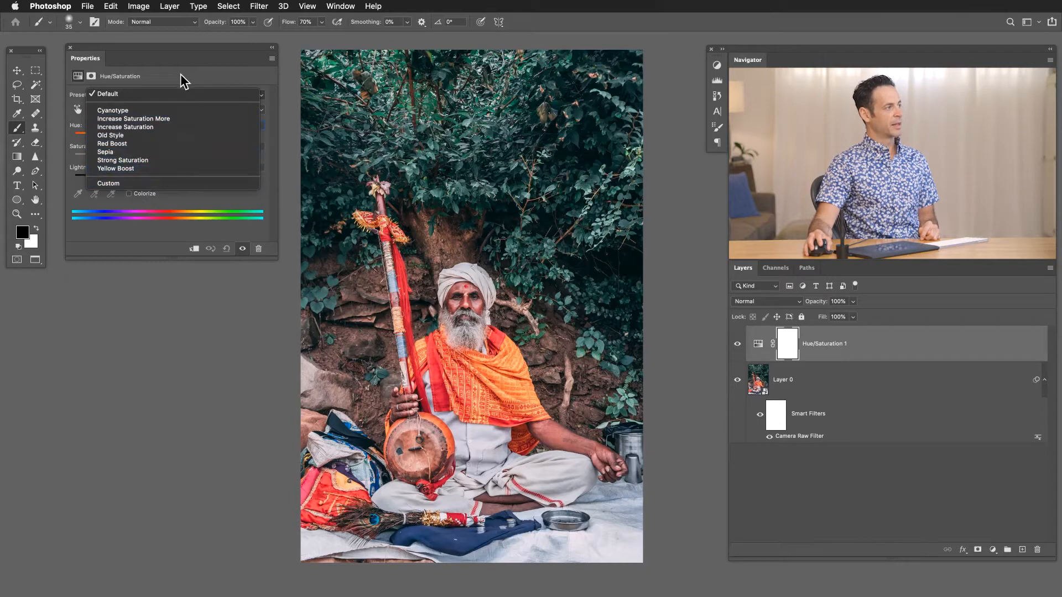
pyautogui.click(176, 91)
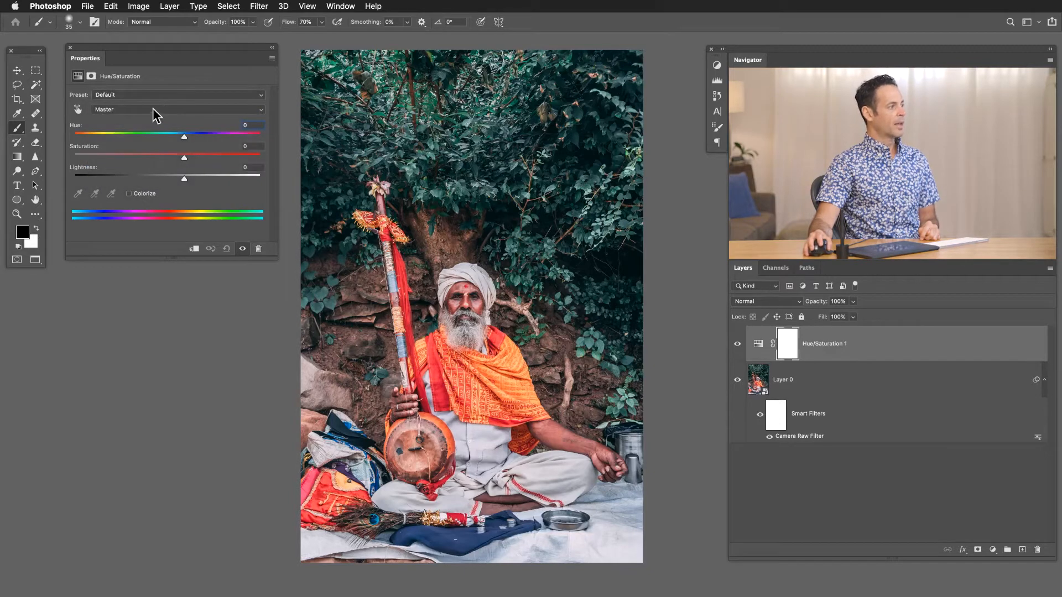
pyautogui.click(127, 108)
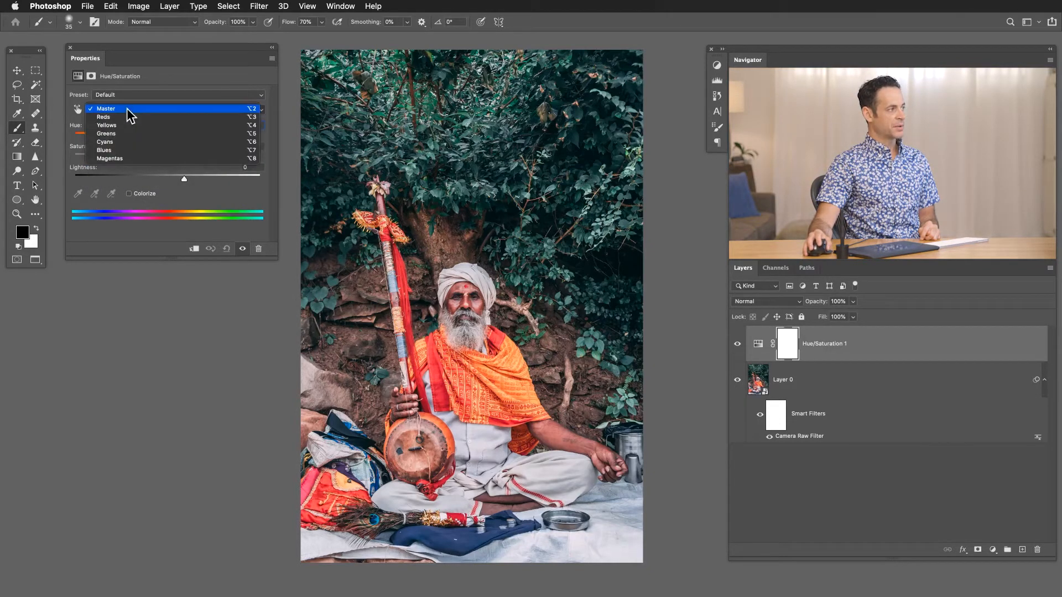
pyautogui.click(128, 109)
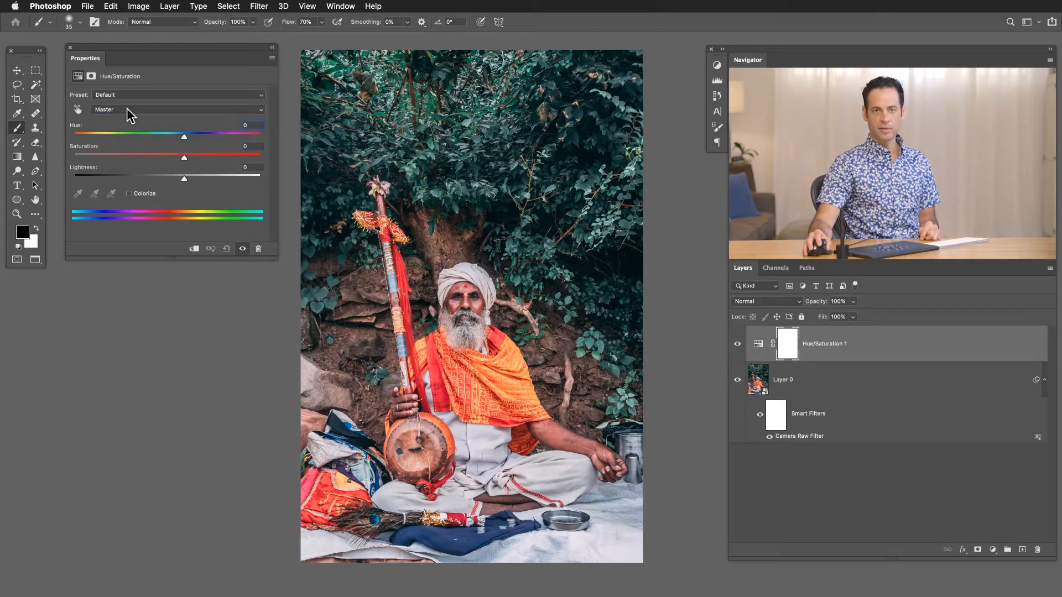
# Try Hue -113, Saturation -50 and Lightness -57 on the Master range, and reset the adjustment.
pyautogui.moveTo(183, 137); pyautogui.dragTo(122, 166)
pyautogui.moveTo(182, 180); pyautogui.dragTo(114, 183)
pyautogui.moveTo(200, 137); pyautogui.dragTo(102, 156)
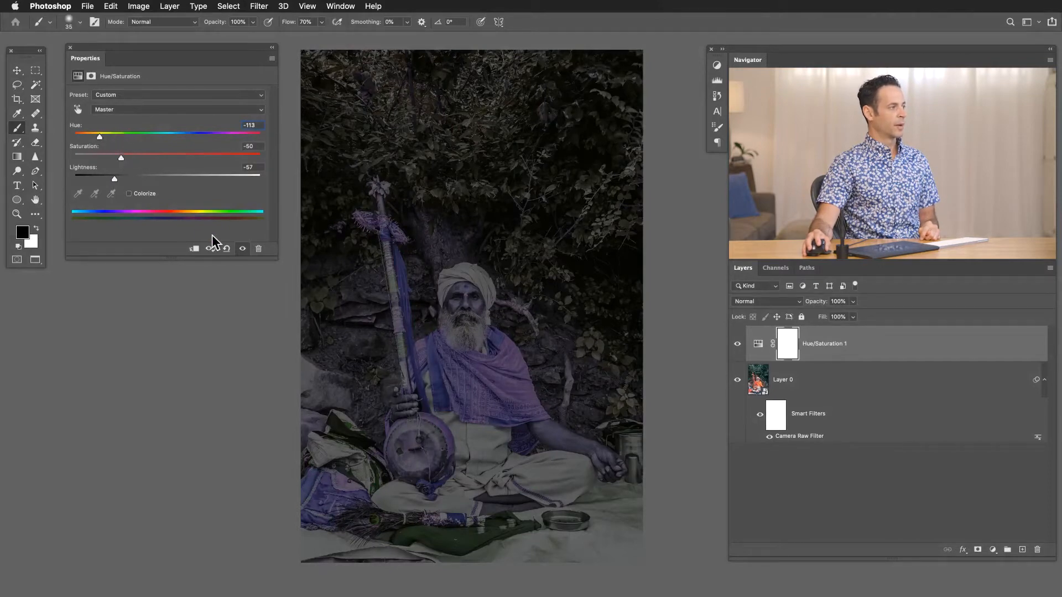
pyautogui.click(227, 250)
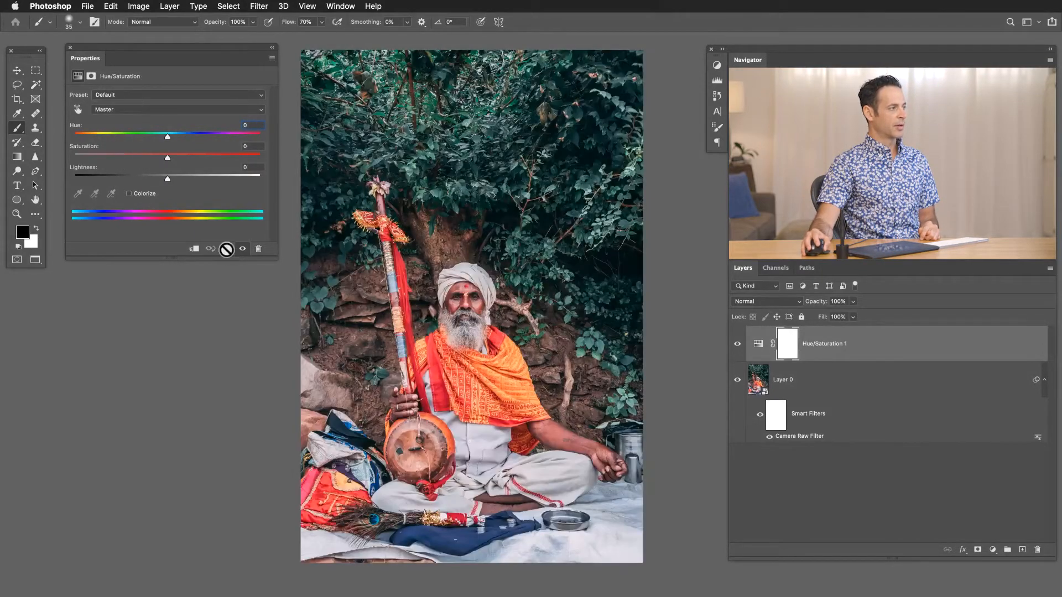
# Try the on-image adjustment on the red part of the man's scarf, reset the adjustment and return to the Brush tool.
pyautogui.click(76, 109)
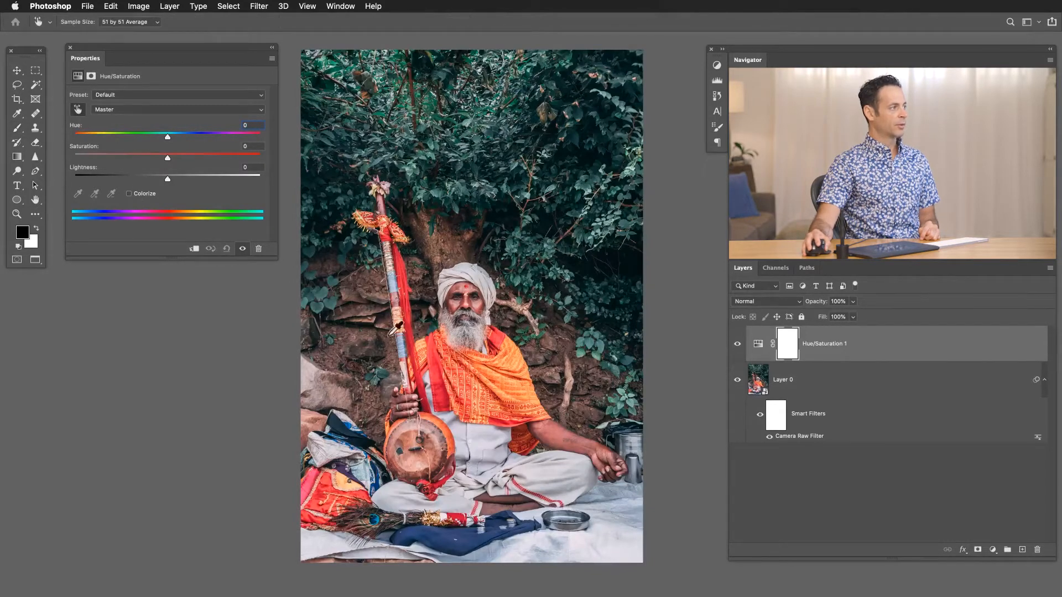
pyautogui.click(436, 372)
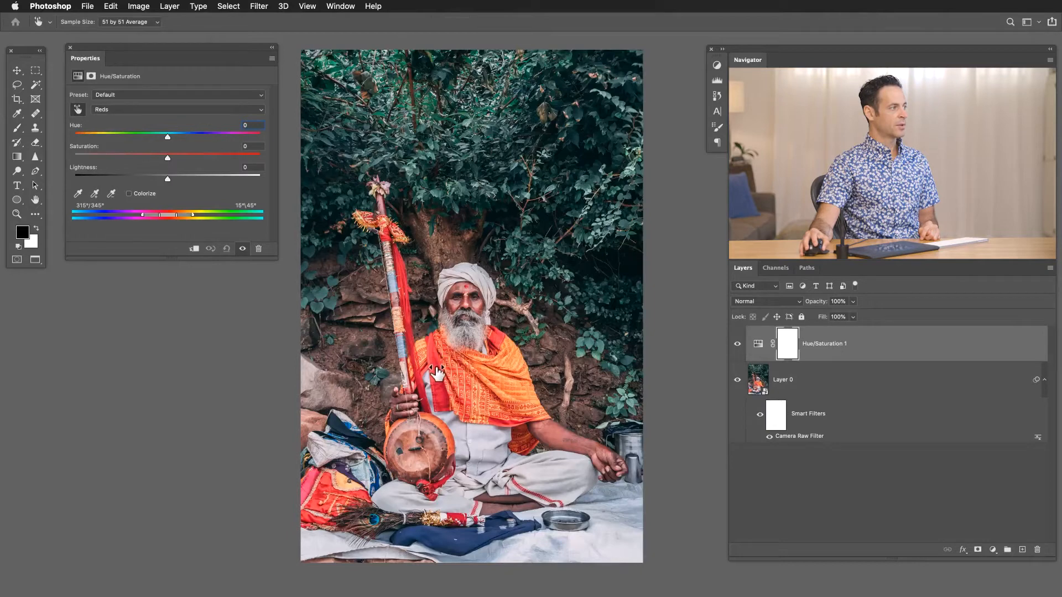
pyautogui.moveTo(437, 374)
pyautogui.mouseDown()
pyautogui.moveTo(421, 372)
pyautogui.moveTo(446, 374)
pyautogui.moveTo(436, 367)
pyautogui.mouseUp()
pyautogui.click(226, 248)
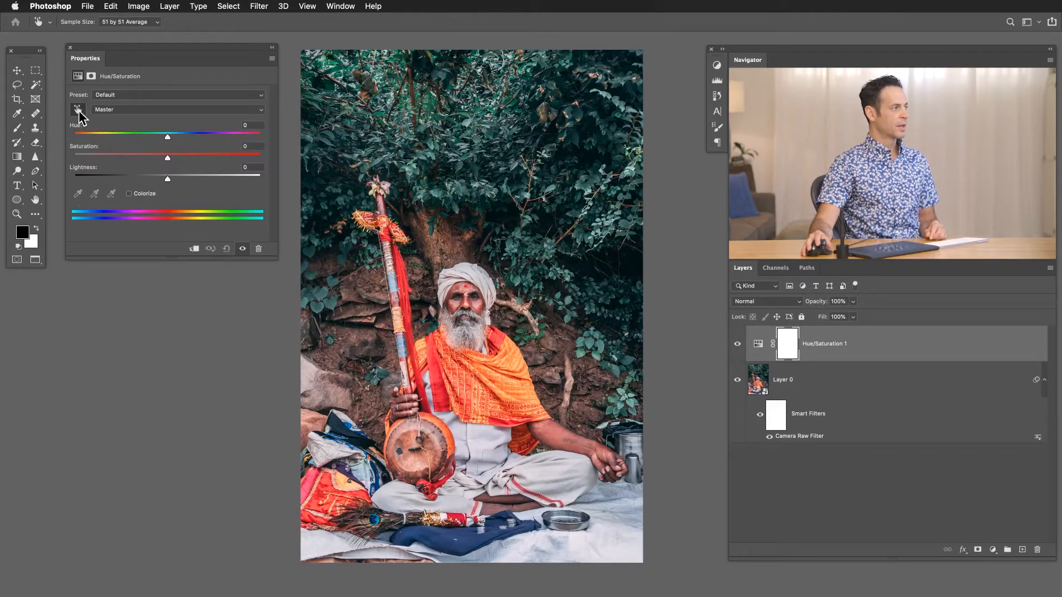
pyautogui.press('b')
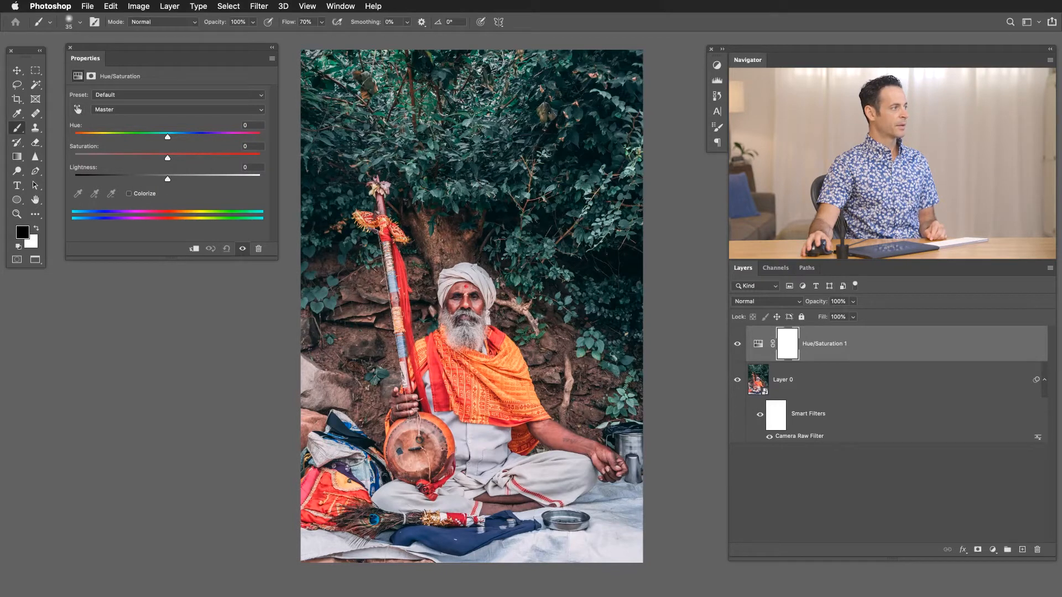
# Try Saturation +49 and Hue +180 on the Cyans sampled from the foliage, and reset the adjustment.
pyautogui.click(78, 109)
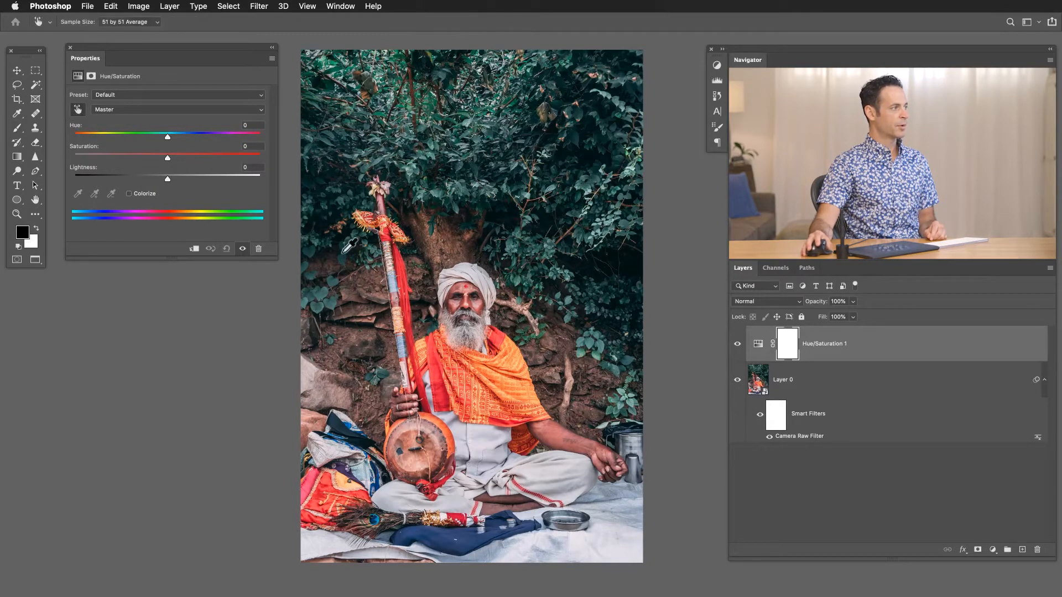
pyautogui.click(333, 308)
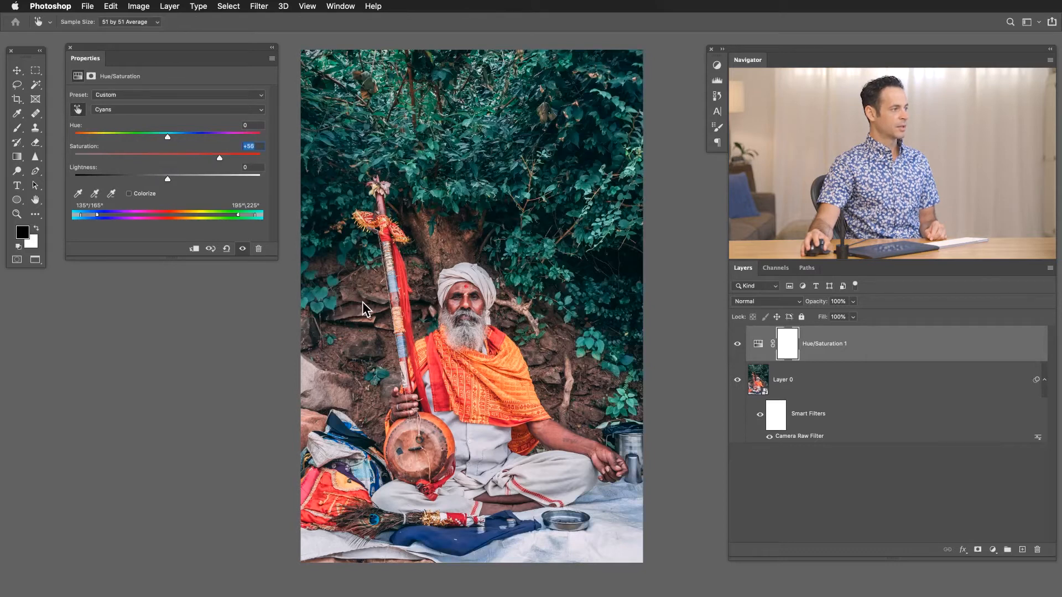
pyautogui.moveTo(363, 301); pyautogui.dragTo(337, 296)
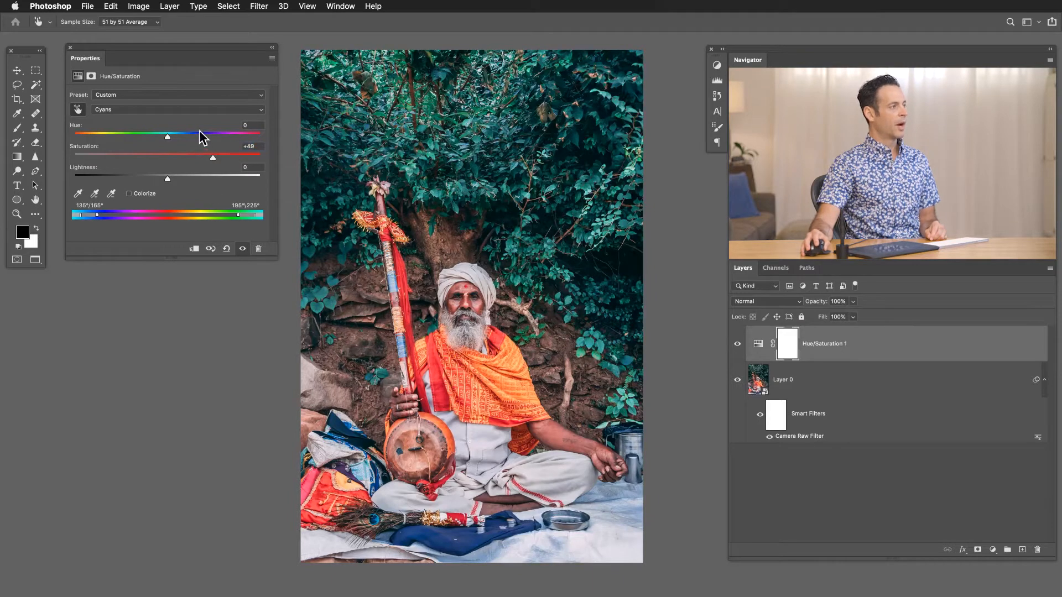
pyautogui.moveTo(194, 137); pyautogui.dragTo(274, 137)
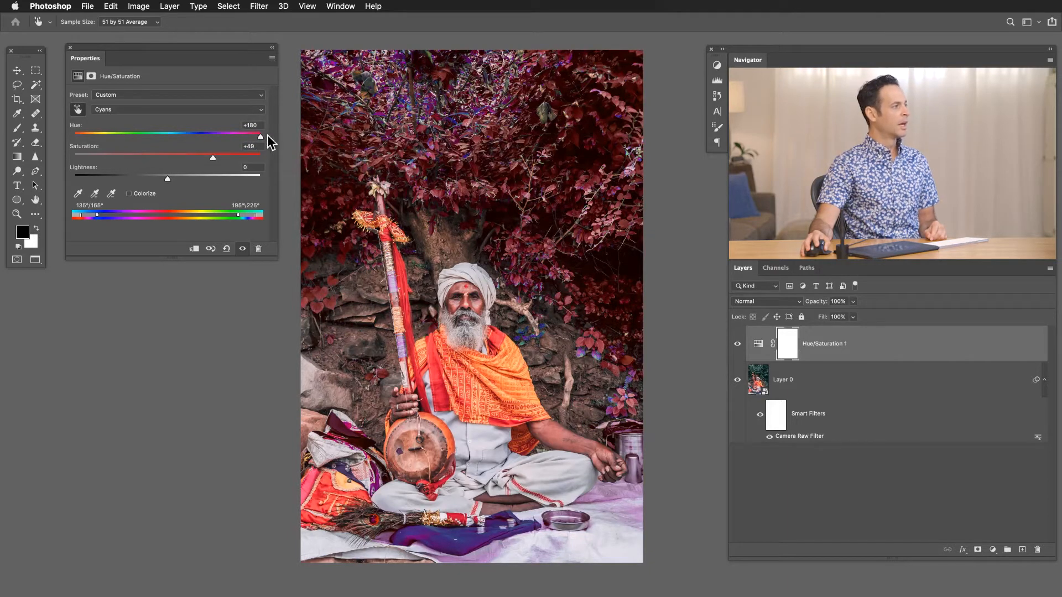
pyautogui.click(114, 109)
pyautogui.click(114, 109)
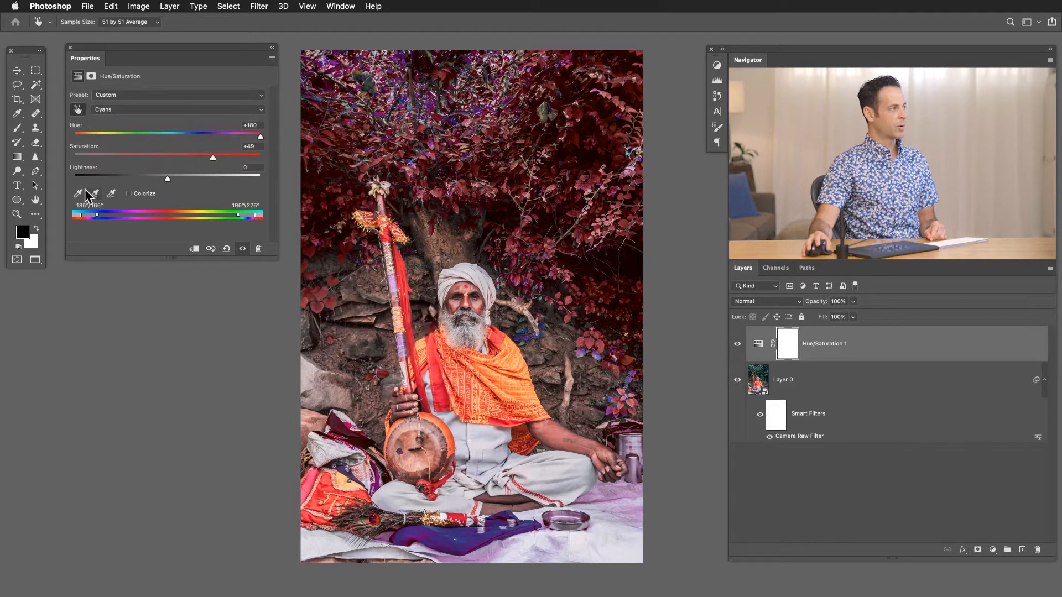
pyautogui.click(226, 248)
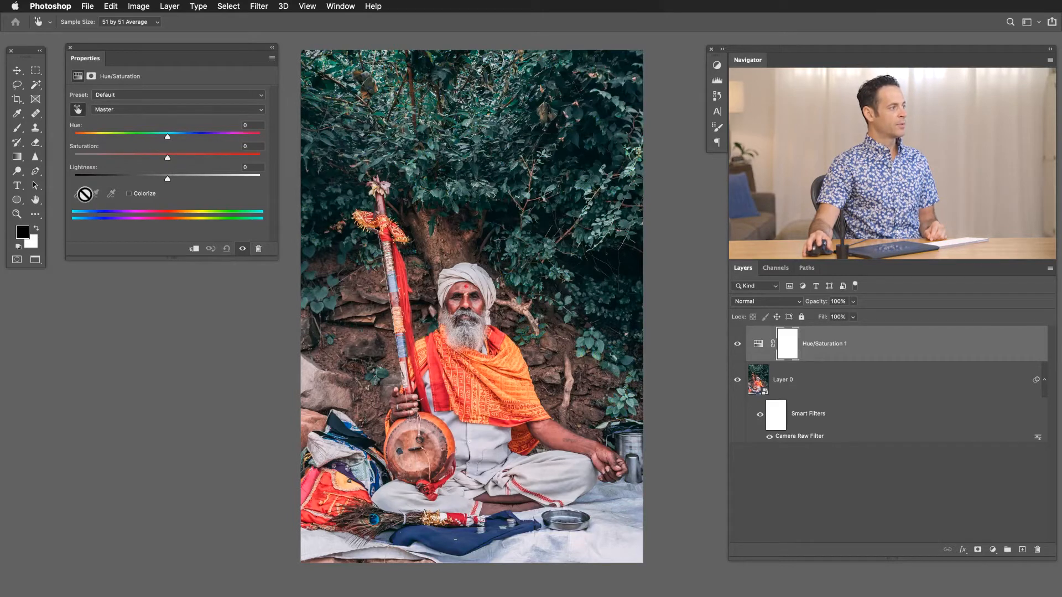
# Shift the Hue of the Reds range to +128.
pyautogui.click(138, 109)
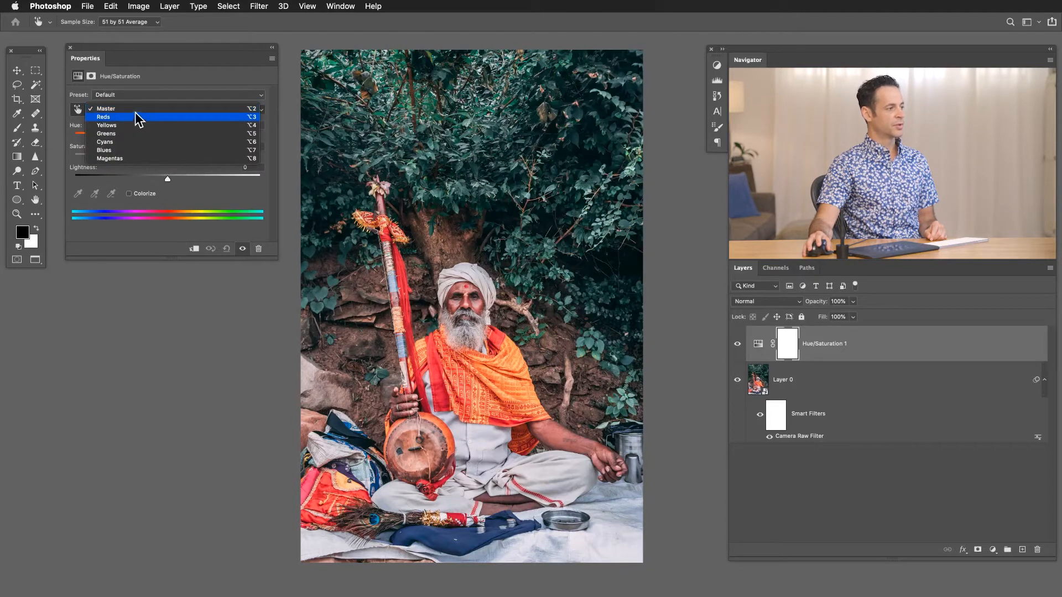
pyautogui.click(134, 118)
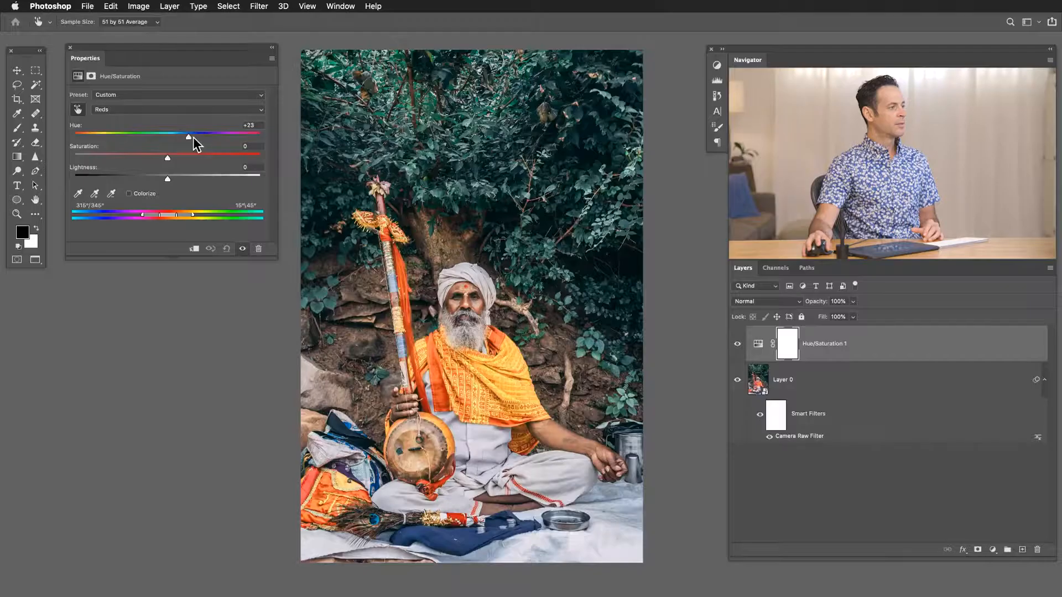
pyautogui.moveTo(193, 137); pyautogui.dragTo(239, 136)
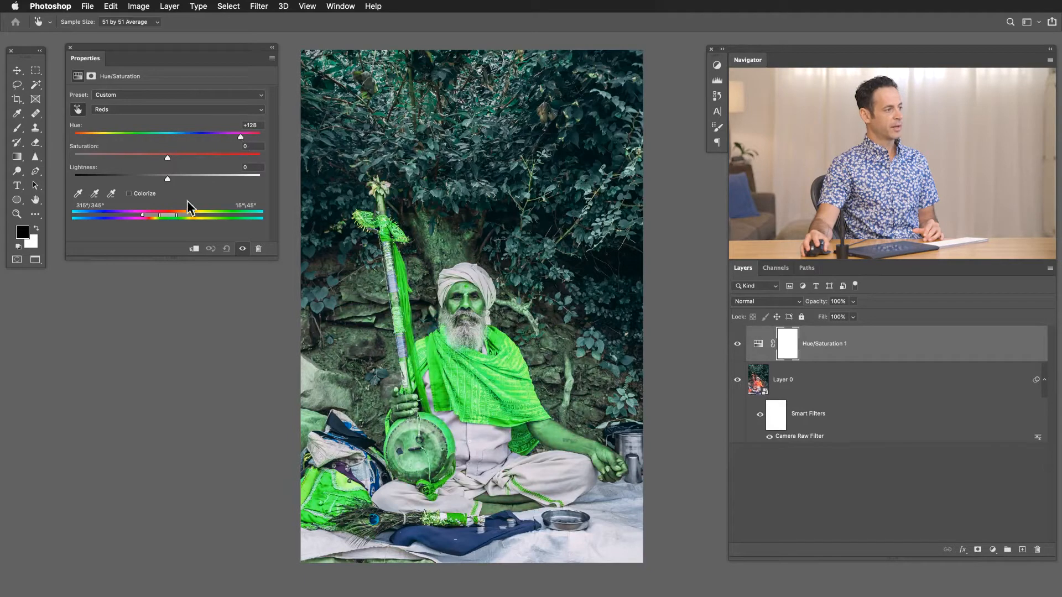
# Compare the photo with and without the Hue/Saturation adjustment, examining the man's face, scarf and the background up close.
pyautogui.click(242, 249)
pyautogui.click(242, 249)
pyautogui.click(242, 249)
pyautogui.click(242, 249)
pyautogui.click(243, 249)
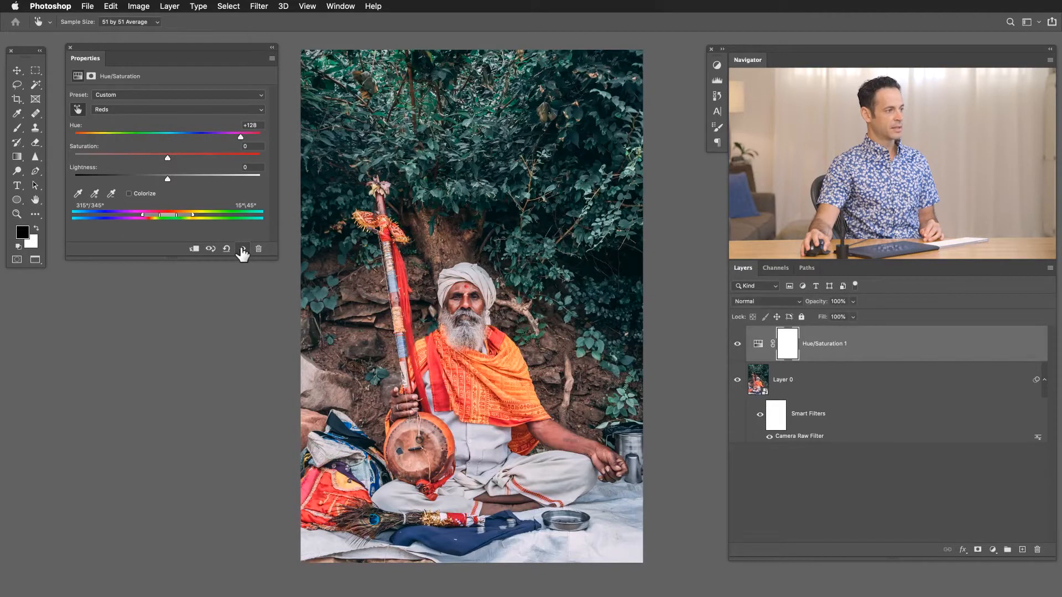
pyautogui.click(242, 249)
pyautogui.click(242, 248)
pyautogui.click(243, 249)
pyautogui.click(242, 248)
pyautogui.click(242, 249)
pyautogui.moveTo(427, 254); pyautogui.dragTo(476, 237)
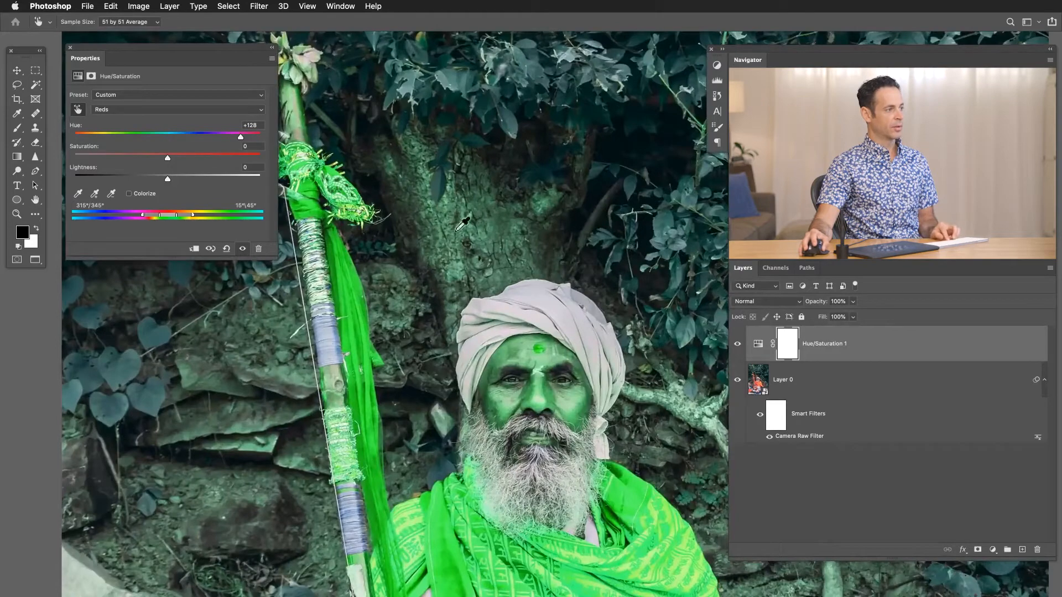
pyautogui.click(243, 249)
pyautogui.click(243, 248)
pyautogui.moveTo(364, 296); pyautogui.dragTo(273, 278)
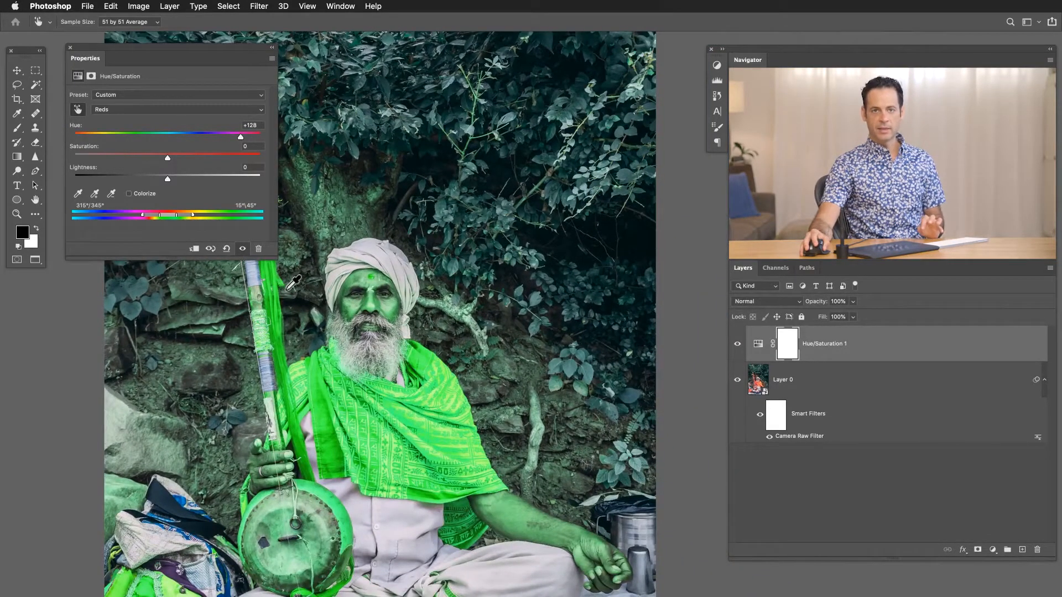
pyautogui.moveTo(320, 407); pyautogui.dragTo(422, 322)
pyautogui.moveTo(410, 359); pyautogui.dragTo(431, 354)
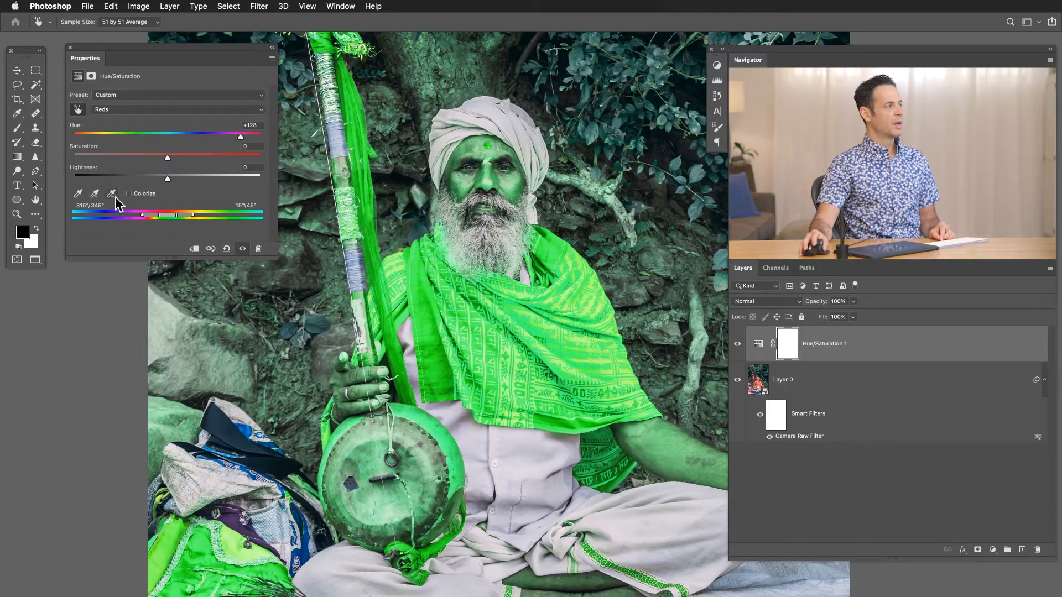
# Try limiting the Reds range by sampling the red scarf and subtracting background colours, and reset the adjustment.
pyautogui.click(81, 194)
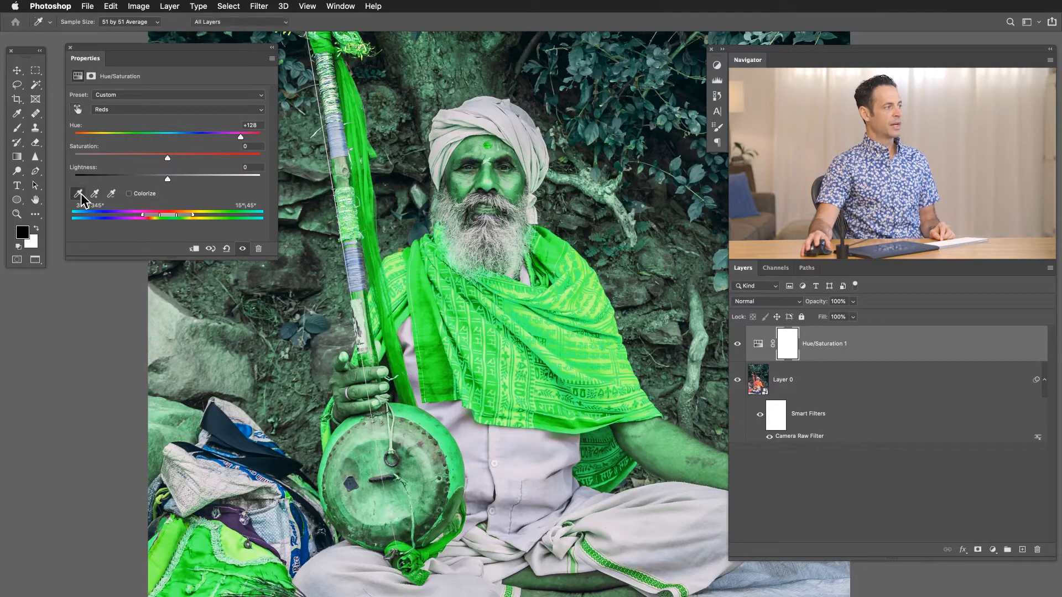
pyautogui.click(425, 317)
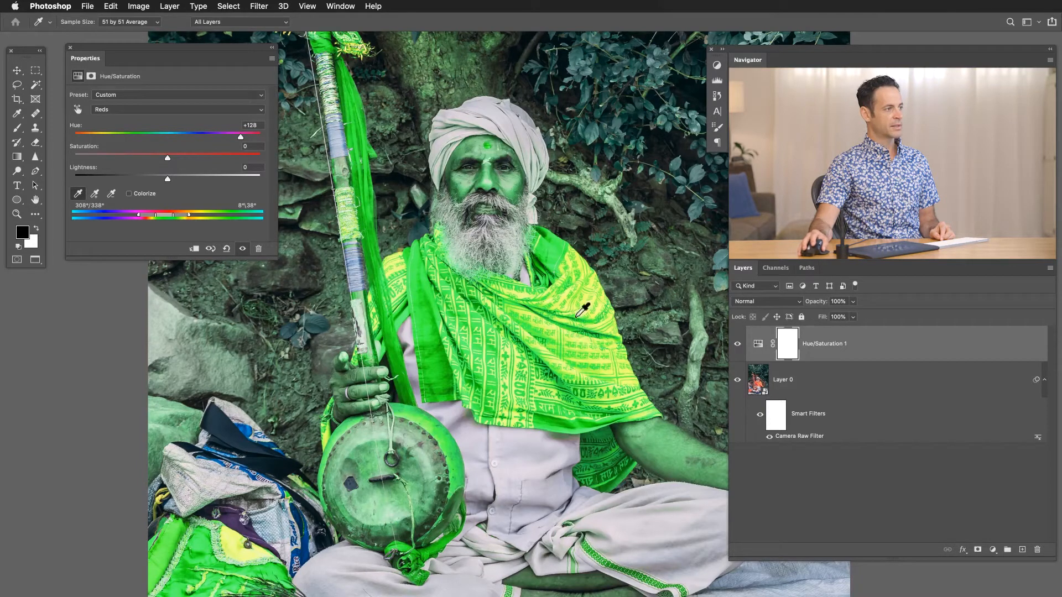
pyautogui.click(425, 320)
pyautogui.click(111, 193)
pyautogui.click(421, 106)
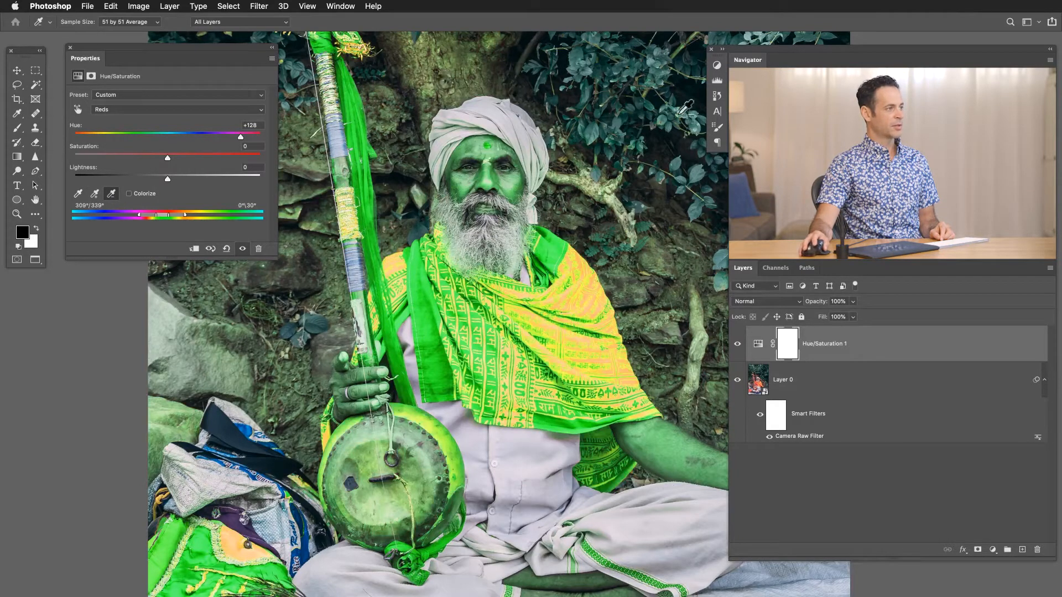
pyautogui.click(579, 205)
pyautogui.click(666, 308)
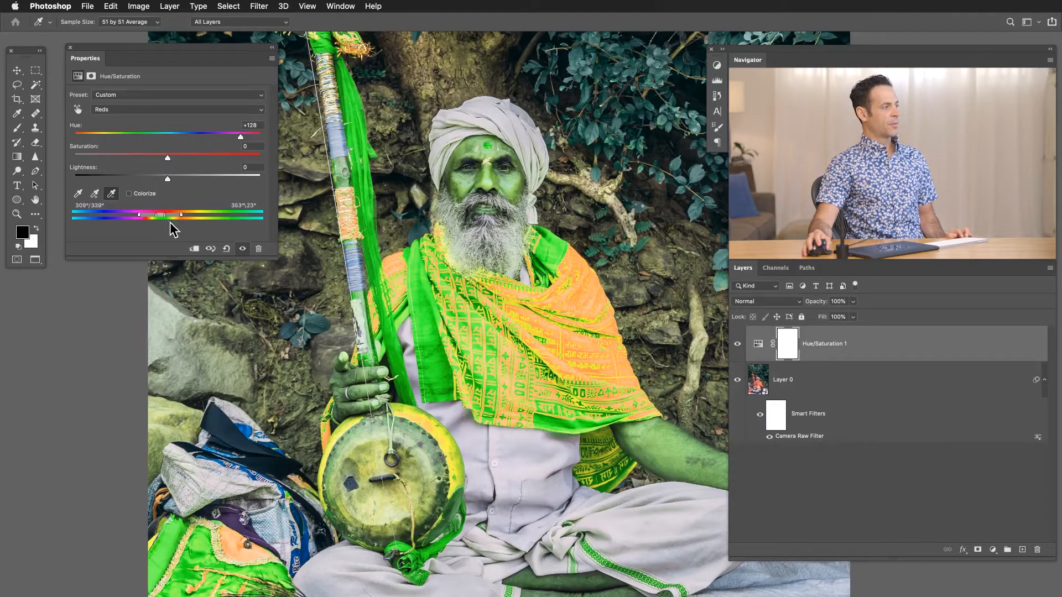
pyautogui.click(226, 248)
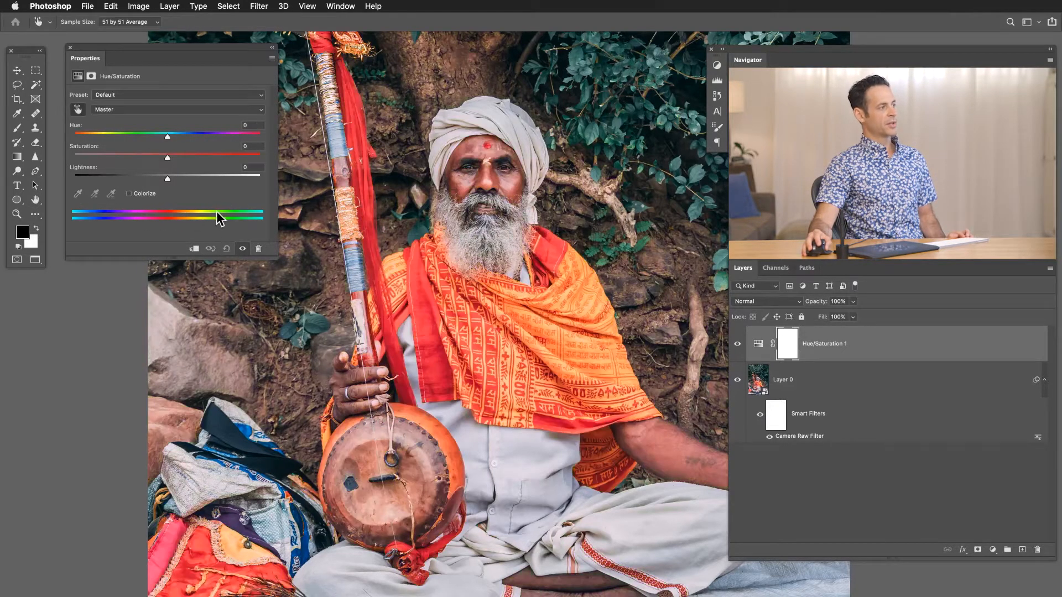
# Set the Hue of the Reds range to +107.
pyautogui.click(122, 113)
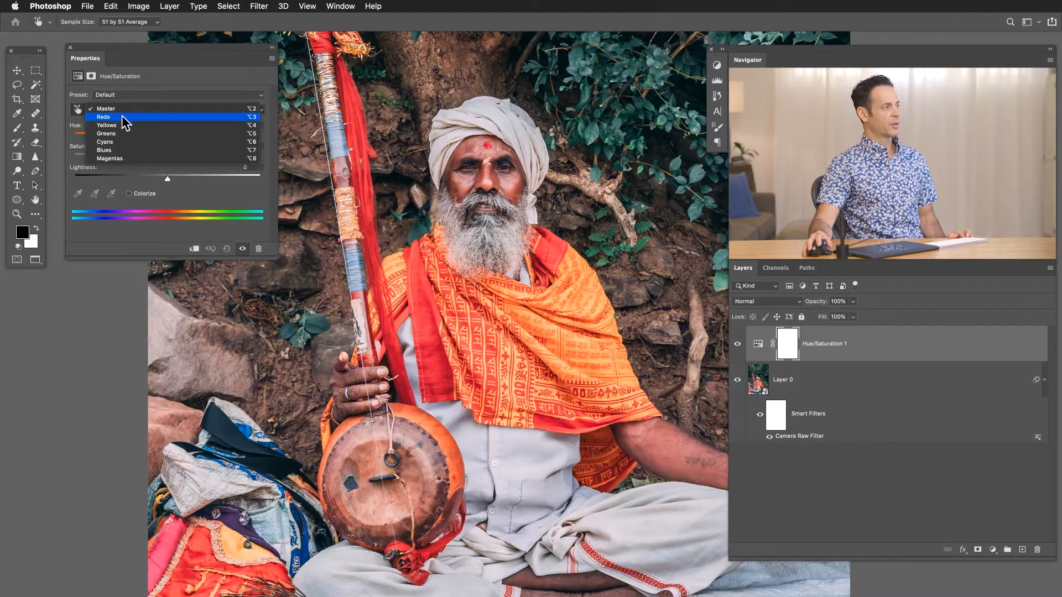
pyautogui.click(123, 117)
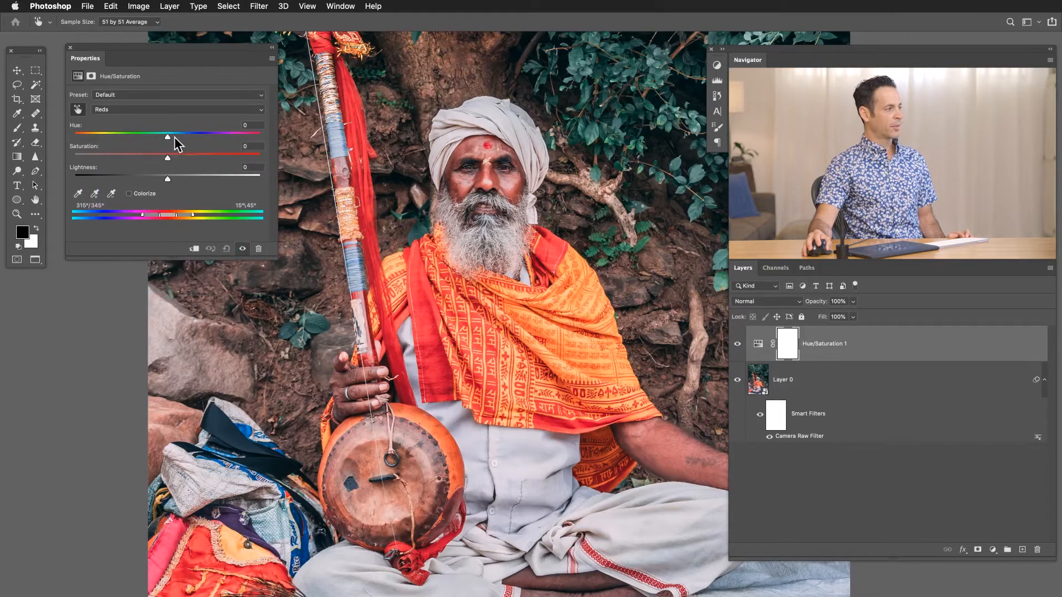
pyautogui.moveTo(169, 135); pyautogui.dragTo(230, 132)
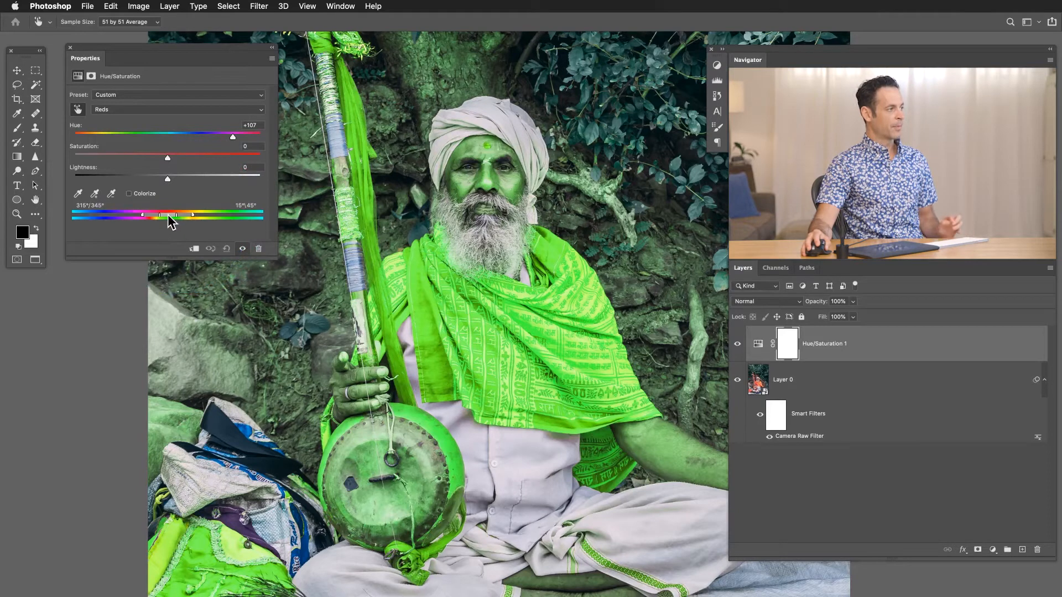
# Narrow the Reds range to 311°/332° and 354°\11° and activate the Add to Sample eyedropper.
pyautogui.moveTo(170, 216)
pyautogui.mouseDown()
pyautogui.moveTo(211, 216)
pyautogui.moveTo(142, 218)
pyautogui.moveTo(153, 219)
pyautogui.mouseUp()
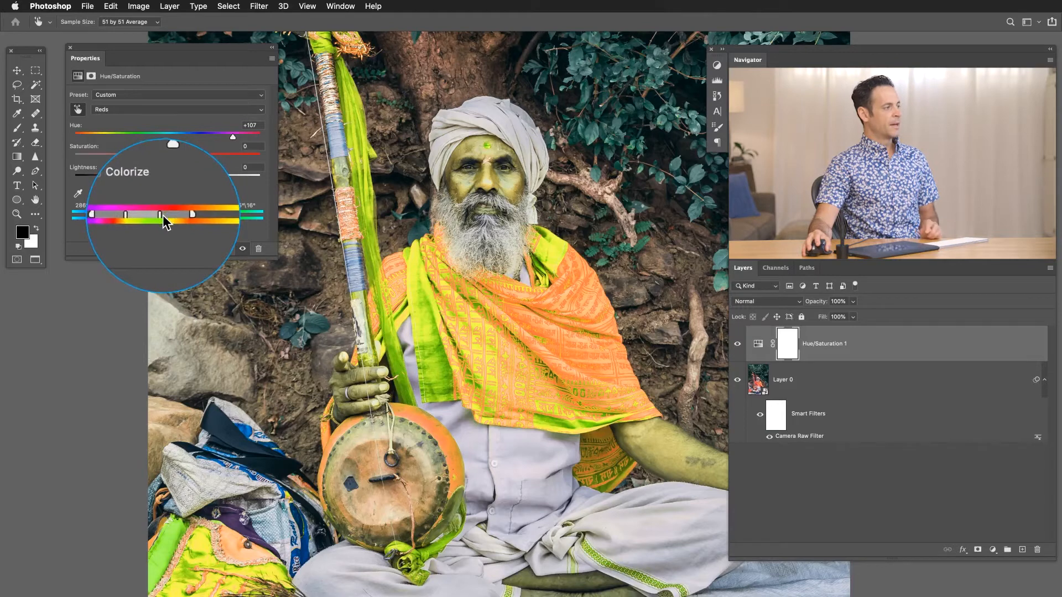
pyautogui.moveTo(161, 214)
pyautogui.mouseDown()
pyautogui.moveTo(151, 213)
pyautogui.moveTo(177, 214)
pyautogui.moveTo(120, 214)
pyautogui.moveTo(158, 217)
pyautogui.mouseUp()
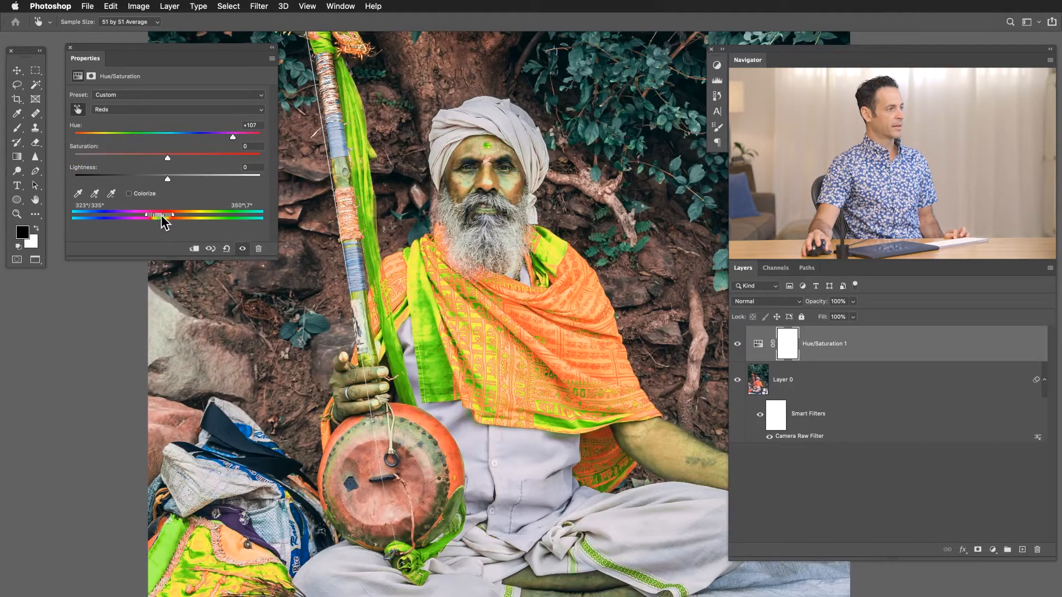
pyautogui.click(91, 194)
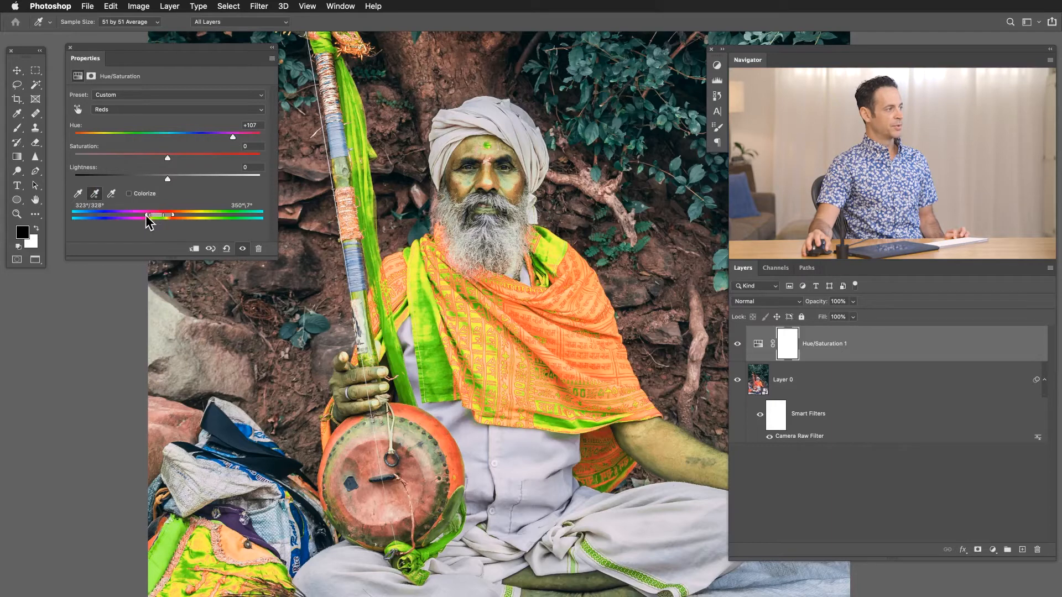
pyautogui.moveTo(155, 217)
pyautogui.mouseDown()
pyautogui.moveTo(145, 216)
pyautogui.moveTo(158, 219)
pyautogui.mouseUp()
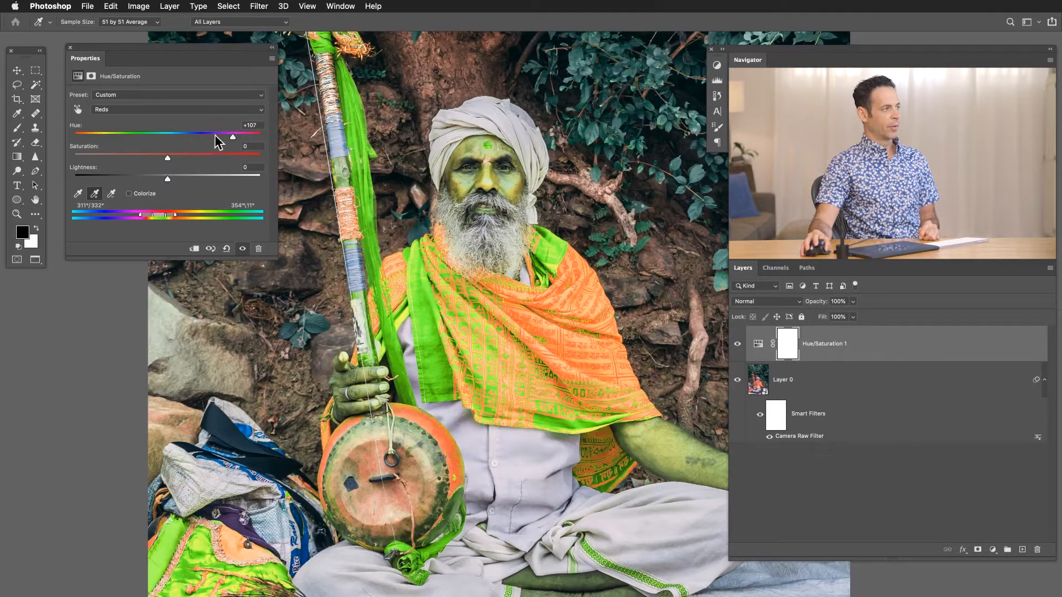
# Try Hue values of -21, -12 and 0 and a Saturation of +13 on the Reds range, and reset the adjustment.
pyautogui.moveTo(177, 133); pyautogui.dragTo(148, 146)
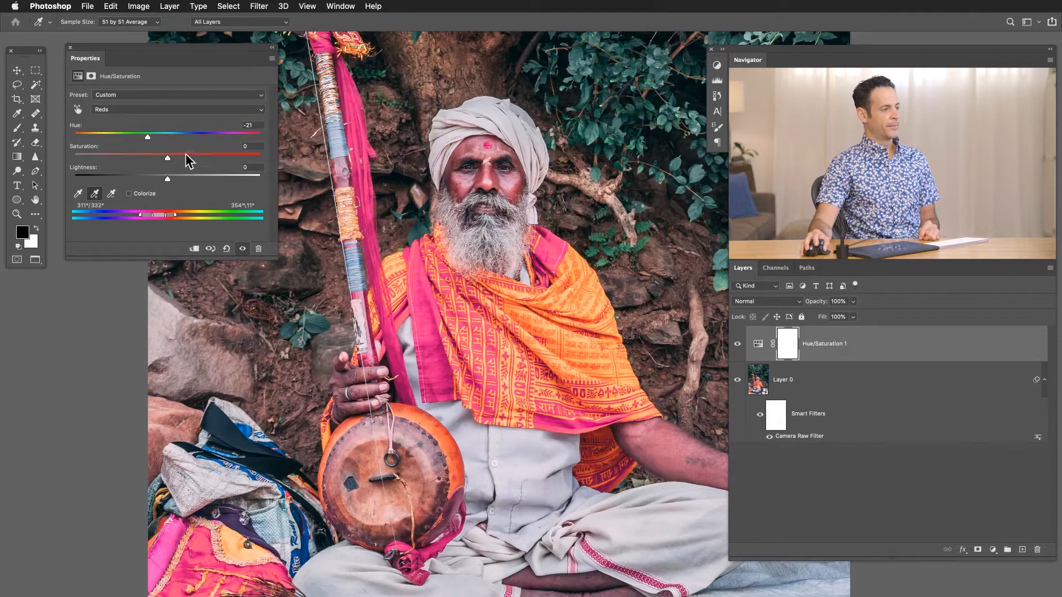
pyautogui.moveTo(149, 136); pyautogui.dragTo(165, 150)
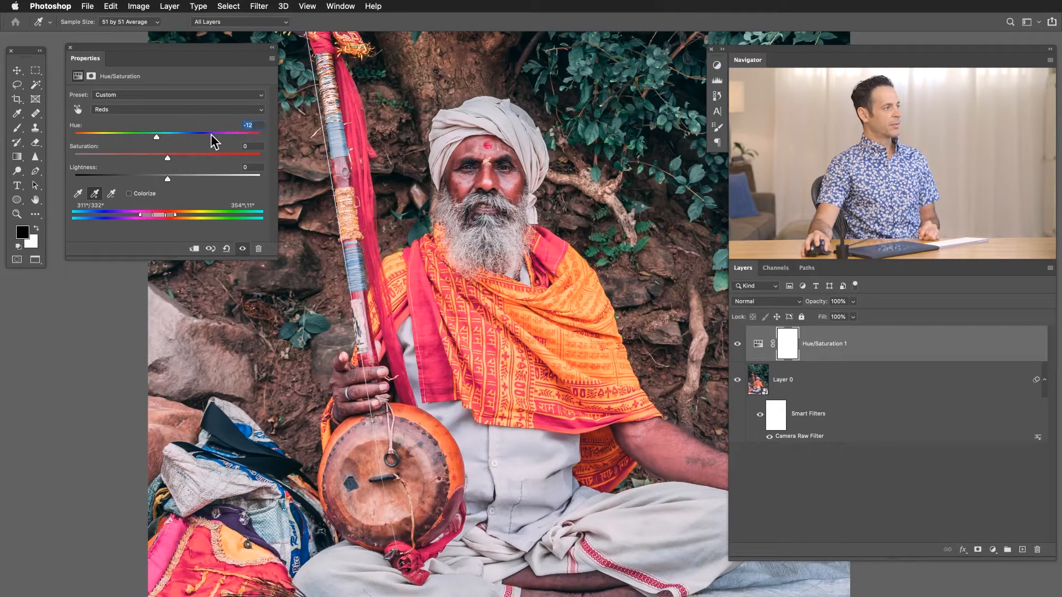
pyautogui.write('0')
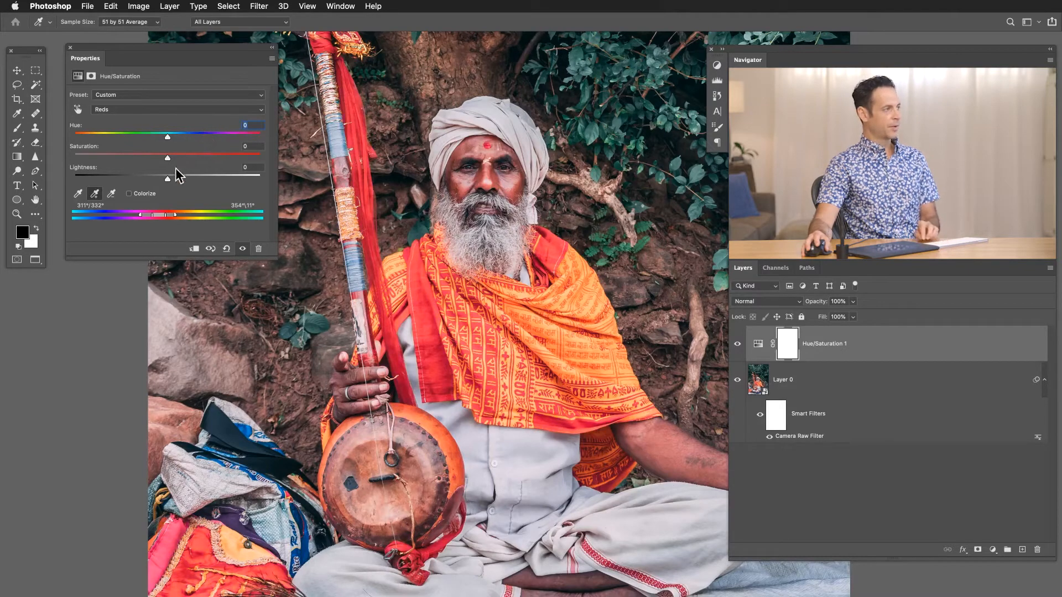
pyautogui.moveTo(168, 159); pyautogui.dragTo(177, 158)
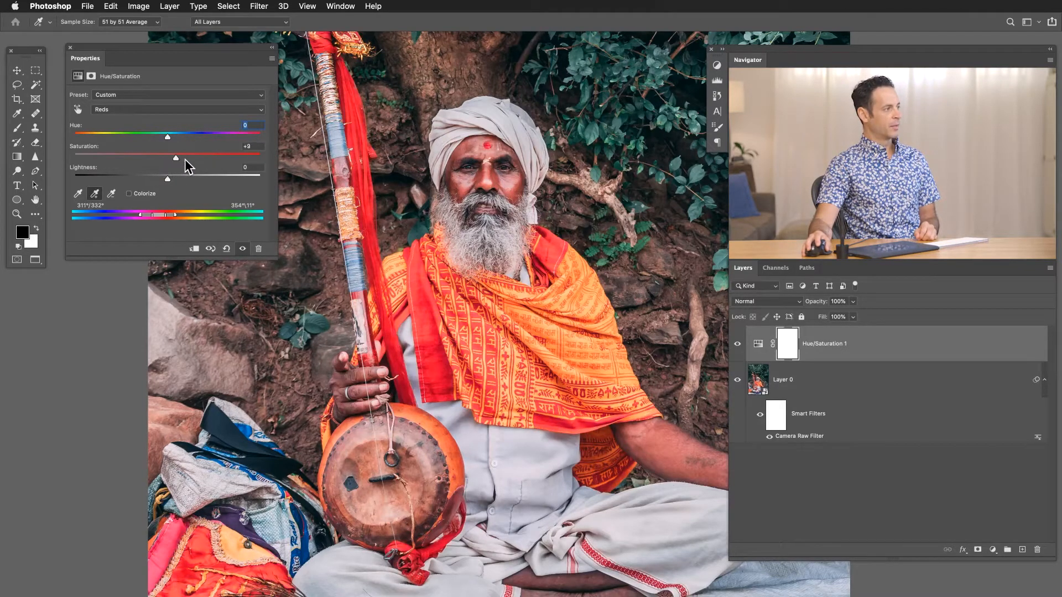
pyautogui.moveTo(181, 159); pyautogui.dragTo(181, 160)
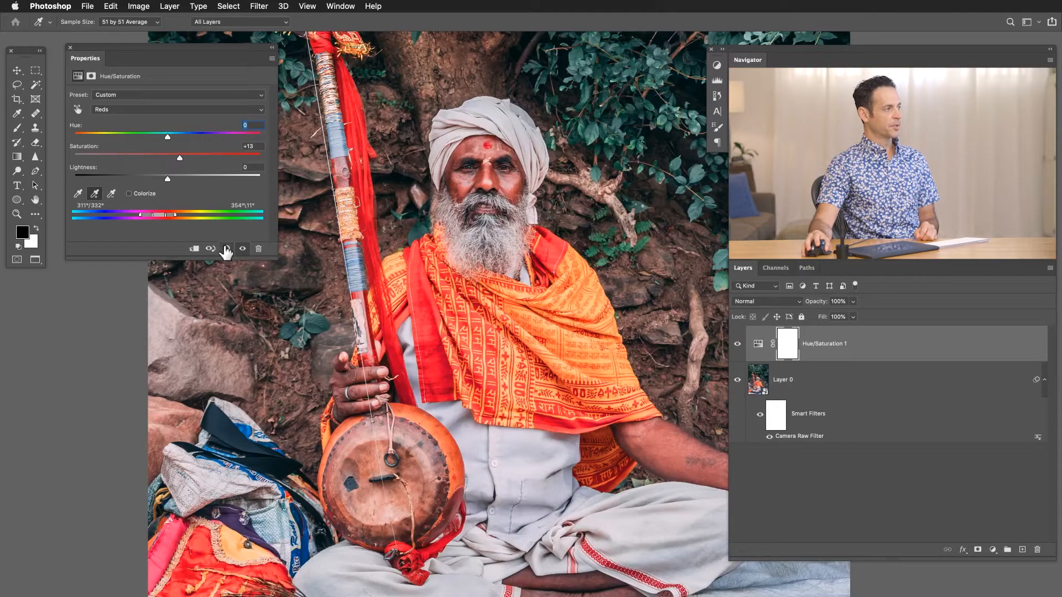
pyautogui.click(226, 249)
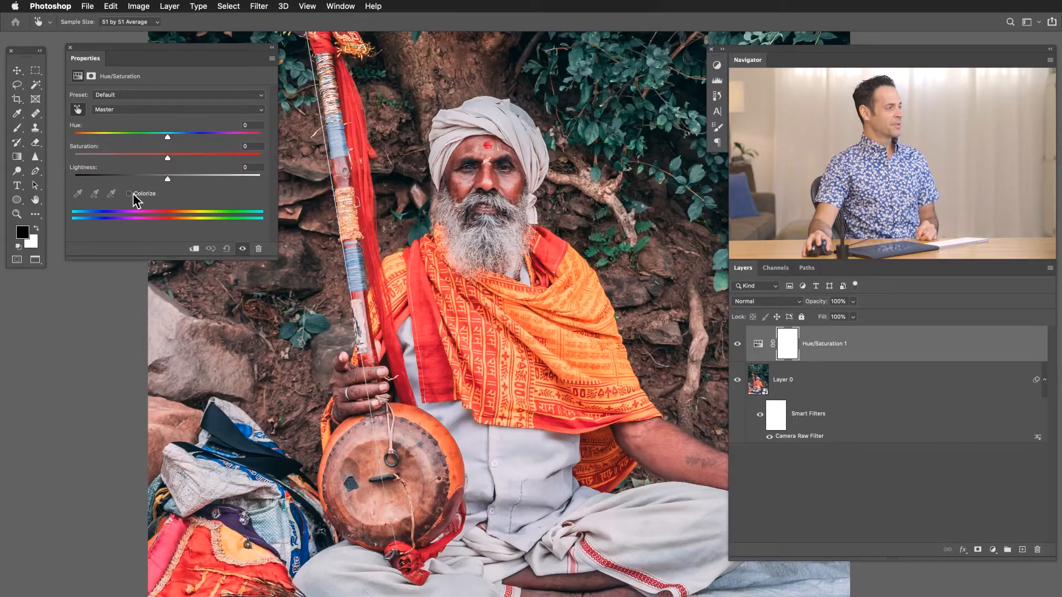
# Turn on Colorize for the Hue/Saturation adjustment and set Hue to 115 and Saturation to 64.
pyautogui.click(130, 193)
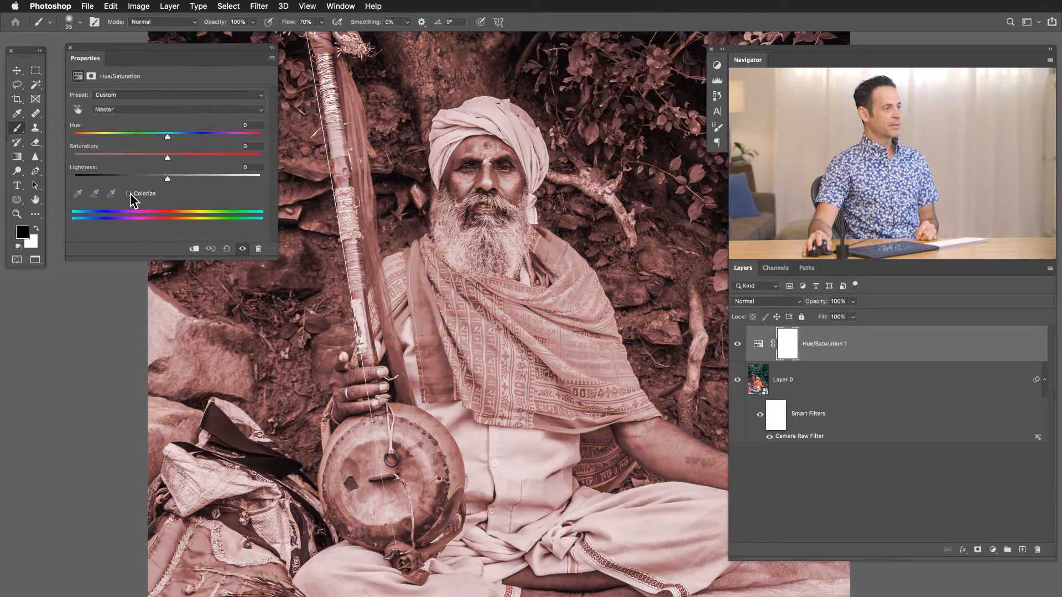
pyautogui.click(131, 194)
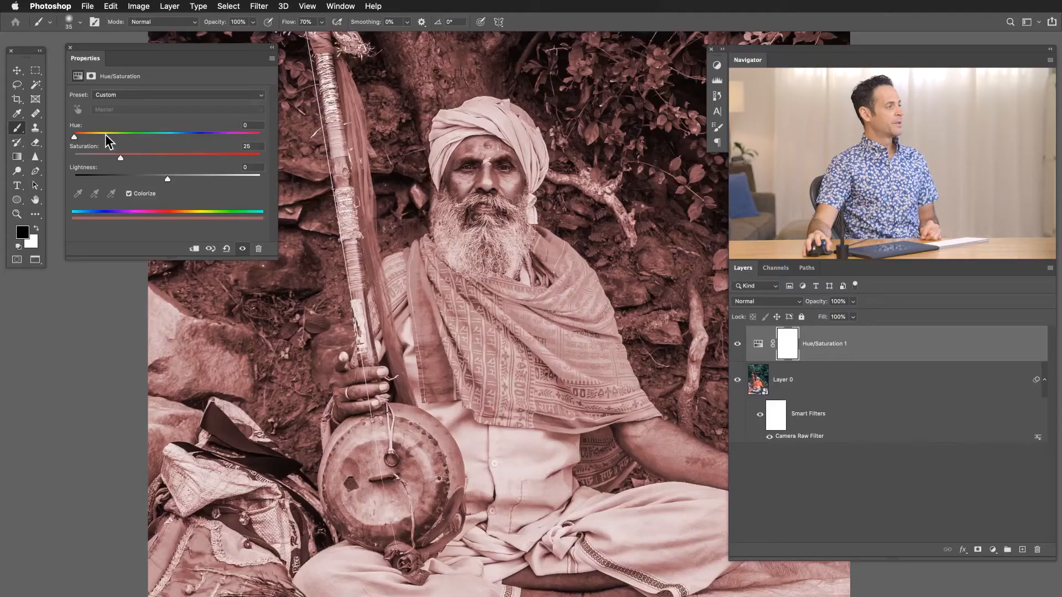
pyautogui.moveTo(101, 135); pyautogui.dragTo(163, 158)
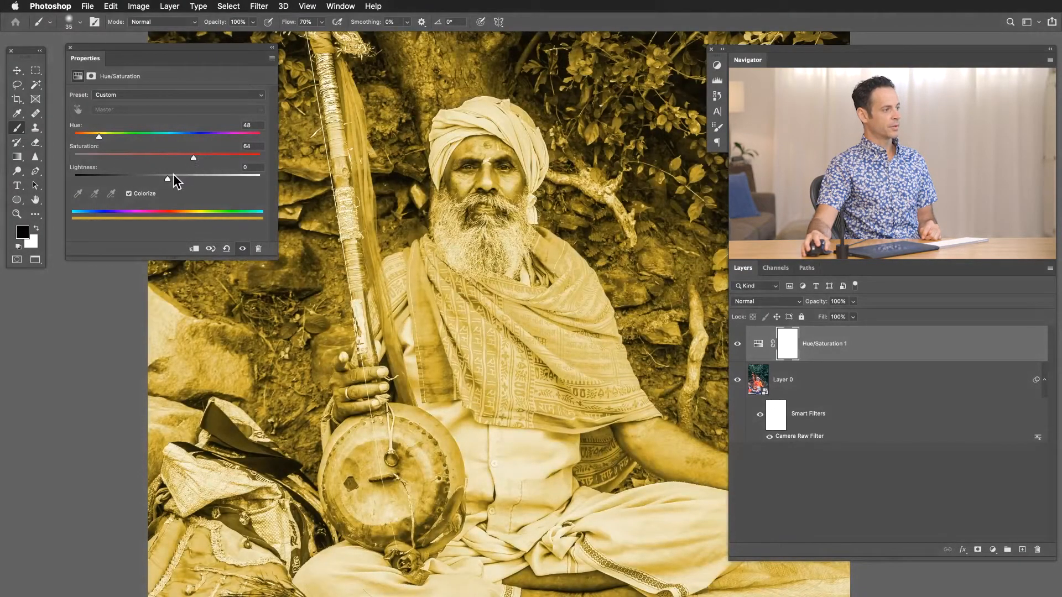
pyautogui.moveTo(102, 135); pyautogui.dragTo(133, 136)
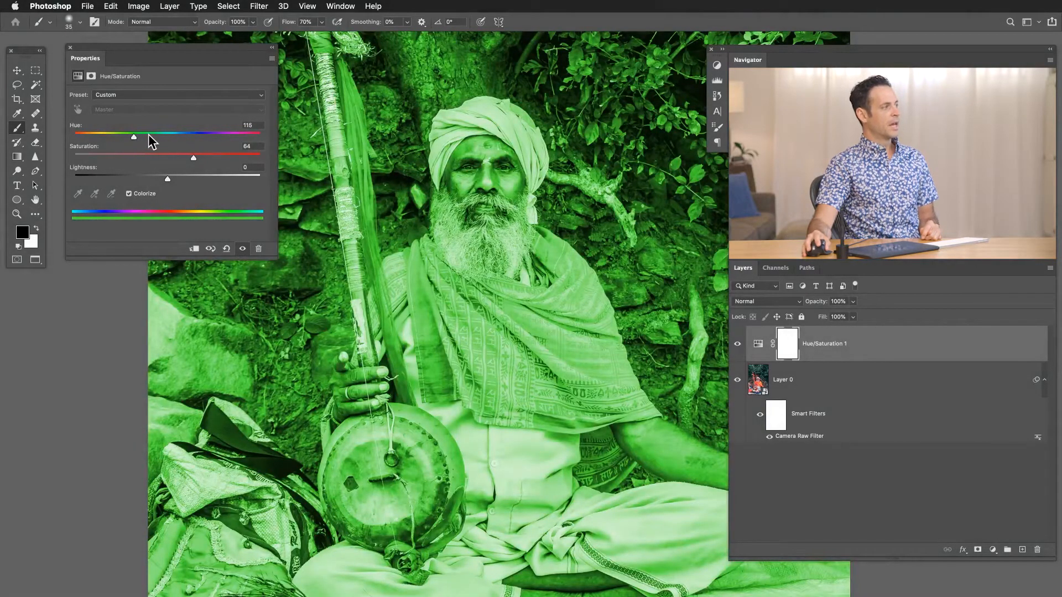
# Compare the photo with and without the adjustment layer, and invert its layer mask to black.
pyautogui.click(737, 343)
pyautogui.click(737, 343)
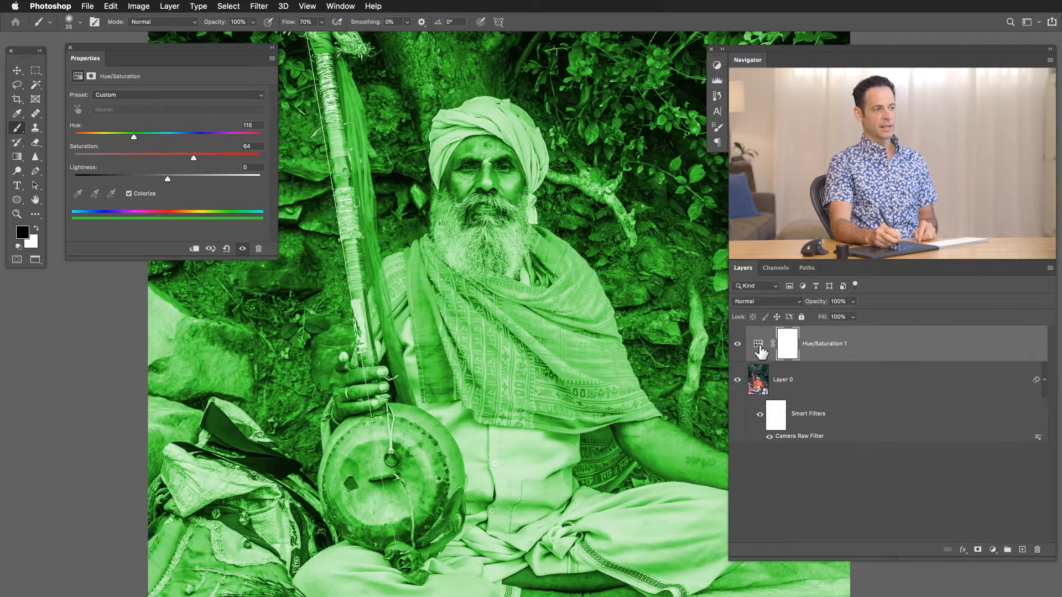
pyautogui.click(788, 351)
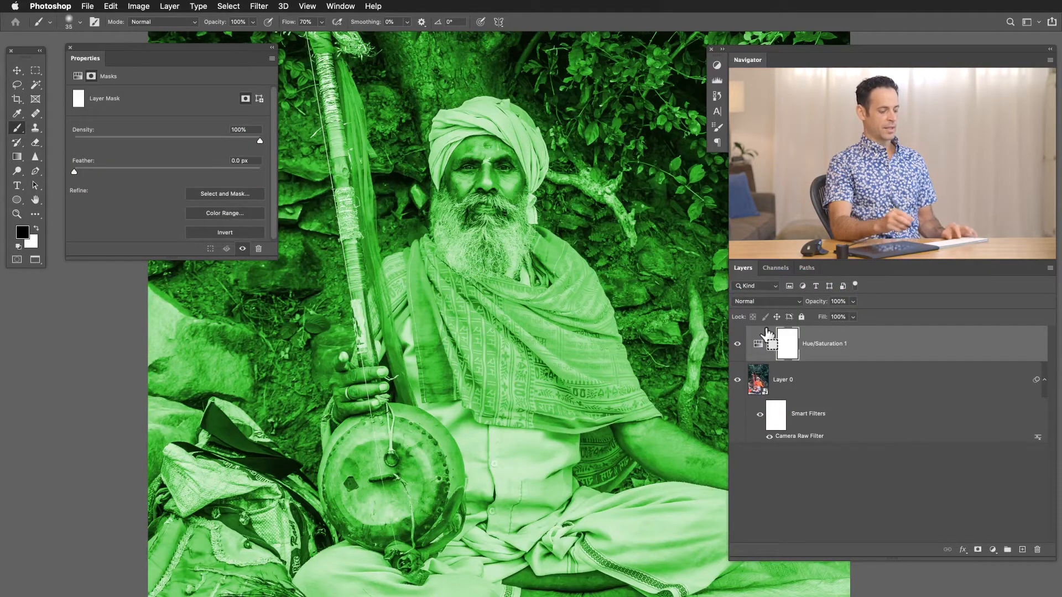
pyautogui.press('super+i')
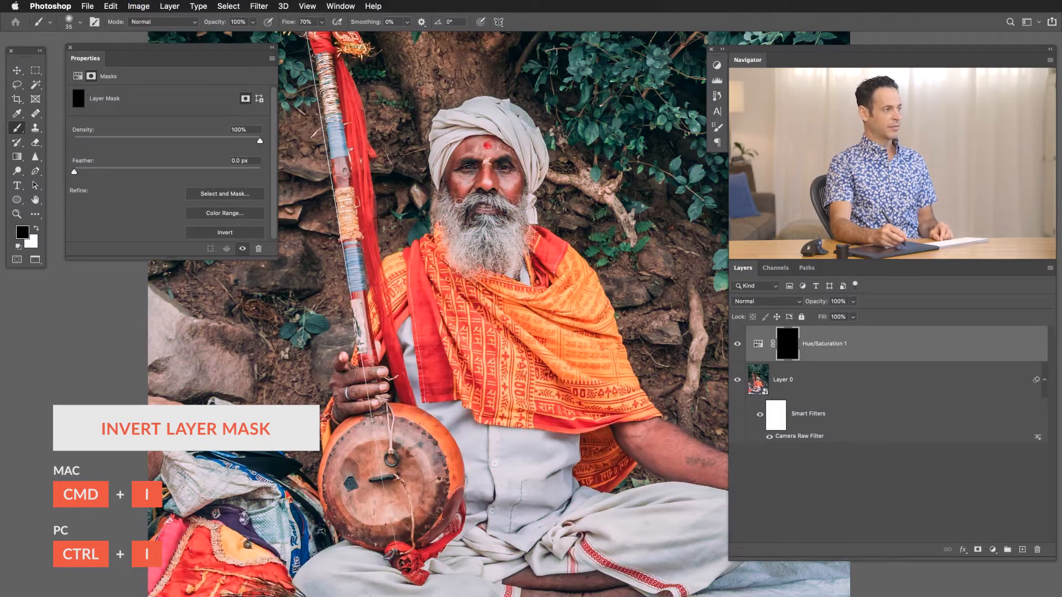
# Paint white on the mask with a small brush over the red cloth strip running along the drum's lower edge.
pyautogui.moveTo(420, 577)
pyautogui.mouseDown()
pyautogui.moveTo(465, 533)
pyautogui.moveTo(466, 396)
pyautogui.moveTo(448, 399)
pyautogui.moveTo(442, 414)
pyautogui.moveTo(466, 414)
pyautogui.mouseUp()
pyautogui.press('x')
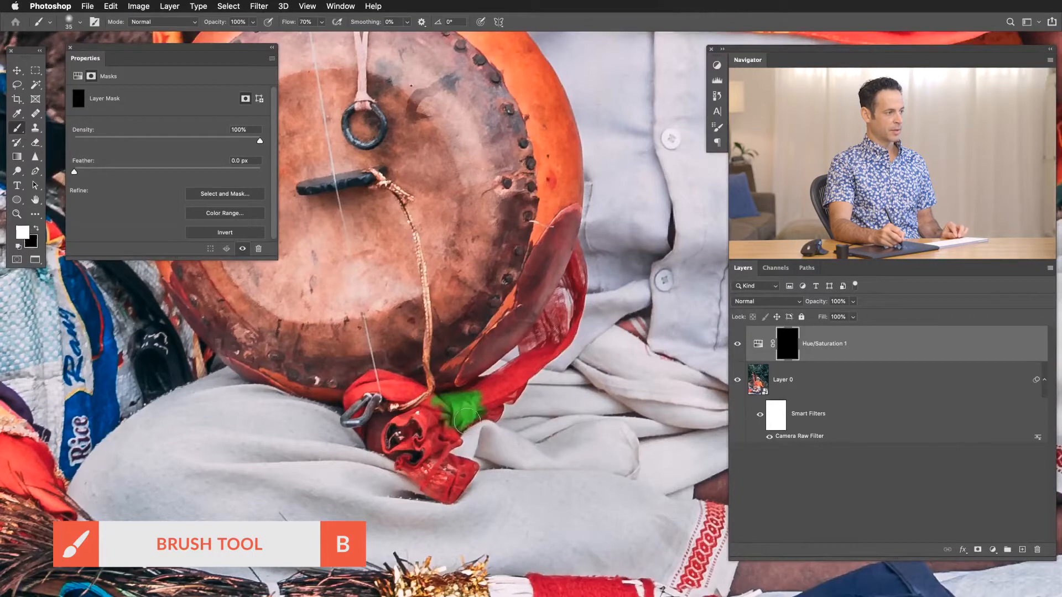
pyautogui.moveTo(466, 422); pyautogui.dragTo(482, 412)
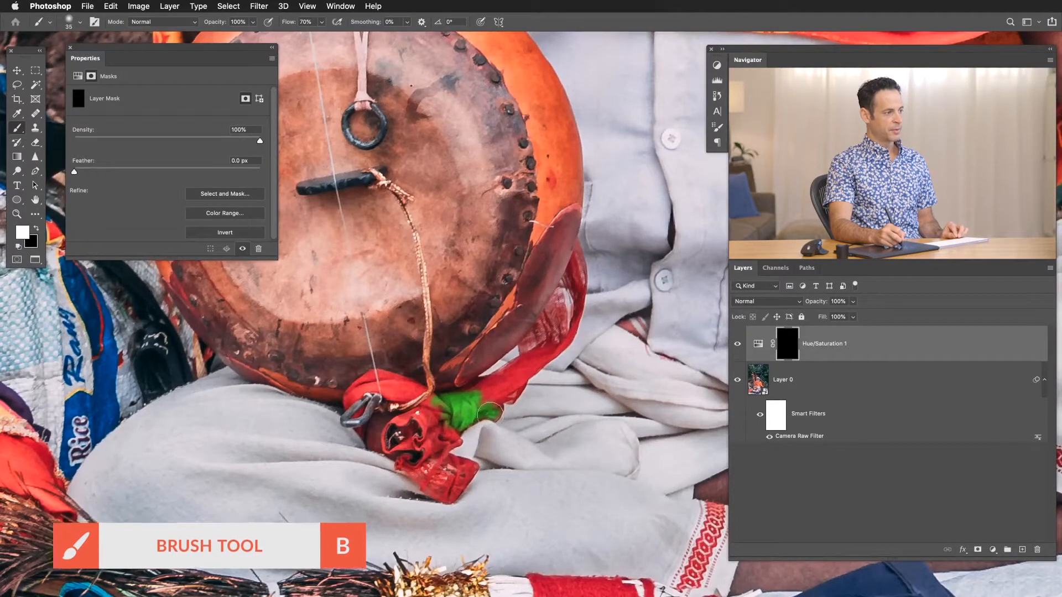
pyautogui.press('[')
pyautogui.press('[')
pyautogui.press('[')
pyautogui.moveTo(491, 405)
pyautogui.mouseDown()
pyautogui.moveTo(454, 412)
pyautogui.moveTo(462, 403)
pyautogui.moveTo(450, 398)
pyautogui.moveTo(517, 366)
pyautogui.mouseUp()
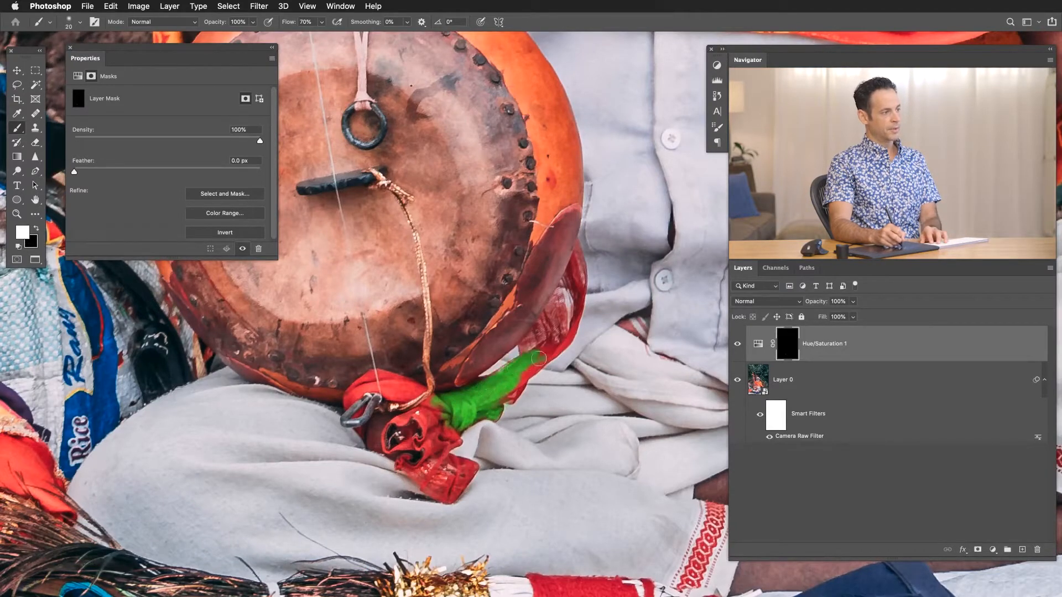
pyautogui.moveTo(554, 332)
pyautogui.mouseDown()
pyautogui.moveTo(556, 307)
pyautogui.moveTo(528, 343)
pyautogui.moveTo(544, 347)
pyautogui.mouseUp()
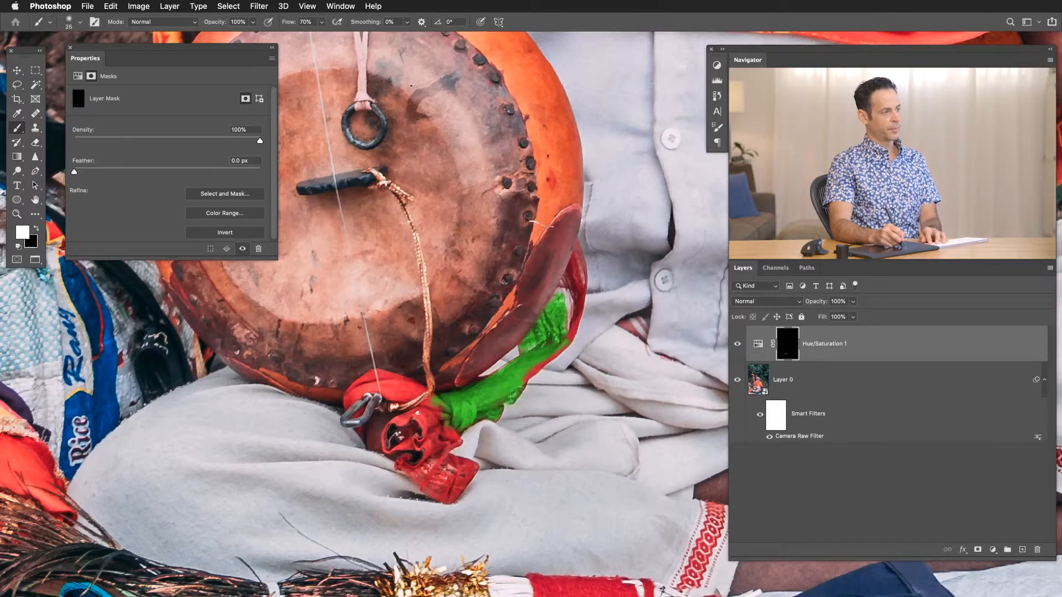
pyautogui.moveTo(544, 360); pyautogui.dragTo(566, 338)
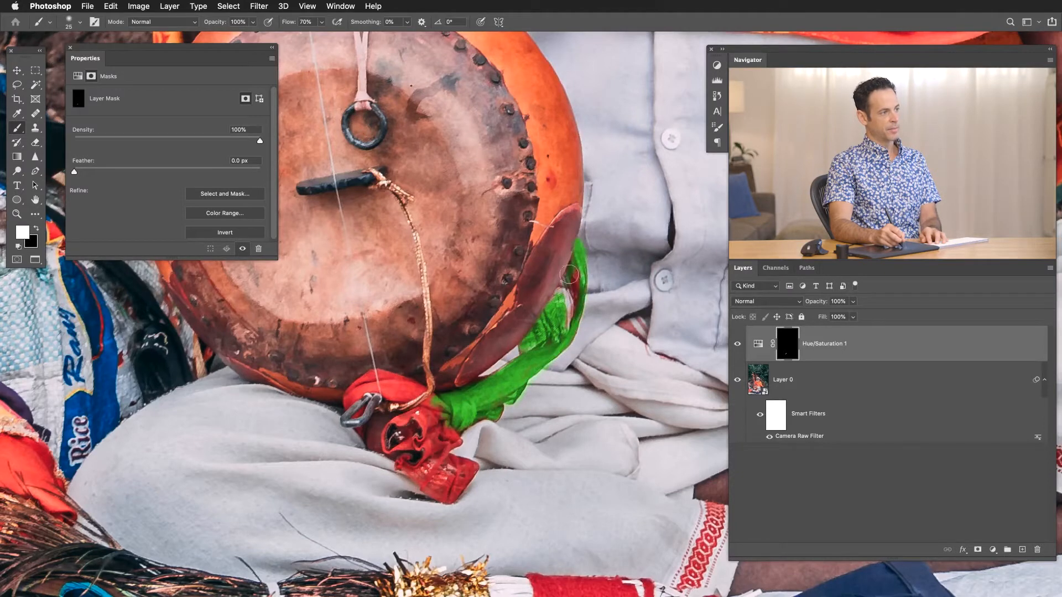
pyautogui.moveTo(577, 303)
pyautogui.mouseDown()
pyautogui.moveTo(563, 334)
pyautogui.moveTo(557, 307)
pyautogui.mouseUp()
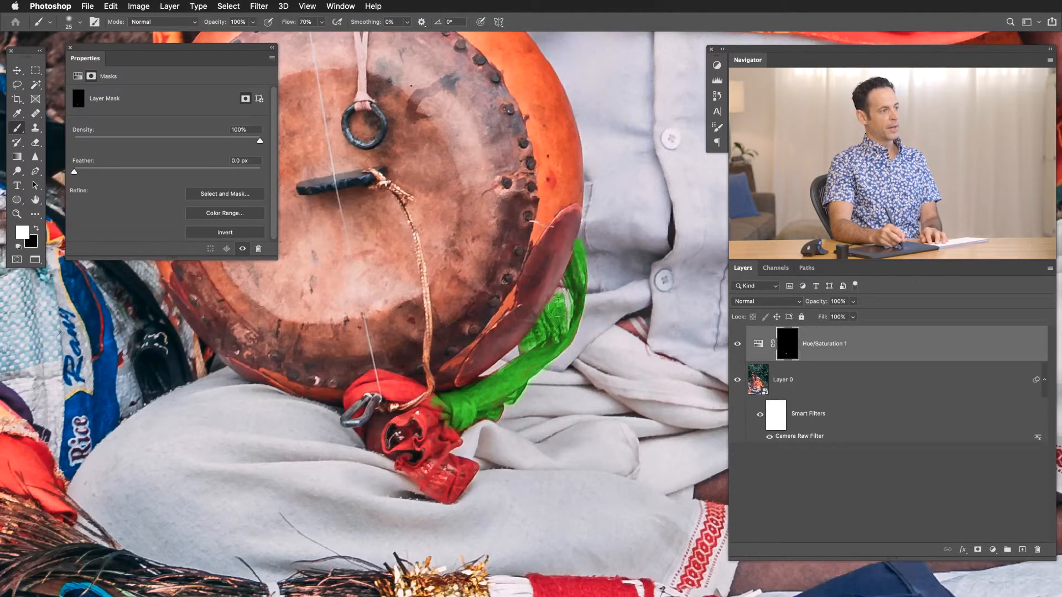
# Paint white on the mask over the hanging knotted cloth and the red loop beneath the drum.
pyautogui.moveTo(465, 420)
pyautogui.mouseDown()
pyautogui.moveTo(442, 453)
pyautogui.moveTo(403, 463)
pyautogui.moveTo(420, 461)
pyautogui.moveTo(427, 489)
pyautogui.moveTo(448, 497)
pyautogui.moveTo(470, 472)
pyautogui.moveTo(447, 458)
pyautogui.mouseUp()
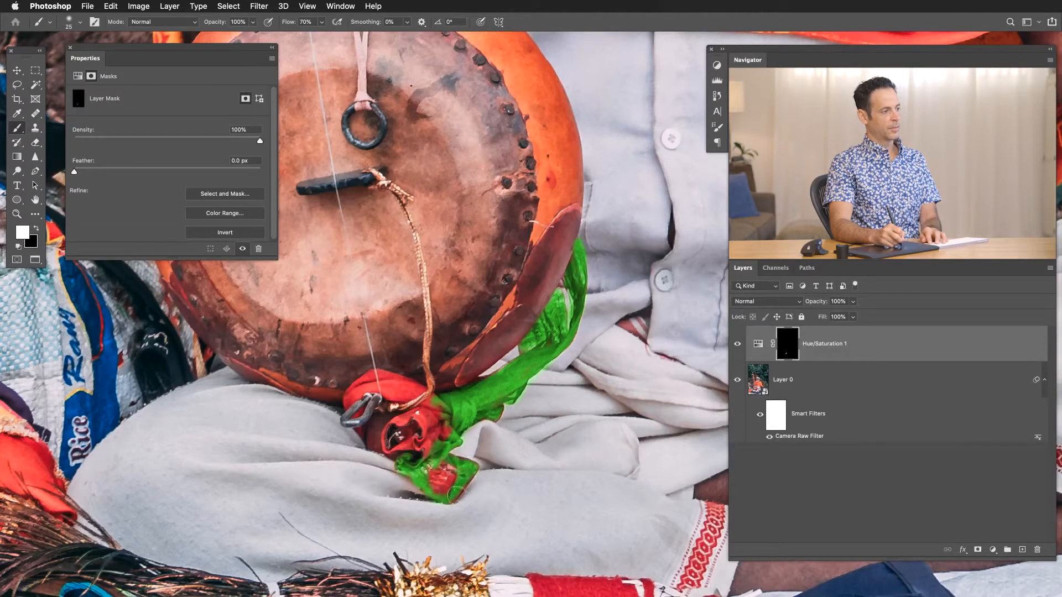
pyautogui.moveTo(442, 496); pyautogui.dragTo(445, 476)
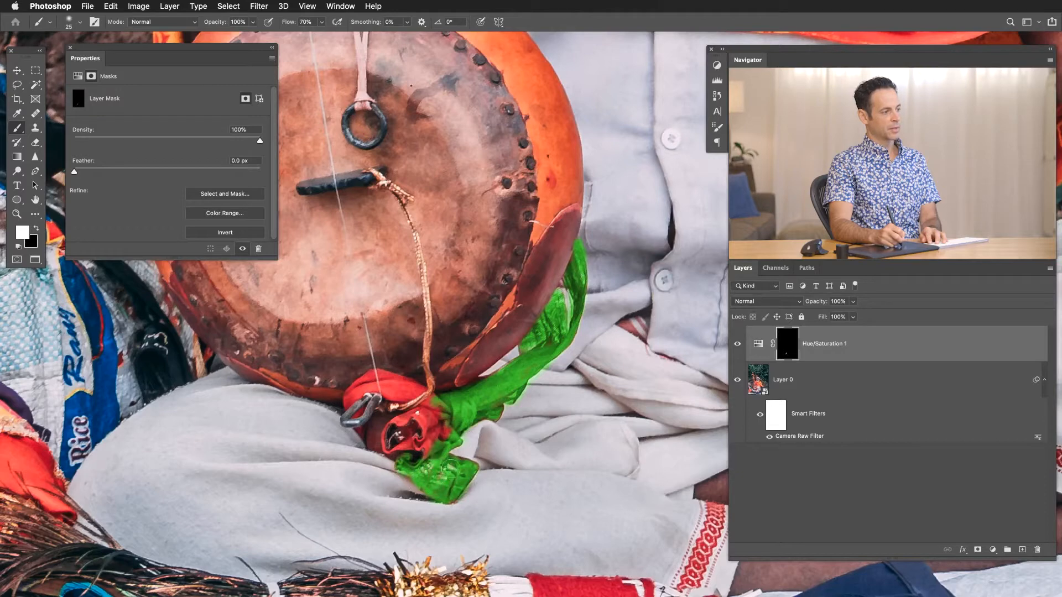
pyautogui.moveTo(443, 442)
pyautogui.mouseDown()
pyautogui.moveTo(441, 408)
pyautogui.moveTo(428, 402)
pyautogui.moveTo(382, 446)
pyautogui.moveTo(409, 428)
pyautogui.moveTo(420, 454)
pyautogui.mouseUp()
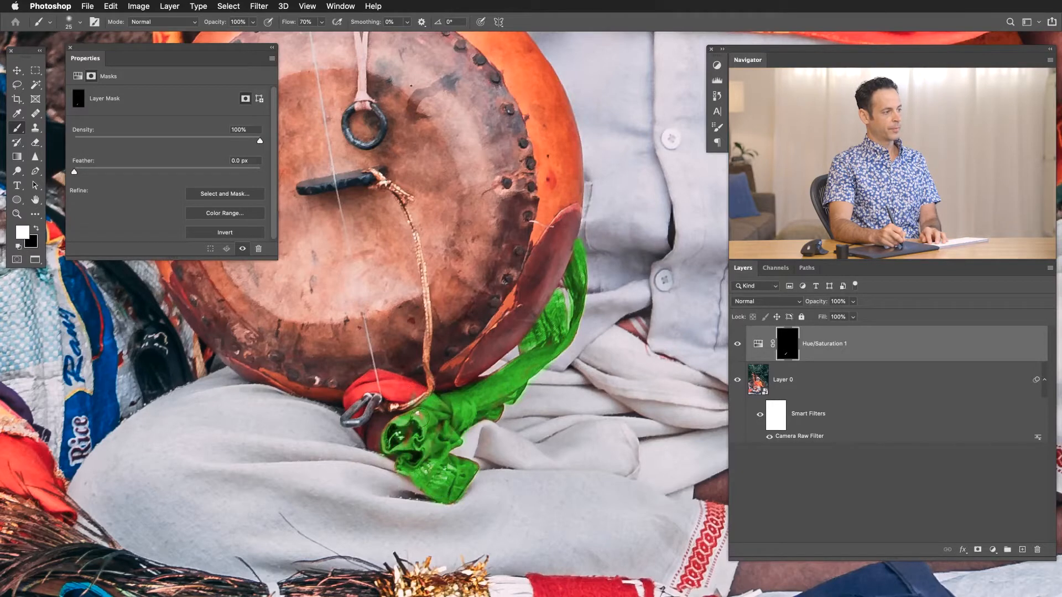
pyautogui.moveTo(423, 388)
pyautogui.mouseDown()
pyautogui.moveTo(368, 375)
pyautogui.moveTo(348, 396)
pyautogui.moveTo(376, 385)
pyautogui.moveTo(398, 394)
pyautogui.moveTo(394, 379)
pyautogui.mouseUp()
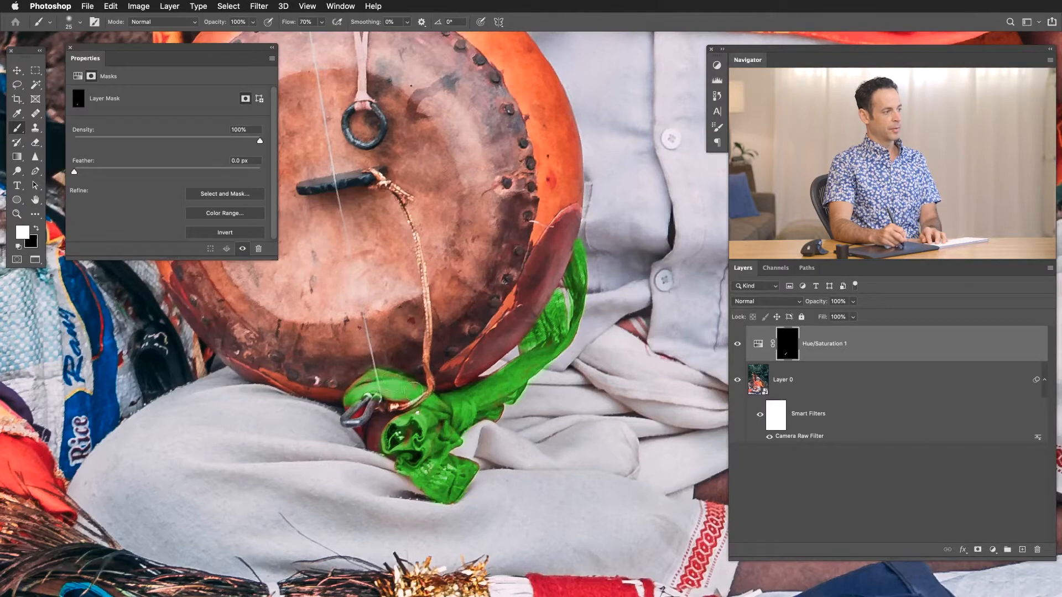
pyautogui.moveTo(434, 394); pyautogui.dragTo(367, 418)
# Recolour the masked cloth dark blue by setting Hue to 238, Saturation to 31 and Lightness to -30.
pyautogui.moveTo(367, 419); pyautogui.dragTo(347, 477)
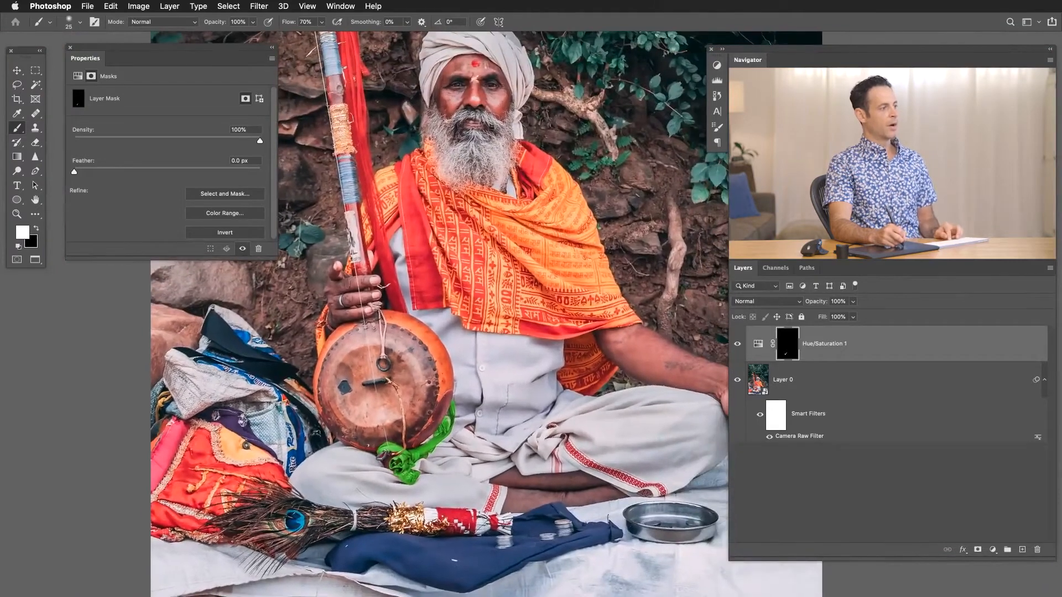
pyautogui.click(757, 344)
pyautogui.moveTo(134, 137); pyautogui.dragTo(205, 149)
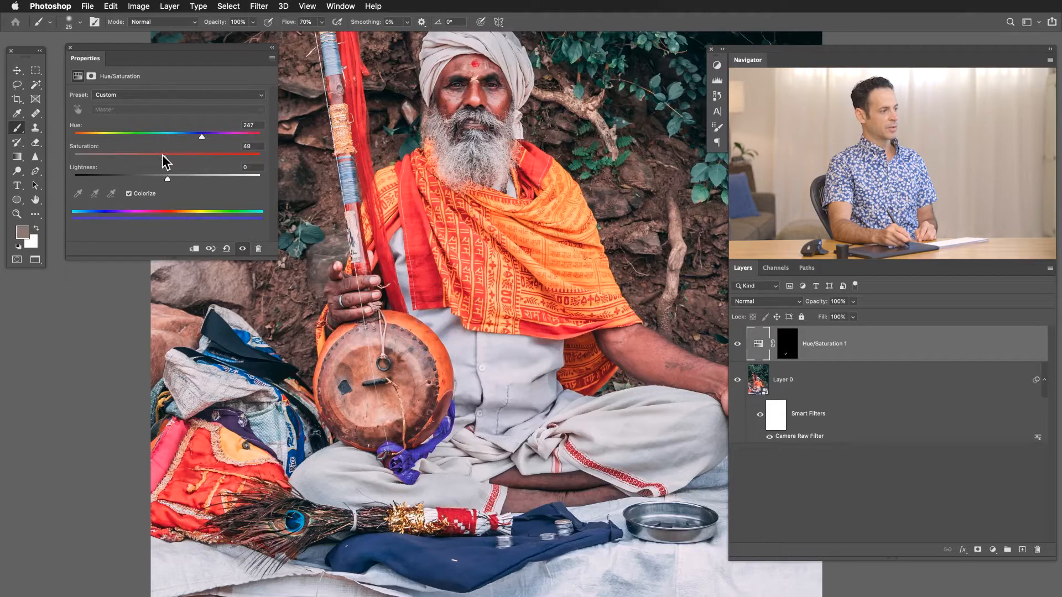
pyautogui.moveTo(161, 162)
pyautogui.mouseDown()
pyautogui.moveTo(179, 161)
pyautogui.moveTo(156, 177)
pyautogui.moveTo(155, 162)
pyautogui.mouseUp()
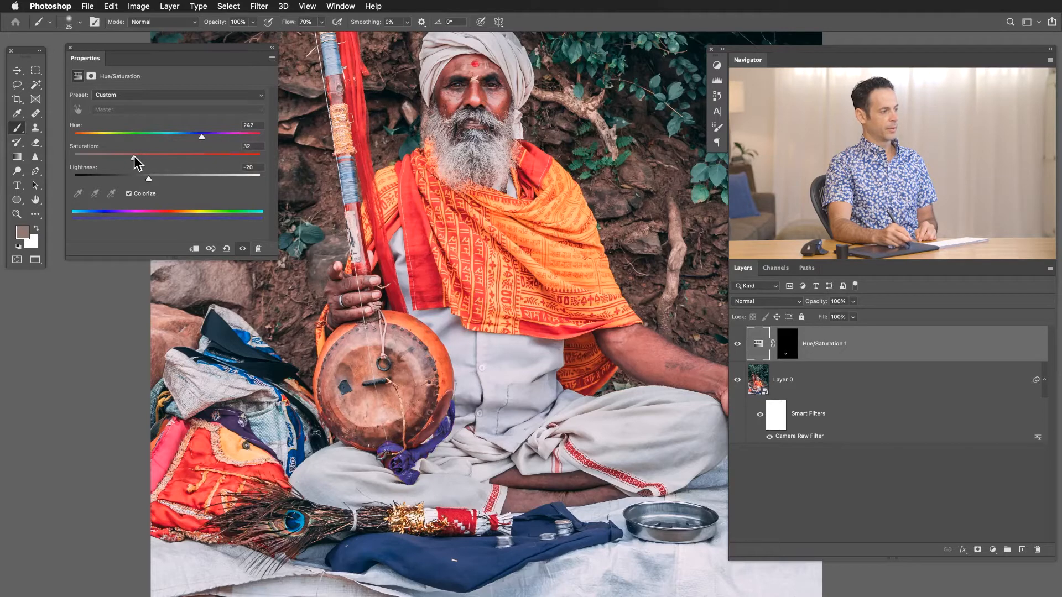
pyautogui.moveTo(205, 145); pyautogui.dragTo(196, 136)
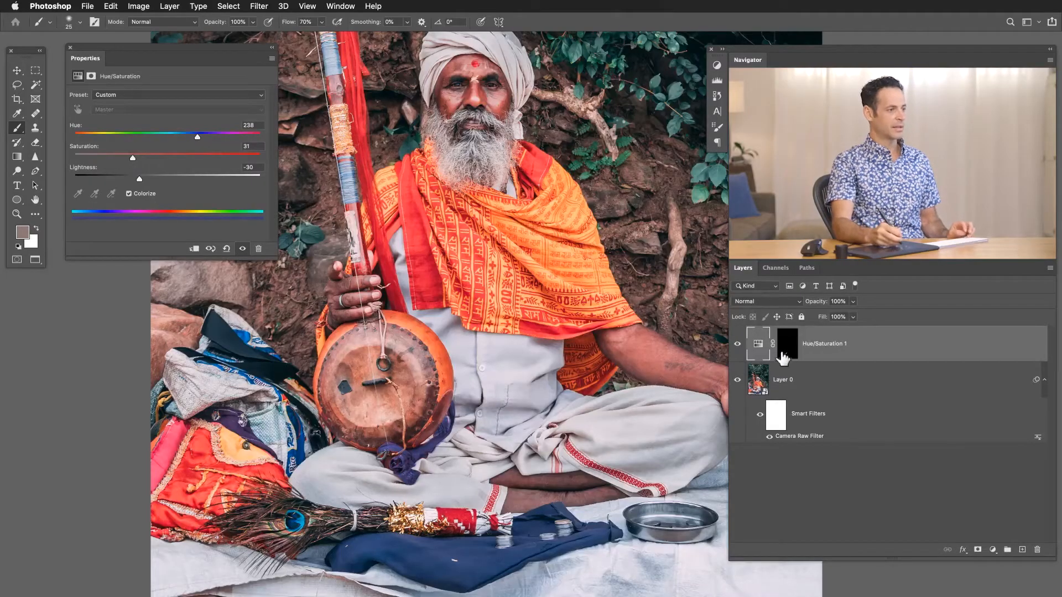
# Disable the Hue/Saturation layer's mask and set the adjustment's Lightness to 0.
pyautogui.keyDown('shift'); pyautogui.click(784, 343); pyautogui.keyUp('shift')
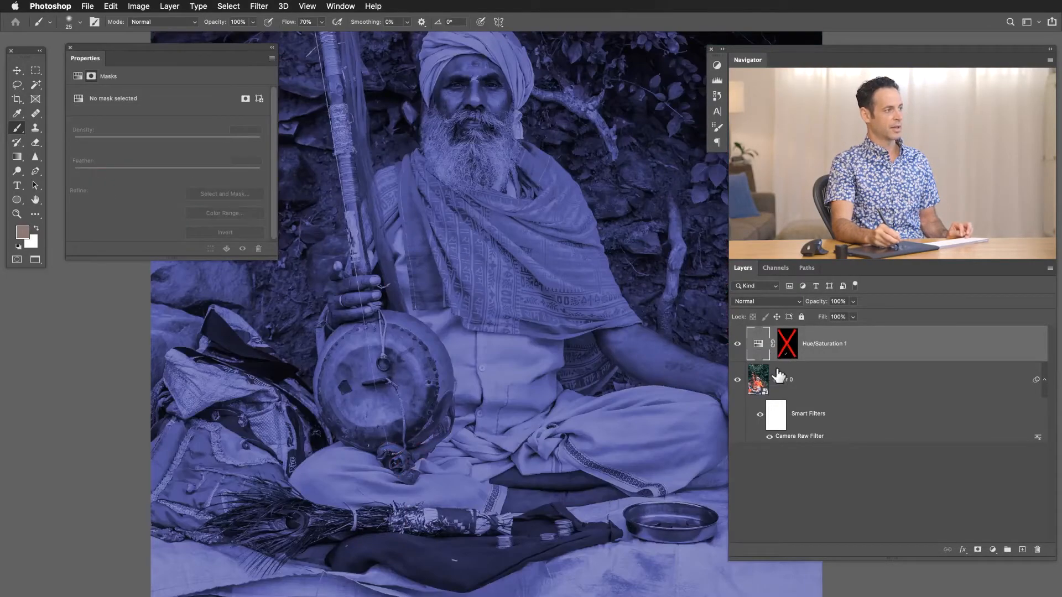
pyautogui.click(758, 348)
pyautogui.click(253, 168)
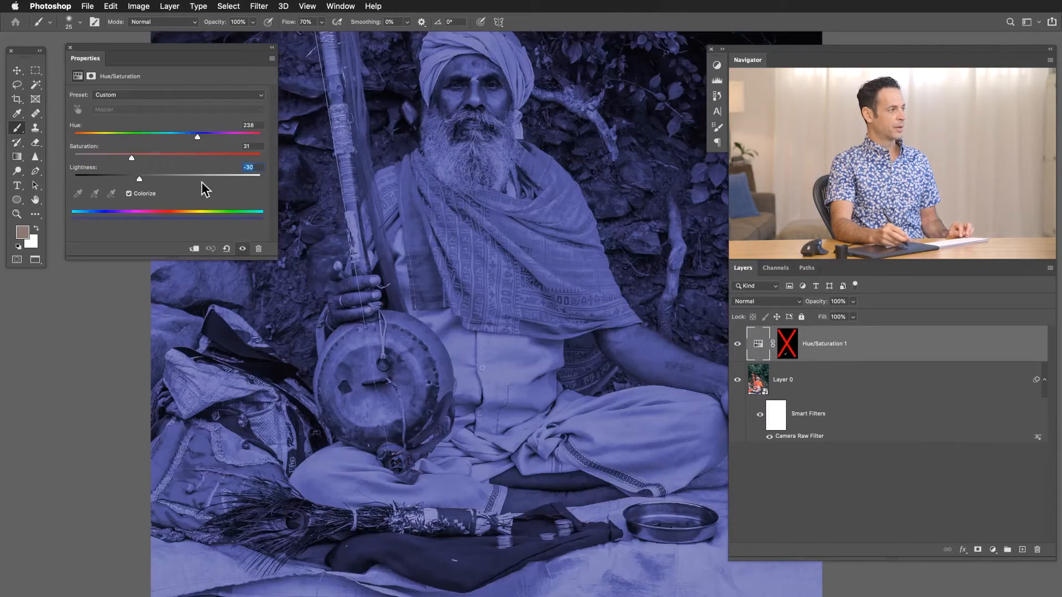
pyautogui.write('0')
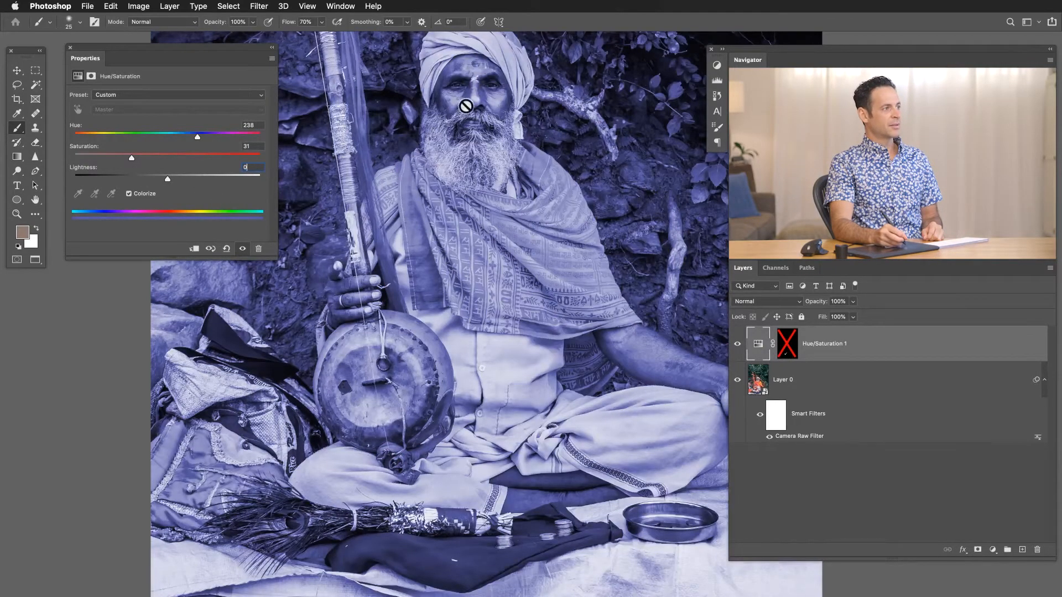
# Compare the man's face and scarf up close with the Hue/Saturation adjustment on and off.
pyautogui.moveTo(452, 101); pyautogui.dragTo(430, 257)
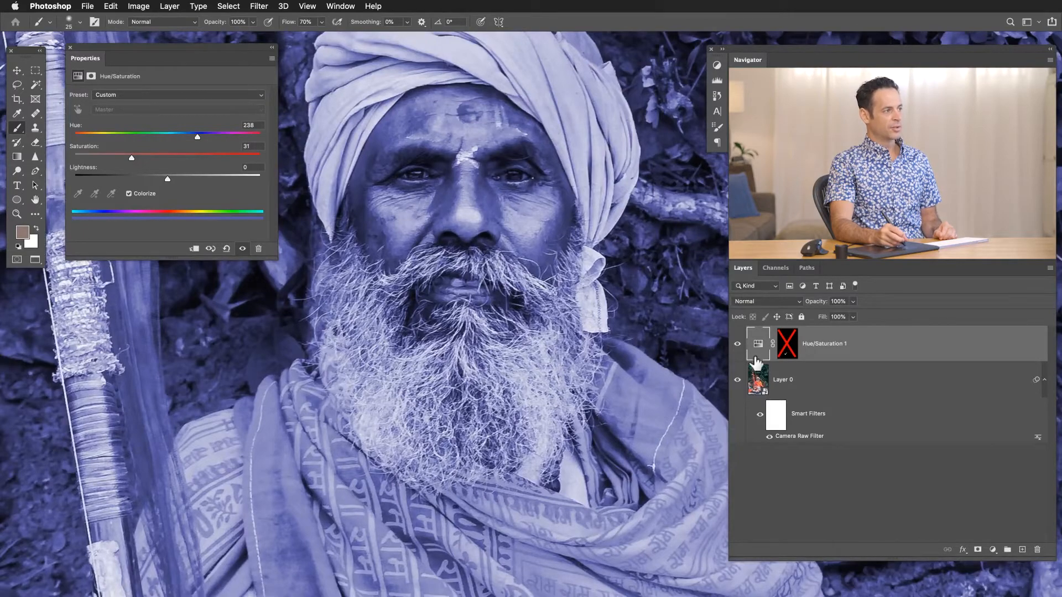
pyautogui.click(737, 344)
pyautogui.click(737, 343)
pyautogui.click(737, 344)
pyautogui.click(737, 344)
pyautogui.moveTo(666, 350); pyautogui.dragTo(617, 359)
pyautogui.moveTo(583, 423); pyautogui.dragTo(462, 344)
pyautogui.moveTo(507, 359); pyautogui.dragTo(497, 359)
pyautogui.moveTo(484, 442); pyautogui.dragTo(455, 389)
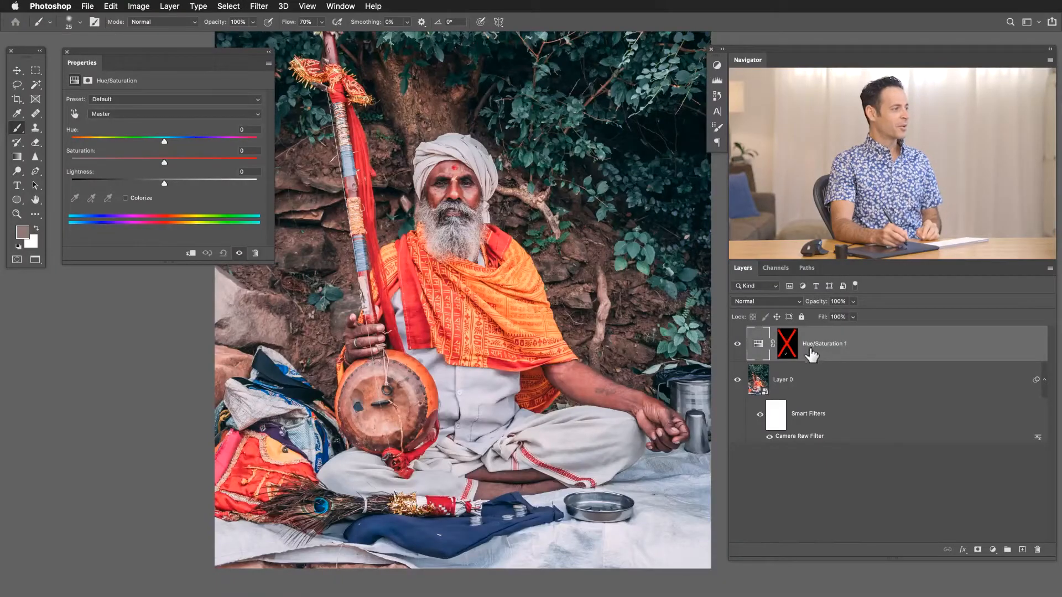
# Fill the Hue/Saturation layer's mask with white so the adjustment affects the whole photo, and return to the Brush tool.
pyautogui.click(792, 354)
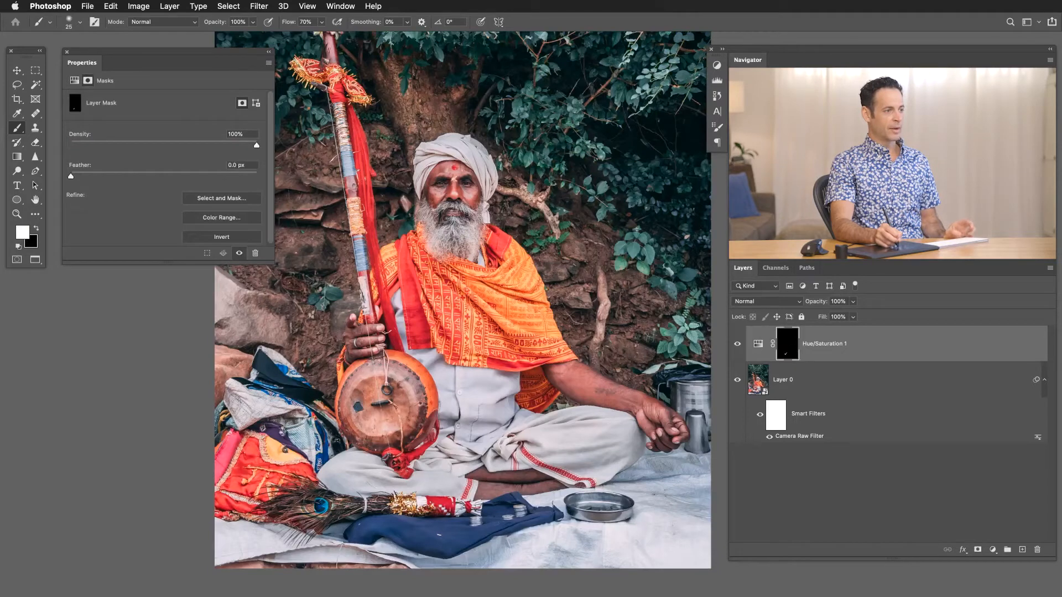
pyautogui.click(111, 6)
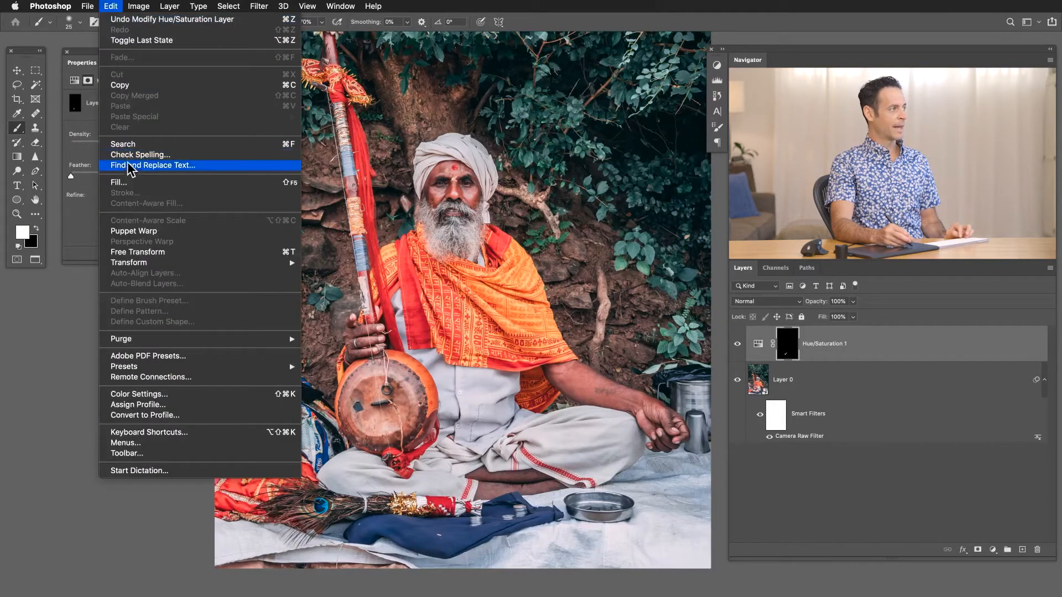
pyautogui.press('Escape')
pyautogui.click(233, 219)
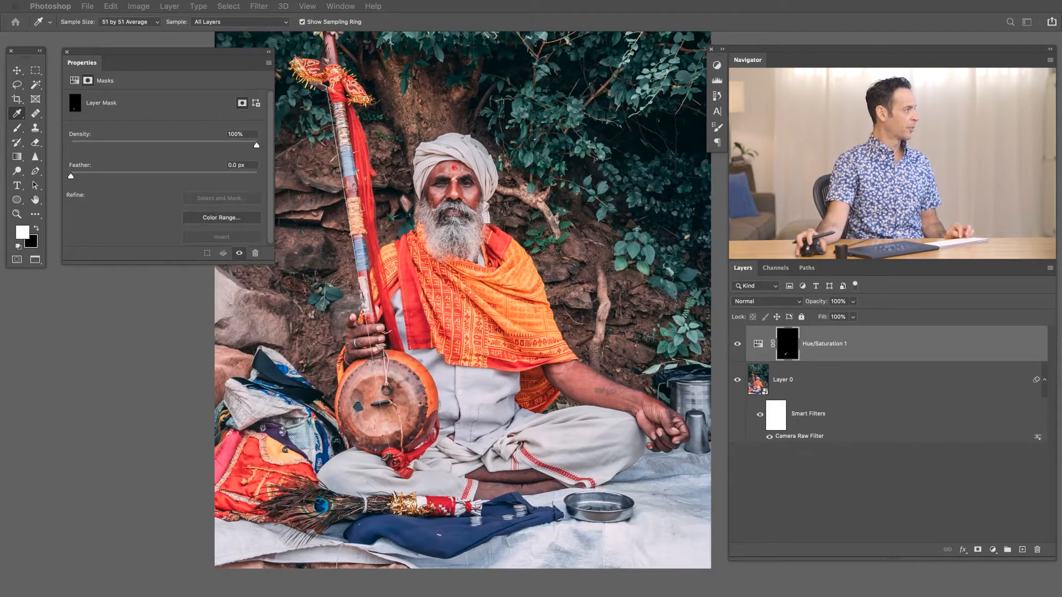
pyautogui.hotkey('shift', 'BackSpace')
pyautogui.click(299, 251)
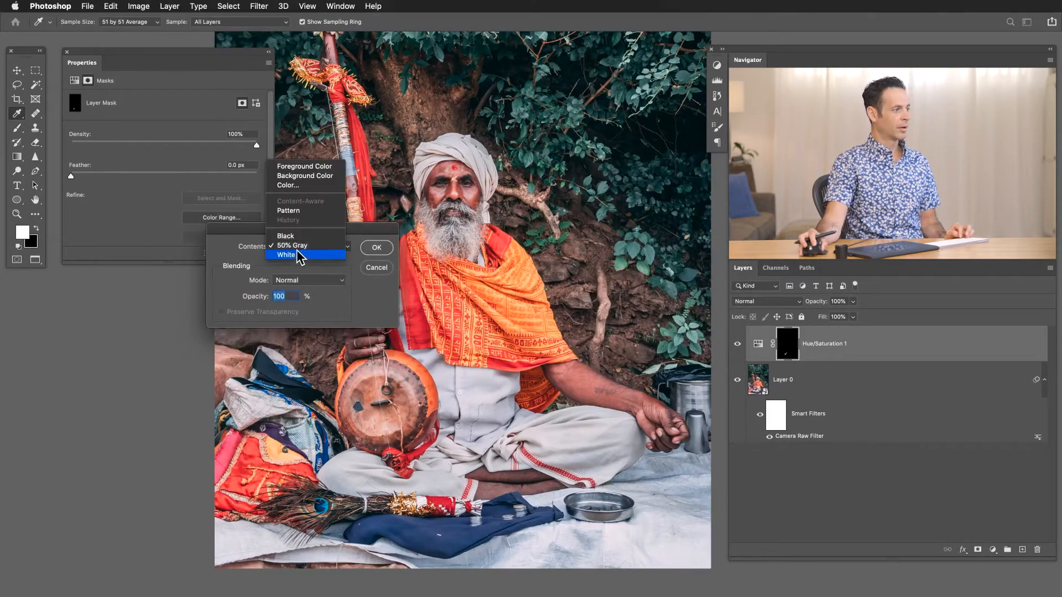
pyautogui.click(308, 254)
pyautogui.click(375, 249)
pyautogui.press('b')
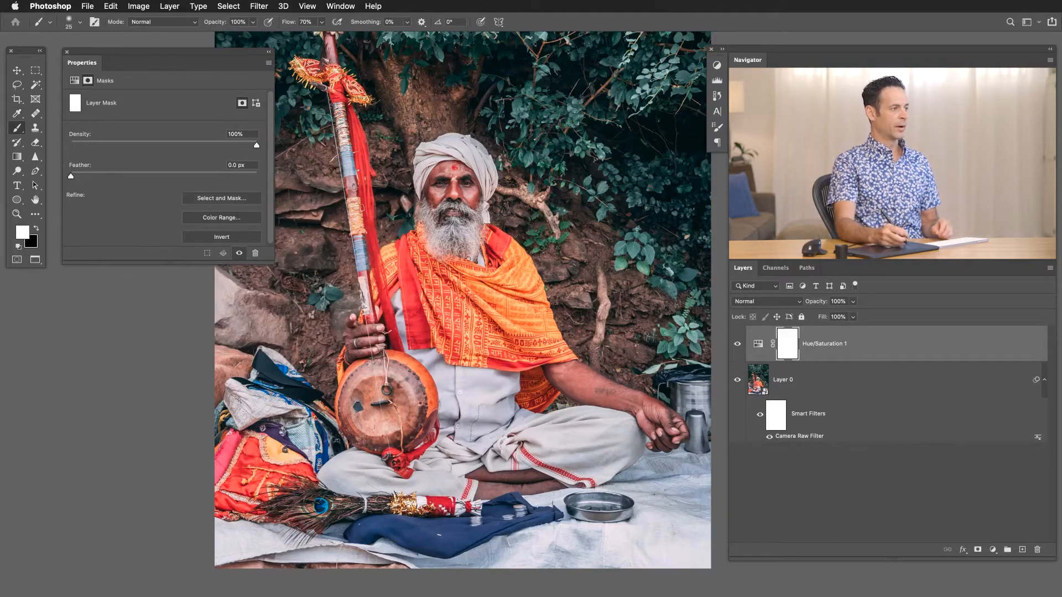
# Start the Hue/Saturation adjustment from the Greens range and retarget it by sampling the foliage colour above the man's head.
pyautogui.click(758, 343)
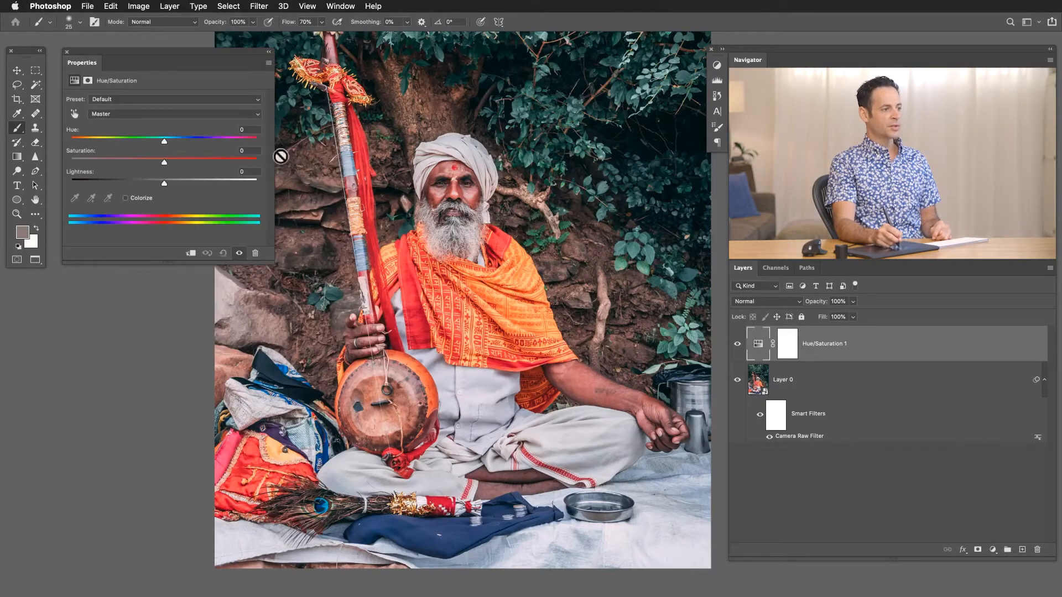
pyautogui.click(161, 113)
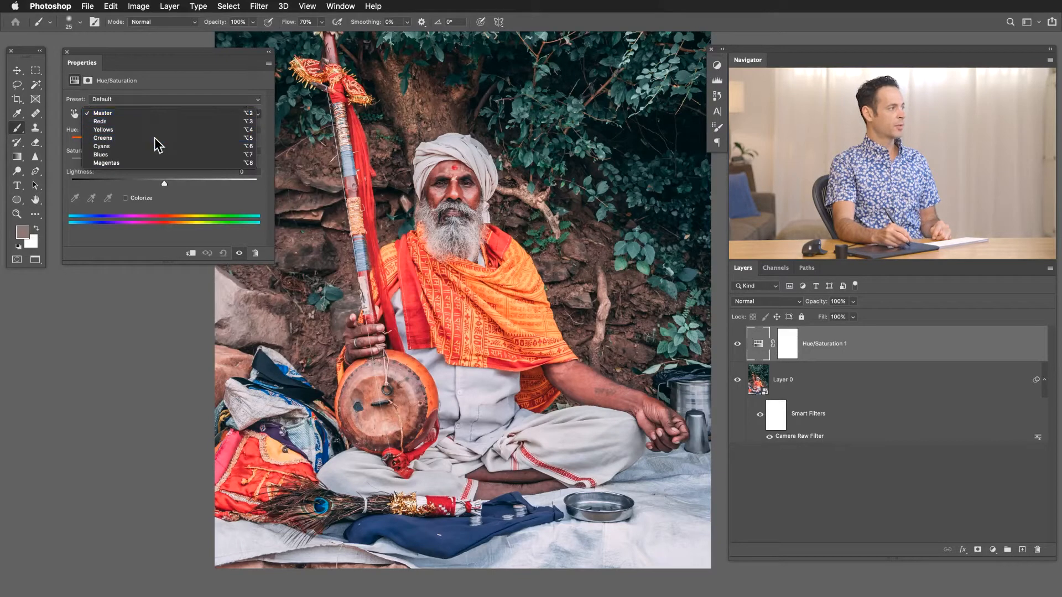
pyautogui.click(156, 143)
pyautogui.click(76, 197)
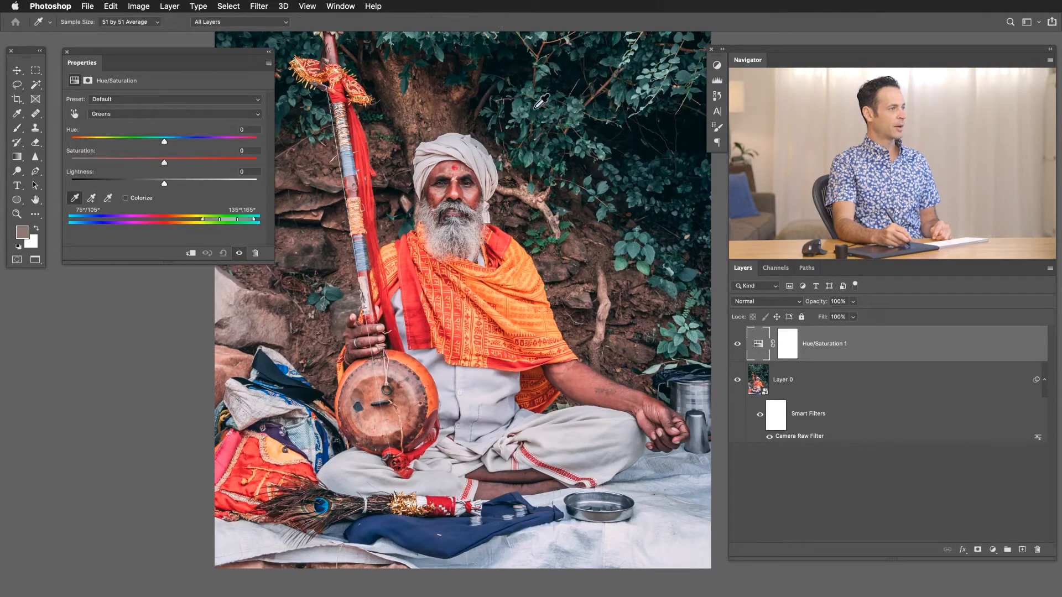
pyautogui.click(520, 103)
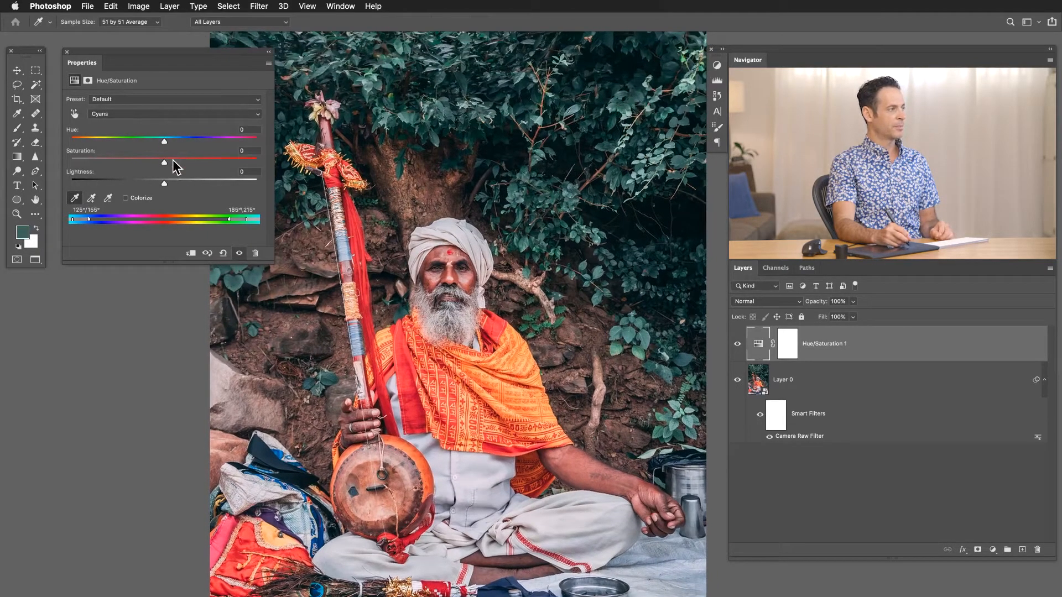
# Make the sampled foliage range greener by setting Hue to -35 and Saturation to +49.
pyautogui.moveTo(197, 163); pyautogui.dragTo(153, 140)
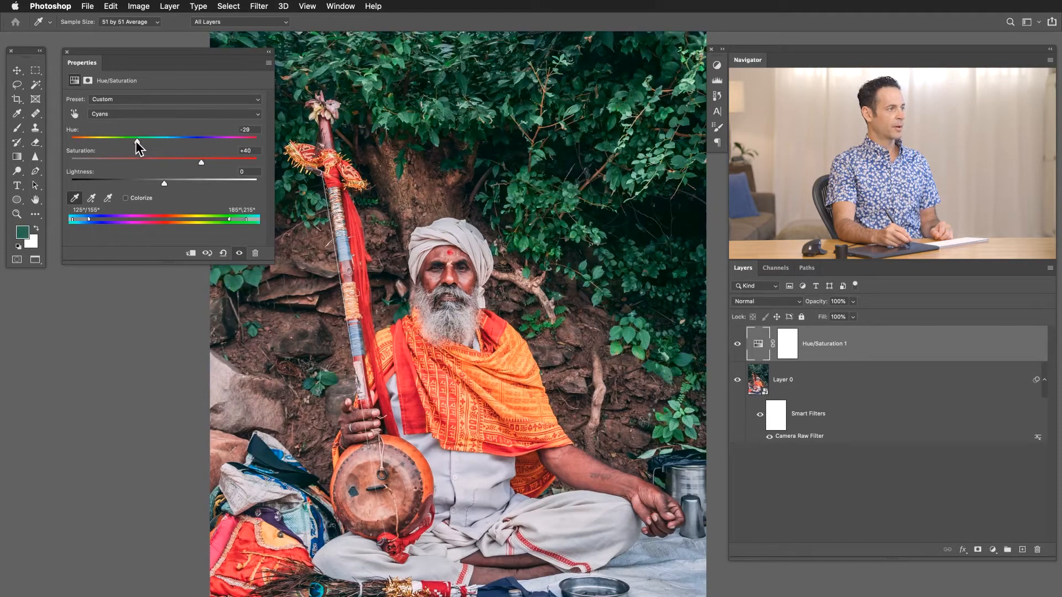
pyautogui.moveTo(135, 142); pyautogui.dragTo(139, 141)
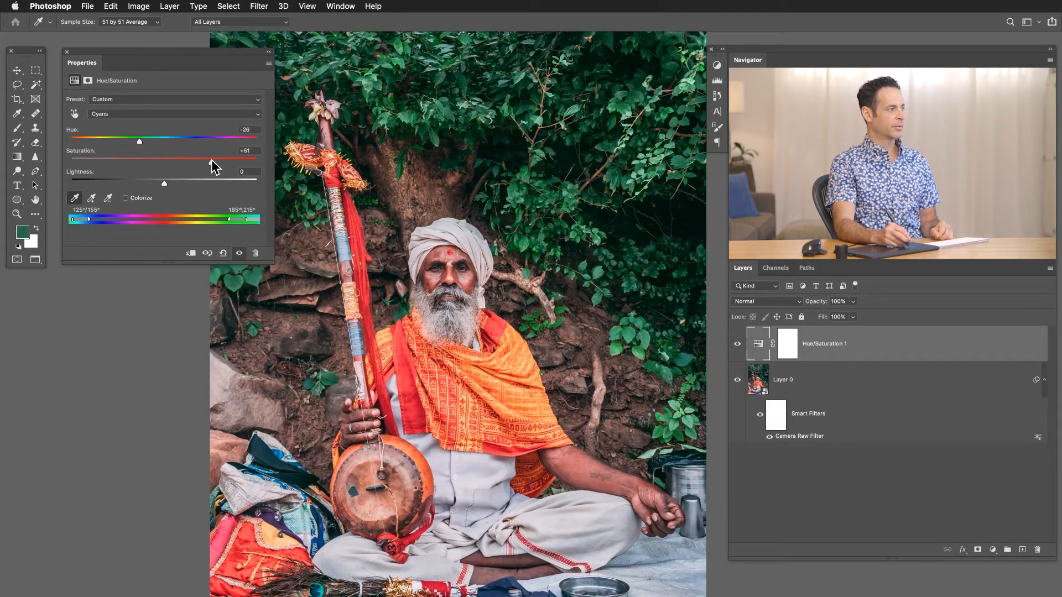
pyautogui.moveTo(130, 140); pyautogui.dragTo(131, 139)
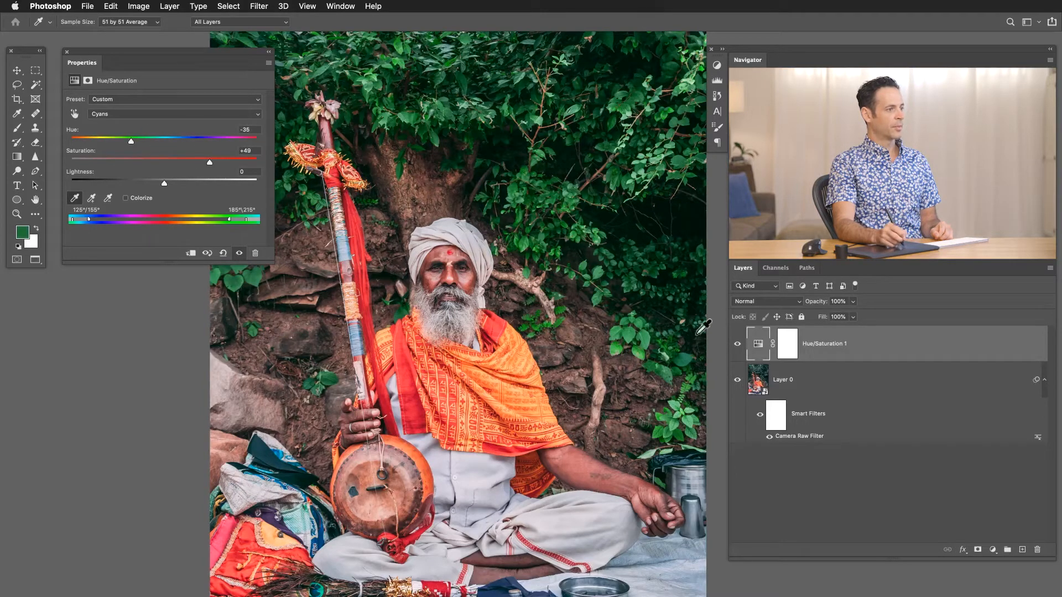
# Compare the foliage with the Hue/Saturation layer hidden and shown.
pyautogui.click(737, 344)
pyautogui.click(737, 344)
pyautogui.click(737, 344)
pyautogui.click(736, 344)
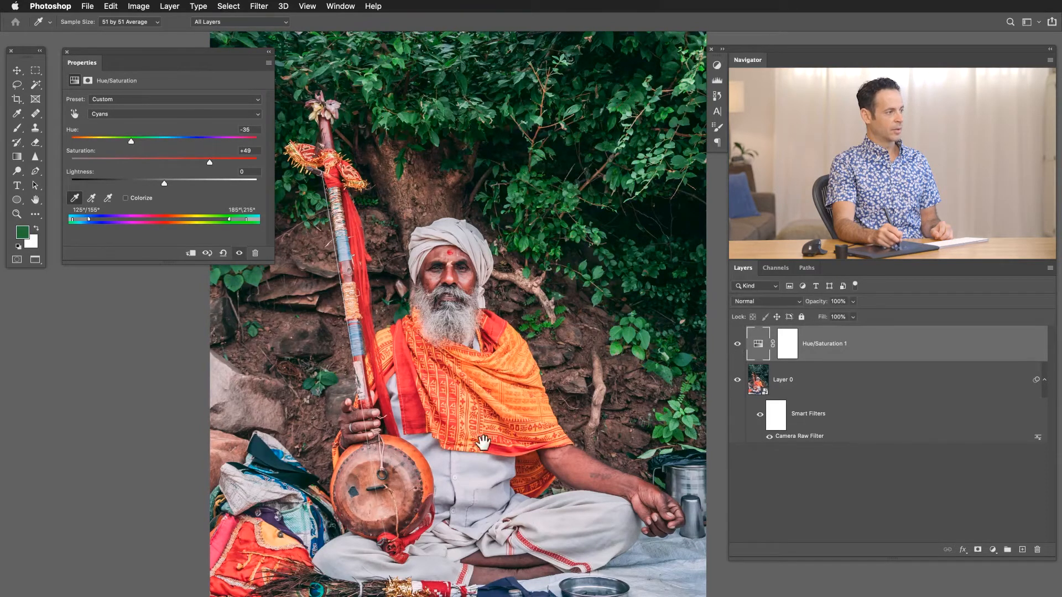
# Switch the Hue/Saturation adjustment to the Reds range and set Hue to +3 and Saturation to +11.
pyautogui.moveTo(485, 430); pyautogui.dragTo(513, 381)
pyautogui.scroll(-3, 513, 381)
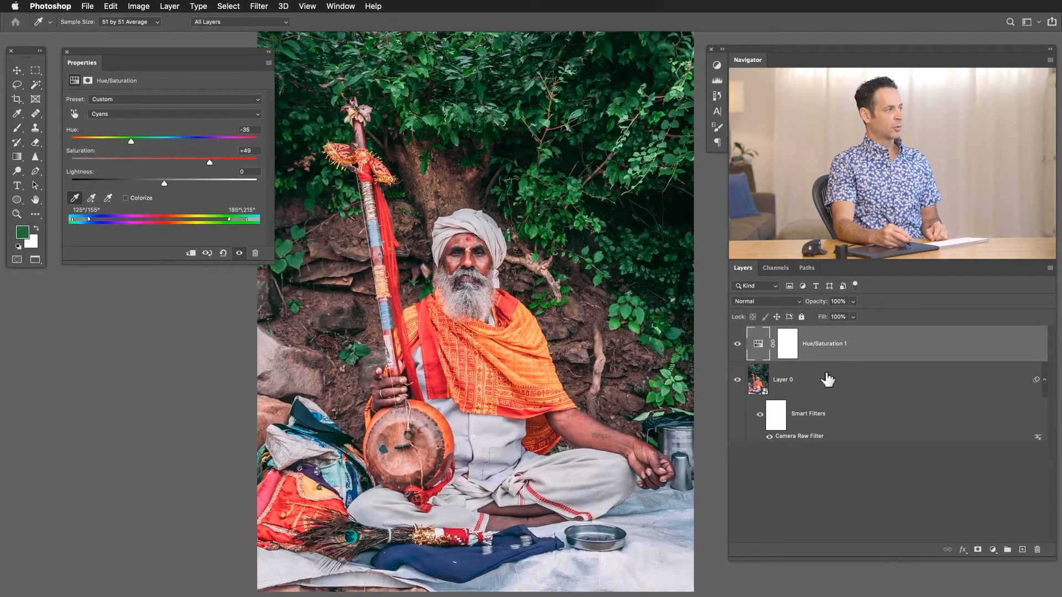
pyautogui.click(118, 113)
pyautogui.click(123, 100)
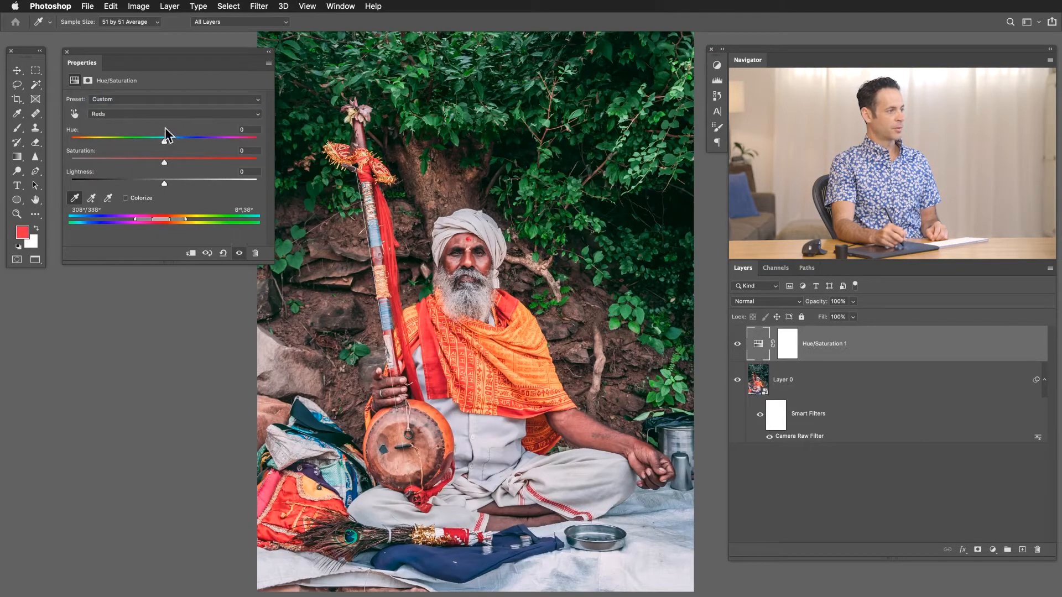
pyautogui.moveTo(173, 162); pyautogui.dragTo(160, 141)
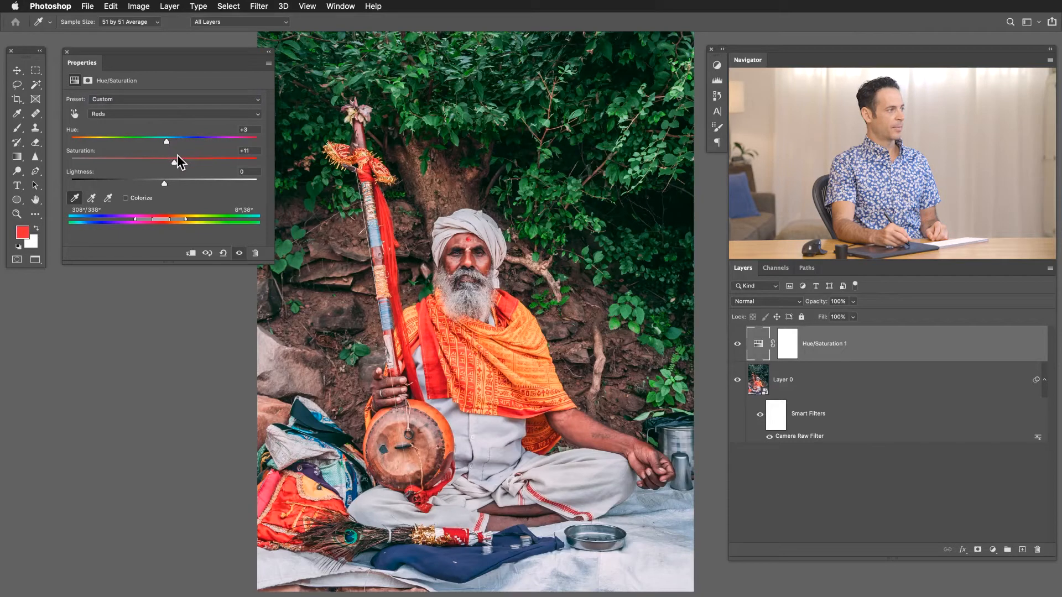
# Compare the reds and greens of the photo by repeatedly hiding and showing the Hue/Saturation layer.
pyautogui.click(737, 344)
pyautogui.click(736, 345)
pyautogui.click(737, 345)
pyautogui.click(737, 345)
pyautogui.click(737, 345)
pyautogui.click(736, 345)
pyautogui.click(736, 345)
pyautogui.click(737, 345)
pyautogui.click(737, 345)
pyautogui.click(736, 345)
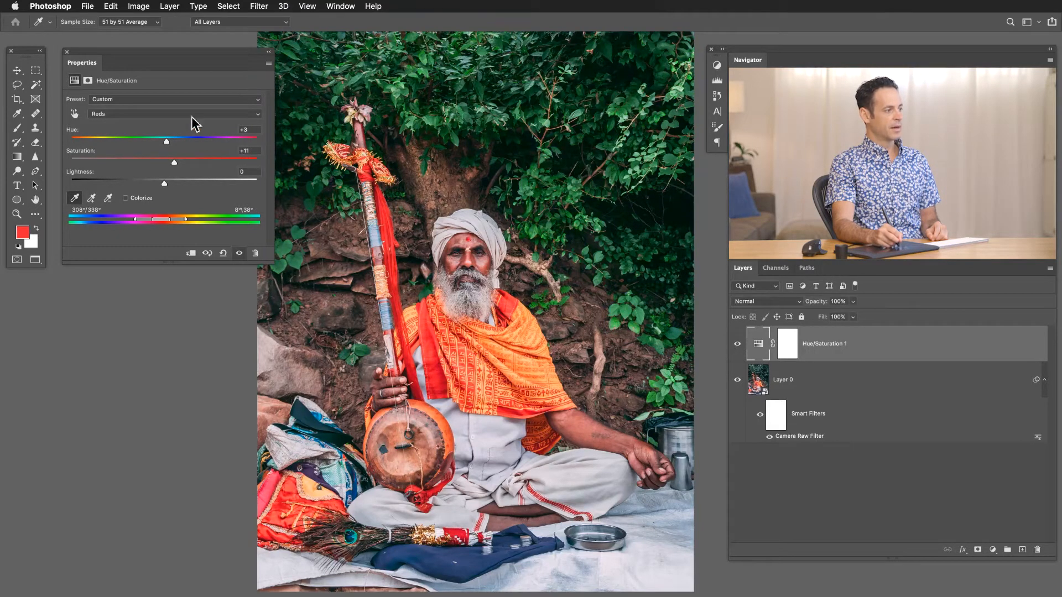
# Dock the adjustment's properties with the collapsed panels and compare the unobstructed photo with the Hue/Saturation layer off and on.
pyautogui.moveTo(71, 62); pyautogui.dragTo(717, 141)
pyautogui.moveTo(532, 356); pyautogui.dragTo(450, 350)
pyautogui.click(736, 345)
pyautogui.click(736, 346)
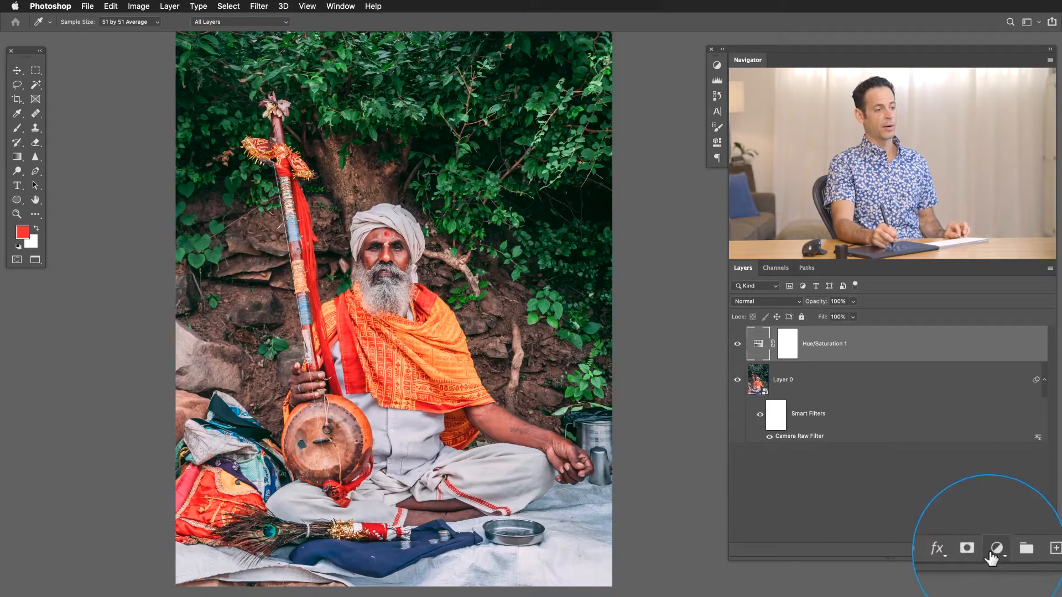
# Add a Selective Color adjustment layer above the Hue/Saturation layer and reset the foreground and background colours to their defaults.
pyautogui.click(992, 551)
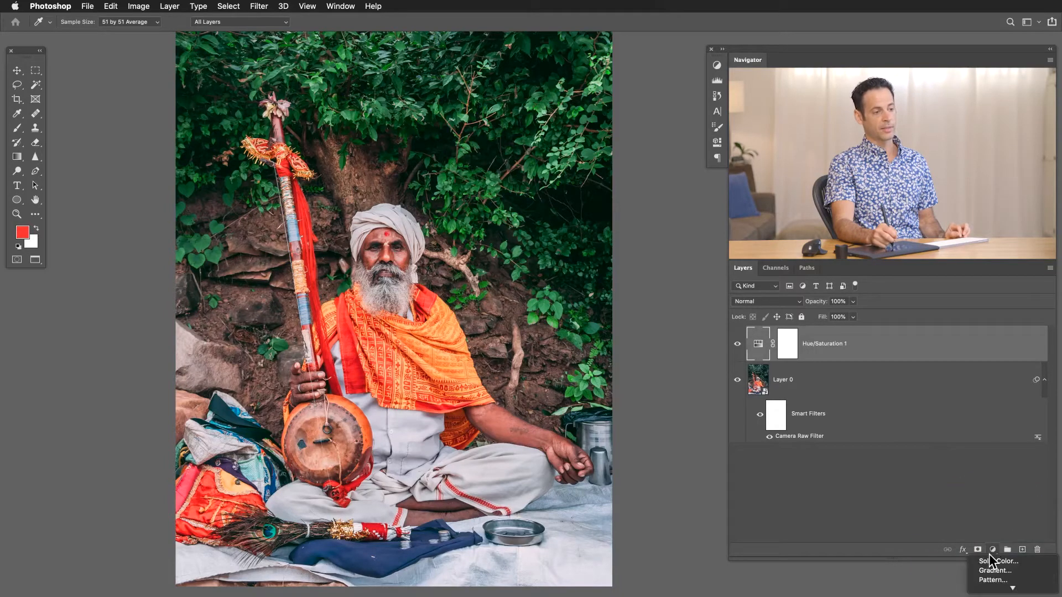
pyautogui.moveTo(997, 591)
pyautogui.click(1004, 587)
pyautogui.press('b')
pyautogui.press('d')
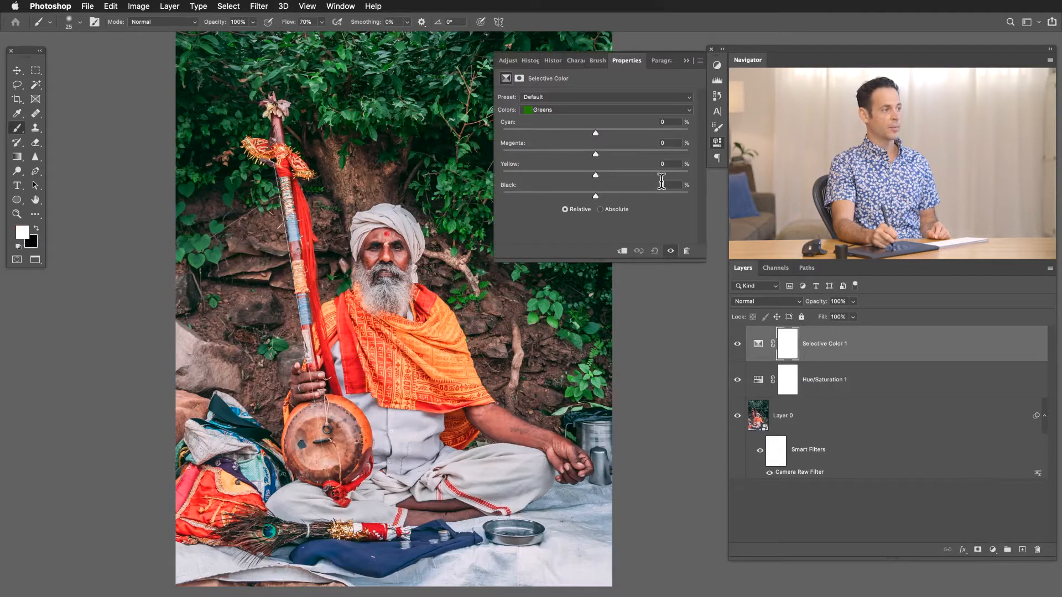
# Float the Selective Color properties beside the tools and collapse the remaining panel group.
pyautogui.moveTo(627, 61); pyautogui.dragTo(108, 58)
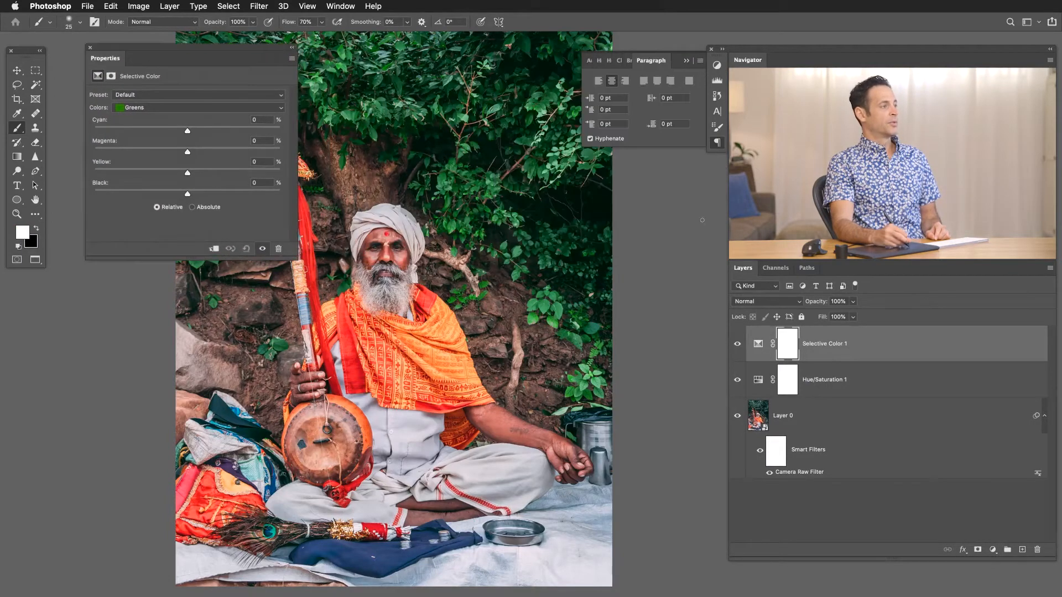
pyautogui.click(716, 143)
pyautogui.moveTo(155, 47); pyautogui.dragTo(127, 50)
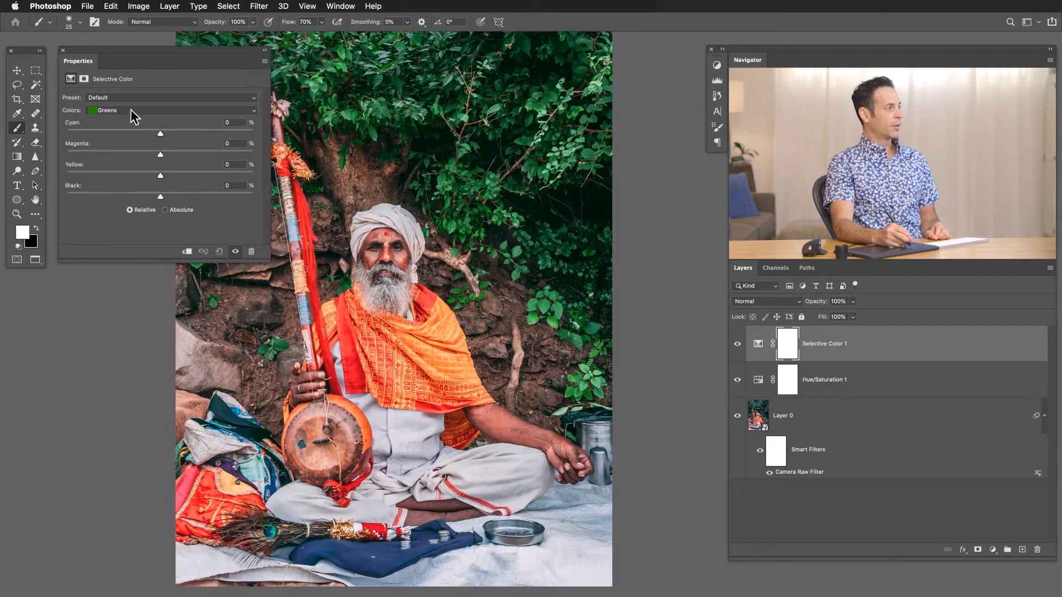
# Adjust the Reds in Selective Color to Cyan +15%, Magenta -7% and Yellow +18%, keeping Black at 0%.
pyautogui.moveTo(393, 261); pyautogui.dragTo(470, 256)
pyautogui.click(153, 110)
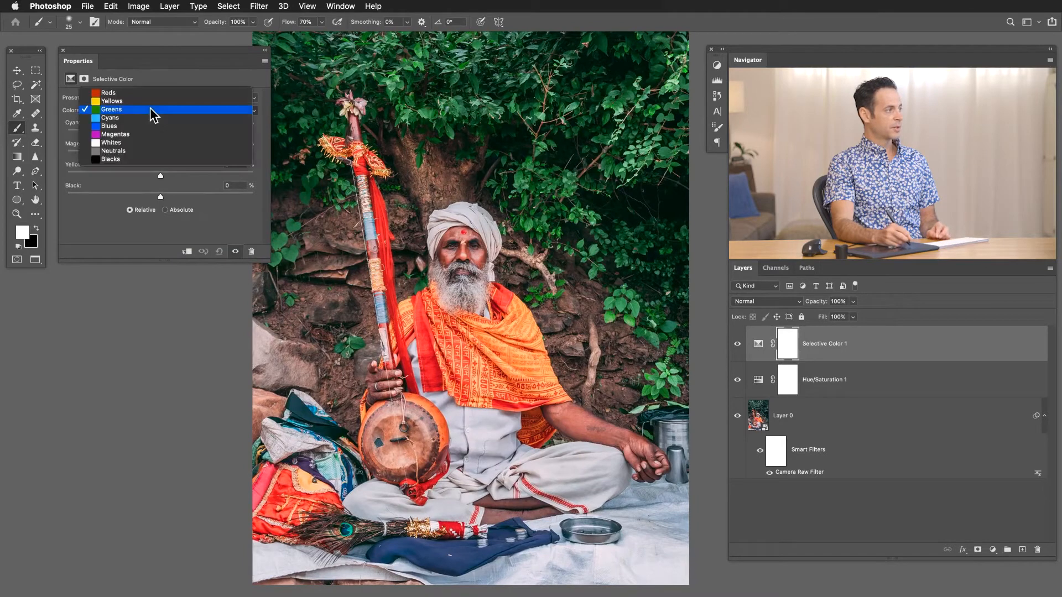
pyautogui.click(153, 93)
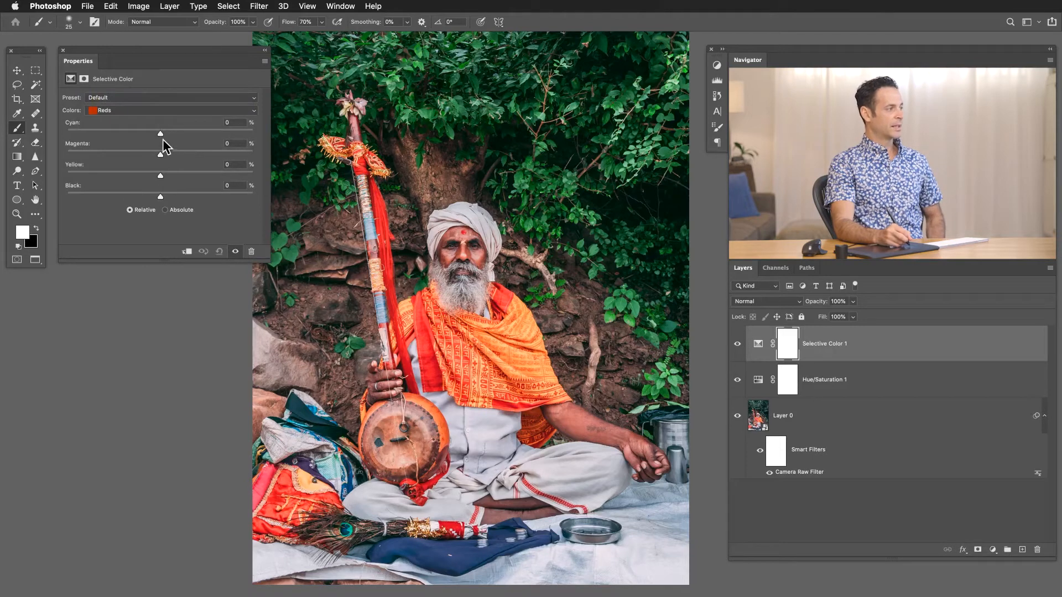
pyautogui.moveTo(160, 131)
pyautogui.mouseDown()
pyautogui.moveTo(177, 134)
pyautogui.moveTo(131, 130)
pyautogui.moveTo(141, 134)
pyautogui.mouseUp()
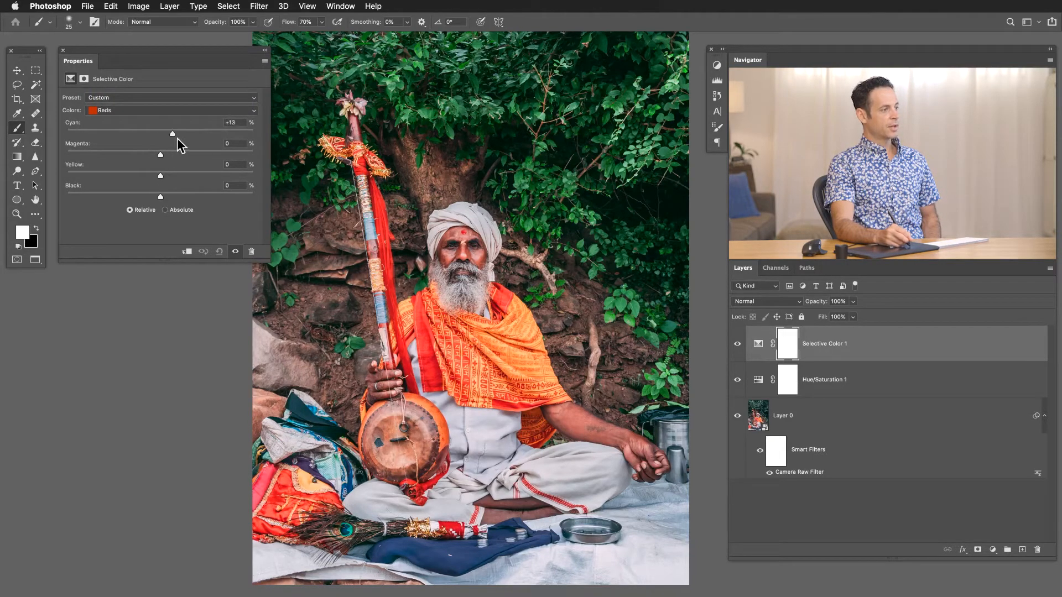
pyautogui.moveTo(175, 138); pyautogui.dragTo(186, 173)
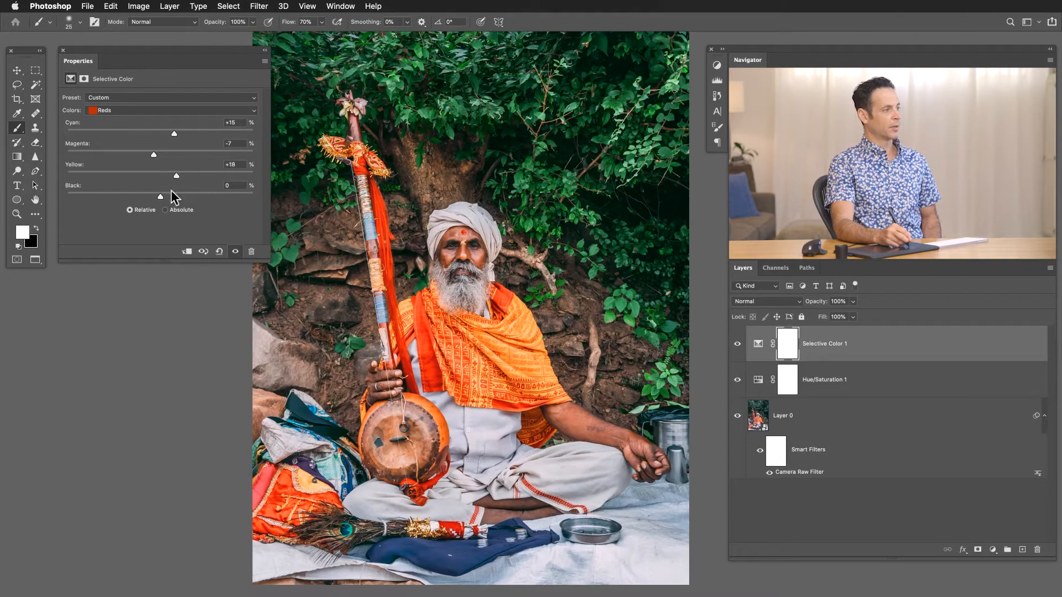
pyautogui.moveTo(160, 196)
pyautogui.mouseDown()
pyautogui.moveTo(71, 191)
pyautogui.moveTo(171, 190)
pyautogui.moveTo(149, 197)
pyautogui.moveTo(160, 197)
pyautogui.mouseUp()
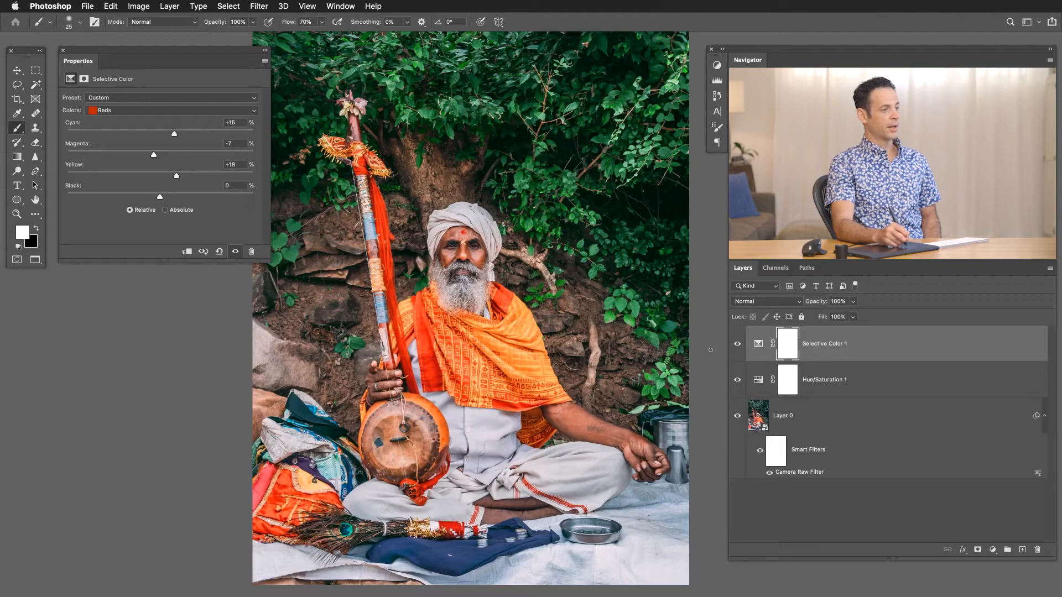
# Compare the red clothing by repeatedly hiding and showing the Selective Color layer.
pyautogui.click(737, 343)
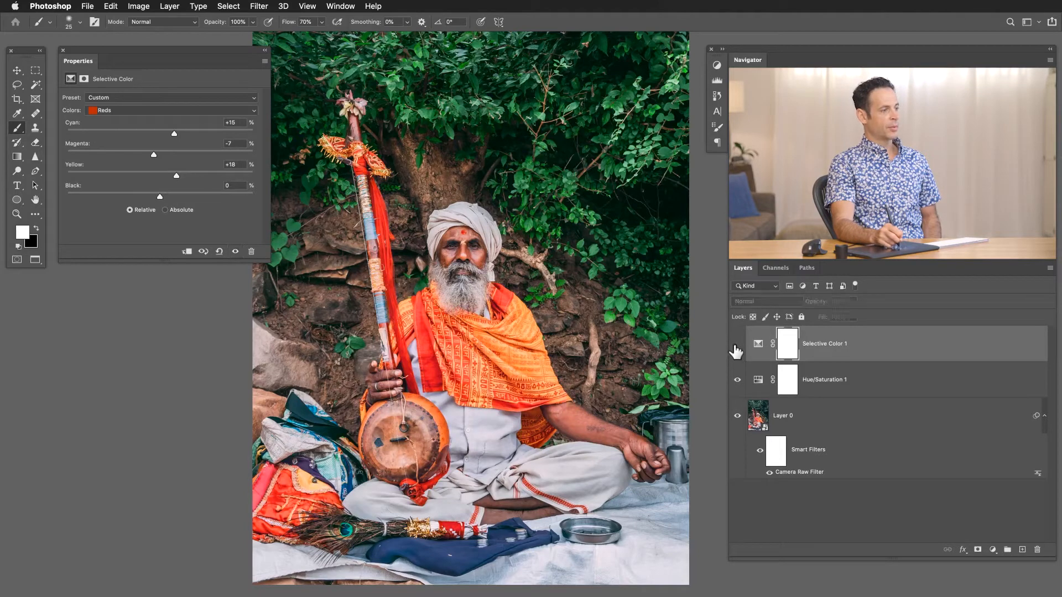
pyautogui.click(736, 344)
pyautogui.click(736, 345)
pyautogui.click(735, 345)
pyautogui.click(735, 349)
pyautogui.click(735, 350)
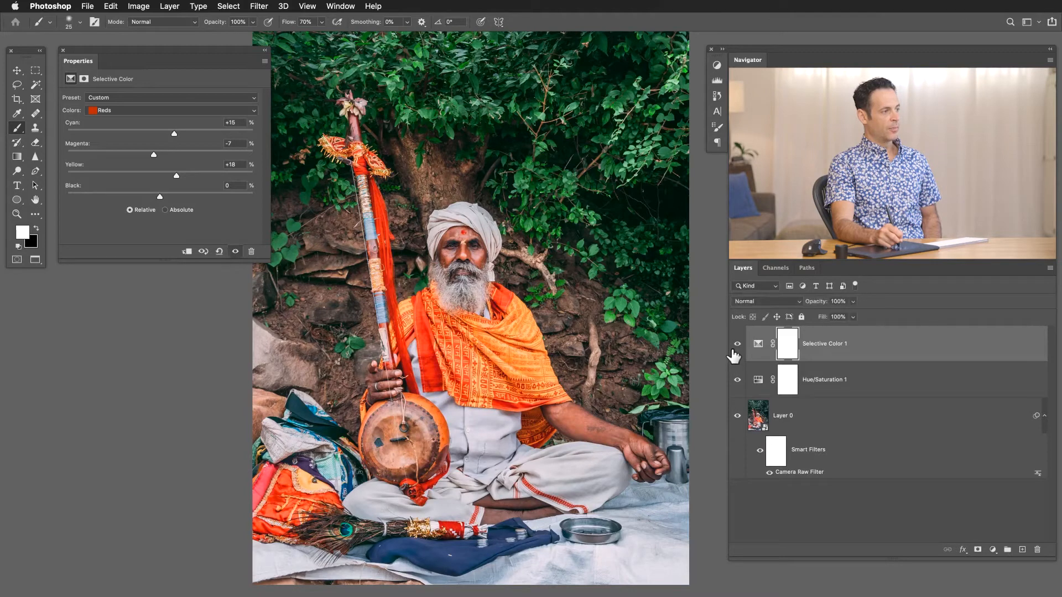
pyautogui.click(732, 349)
pyautogui.click(732, 348)
pyautogui.click(733, 348)
pyautogui.click(734, 348)
pyautogui.click(734, 349)
pyautogui.click(734, 349)
pyautogui.click(735, 349)
pyautogui.click(734, 349)
pyautogui.click(734, 349)
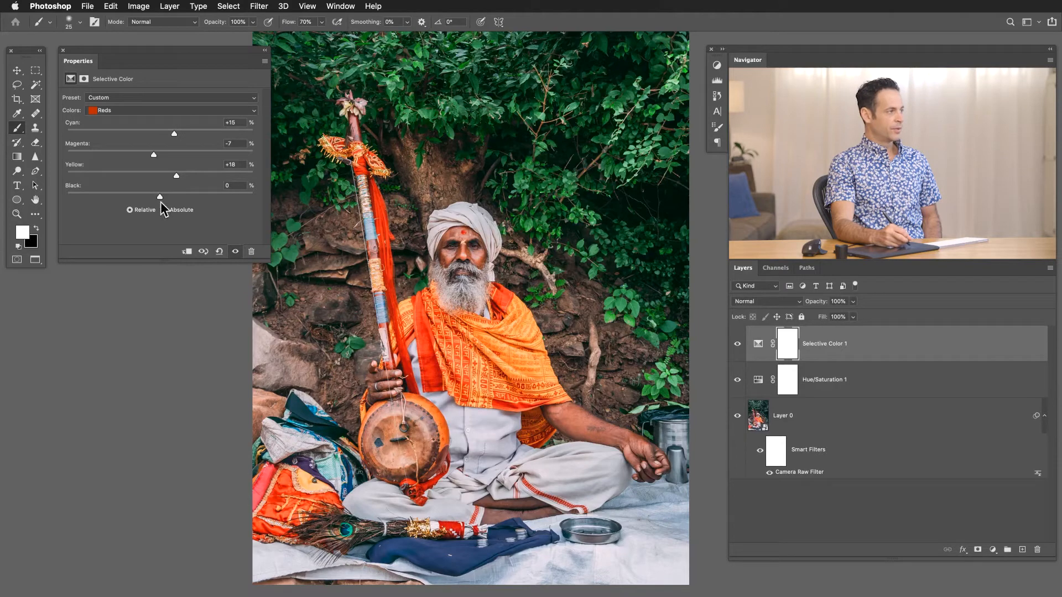
# Adjust the Blues in Selective Color to Cyan +42%, Magenta +51% and Yellow -30%.
pyautogui.click(131, 111)
pyautogui.click(130, 142)
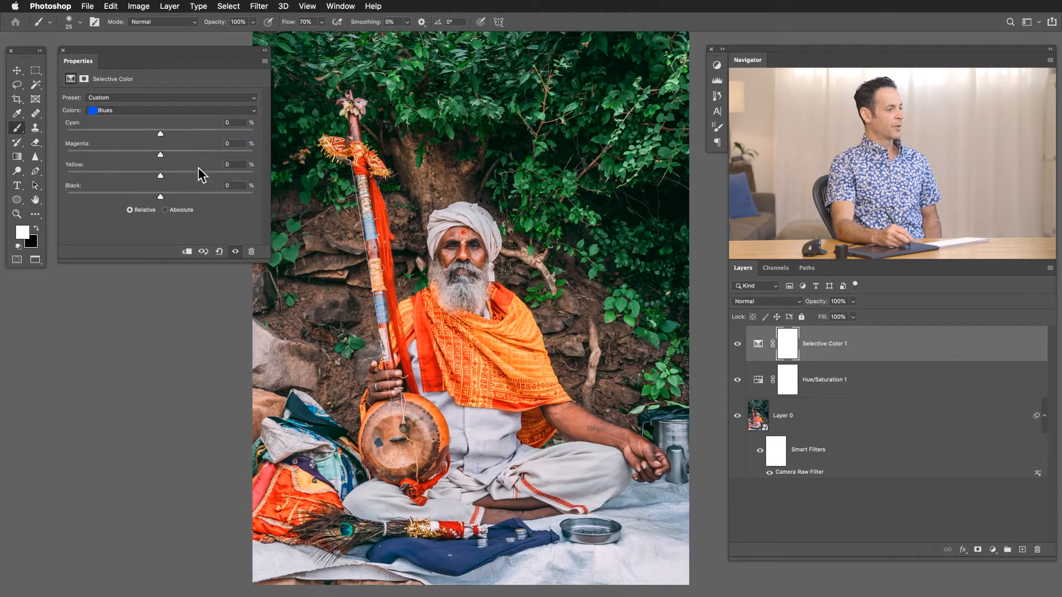
pyautogui.moveTo(161, 134); pyautogui.dragTo(208, 150)
pyautogui.moveTo(160, 176); pyautogui.dragTo(132, 175)
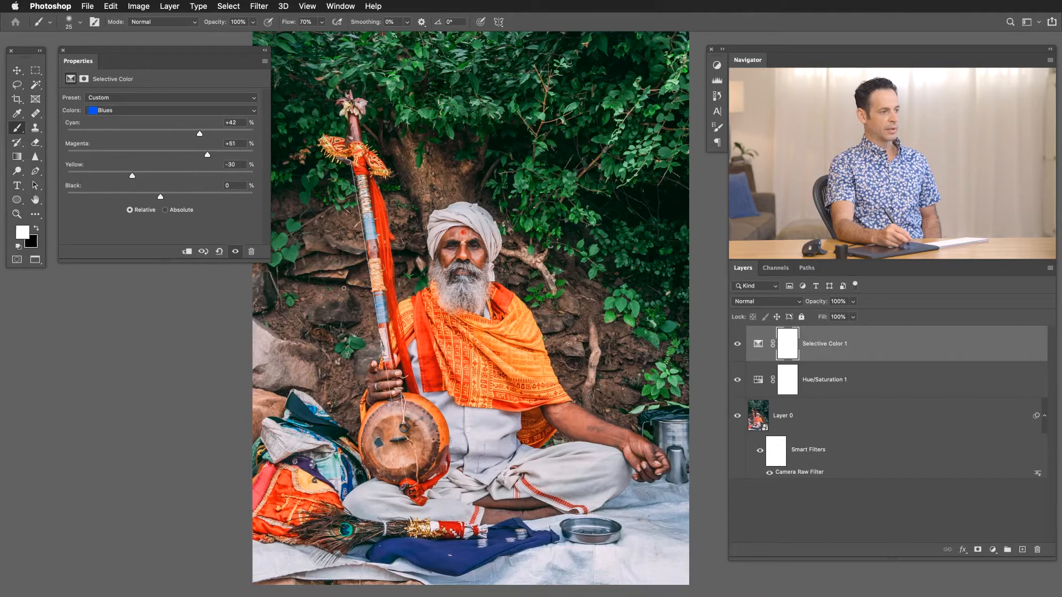
# Compare the blue cloth in the foreground with the Selective Color layer off and on.
pyautogui.click(737, 344)
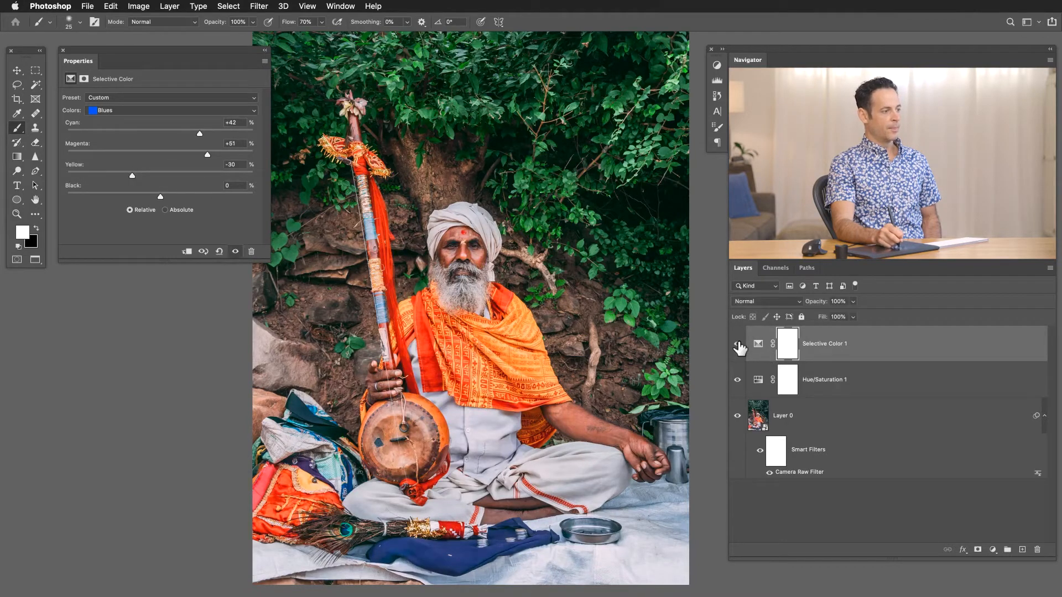
pyautogui.click(738, 344)
pyautogui.click(739, 345)
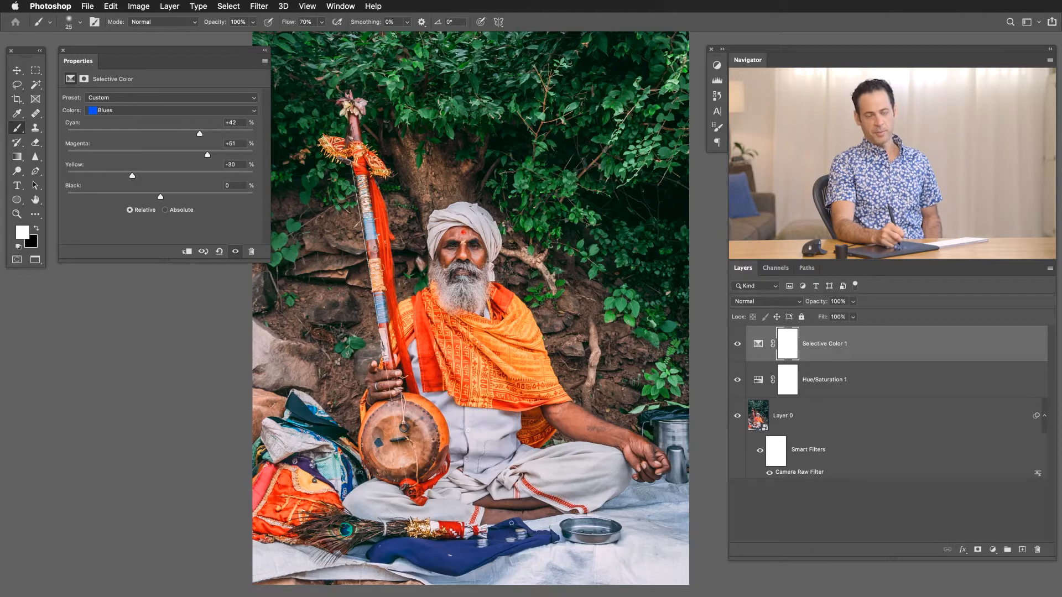
# Adjust the Greens in Selective Color to Cyan -21%, Magenta -27% and Yellow +73%, keeping Black at 0%.
pyautogui.click(131, 110)
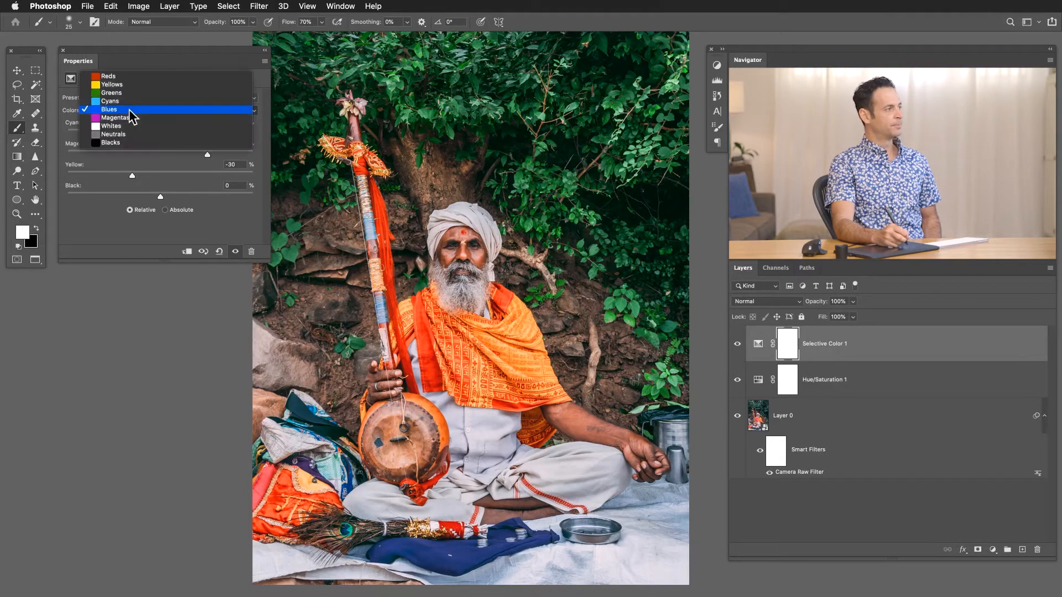
pyautogui.click(127, 93)
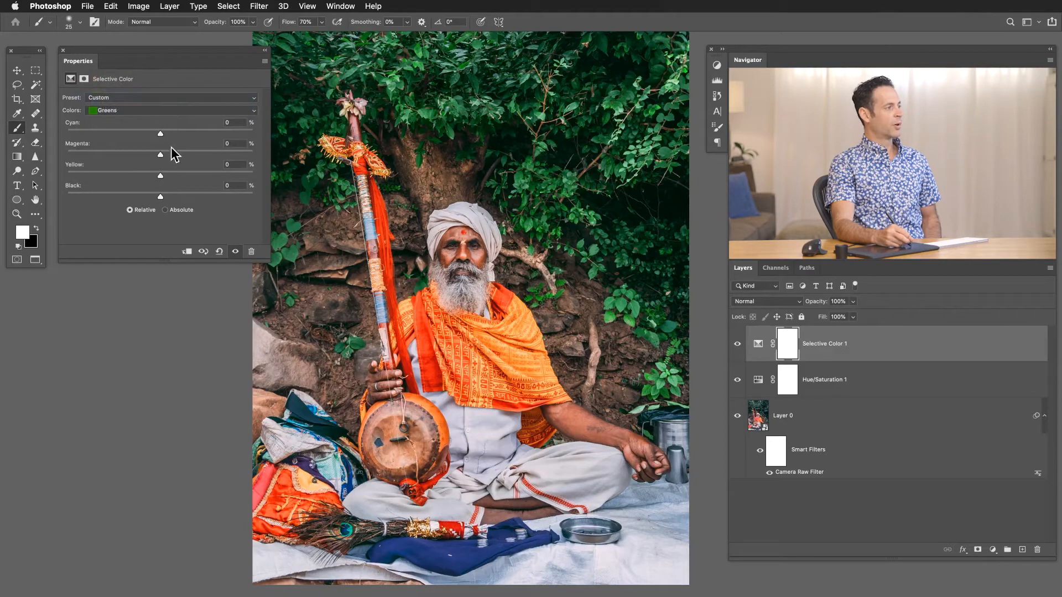
pyautogui.moveTo(160, 133); pyautogui.dragTo(135, 157)
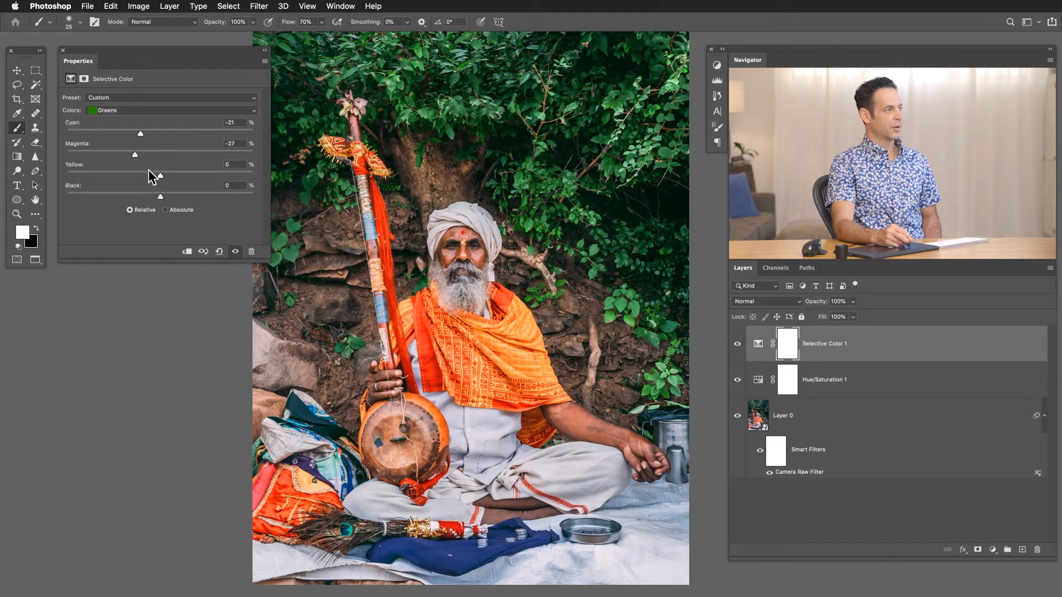
pyautogui.moveTo(198, 174); pyautogui.dragTo(229, 173)
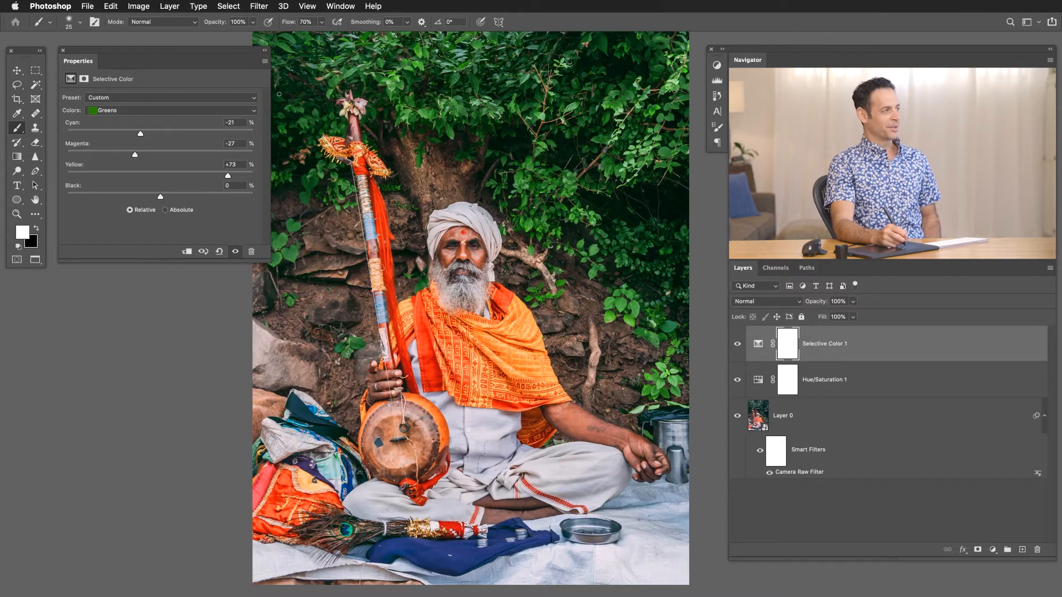
pyautogui.click(263, 50)
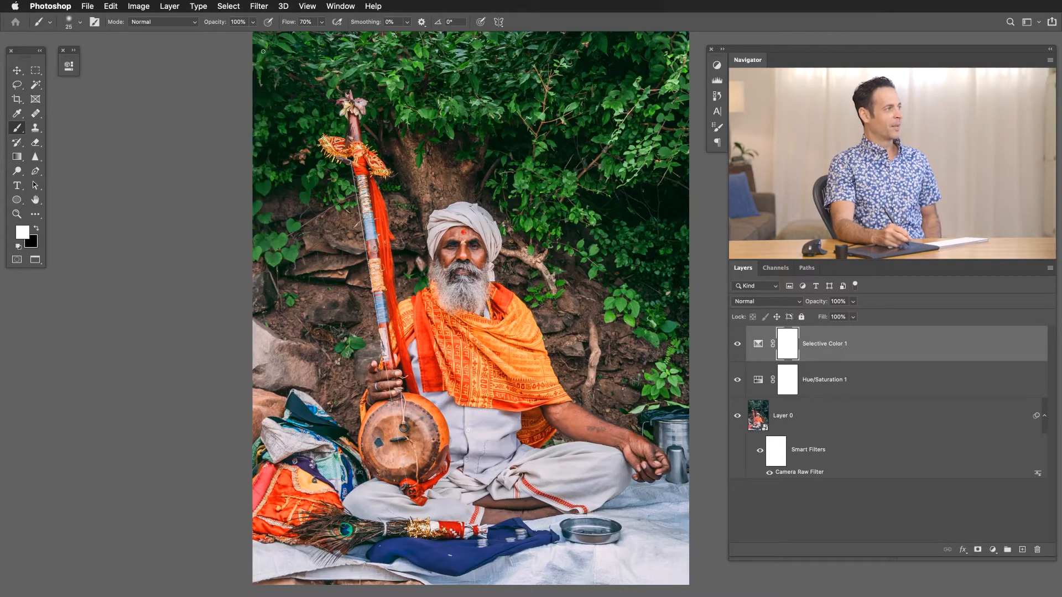
# Compare the green foliage by repeatedly hiding and showing the Selective Color layer.
pyautogui.click(736, 352)
pyautogui.click(736, 352)
pyautogui.click(736, 352)
pyautogui.click(736, 353)
pyautogui.click(735, 352)
pyautogui.click(736, 351)
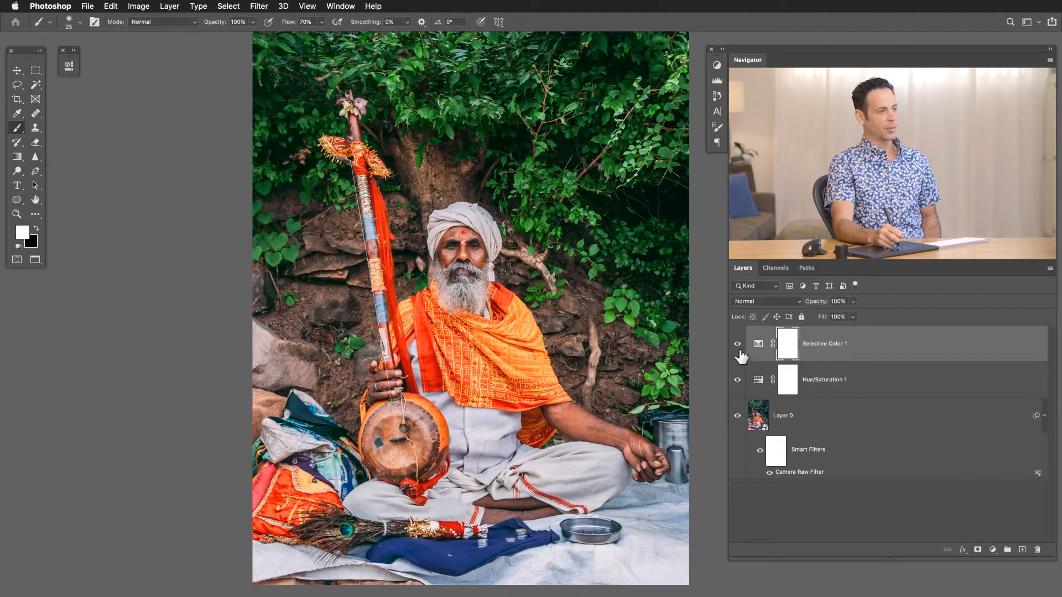
# Review the edit stage by stage, from the unfiltered photo through the smart filter, Hue/Saturation and Selective Color layers.
pyautogui.click(737, 379)
pyautogui.click(758, 450)
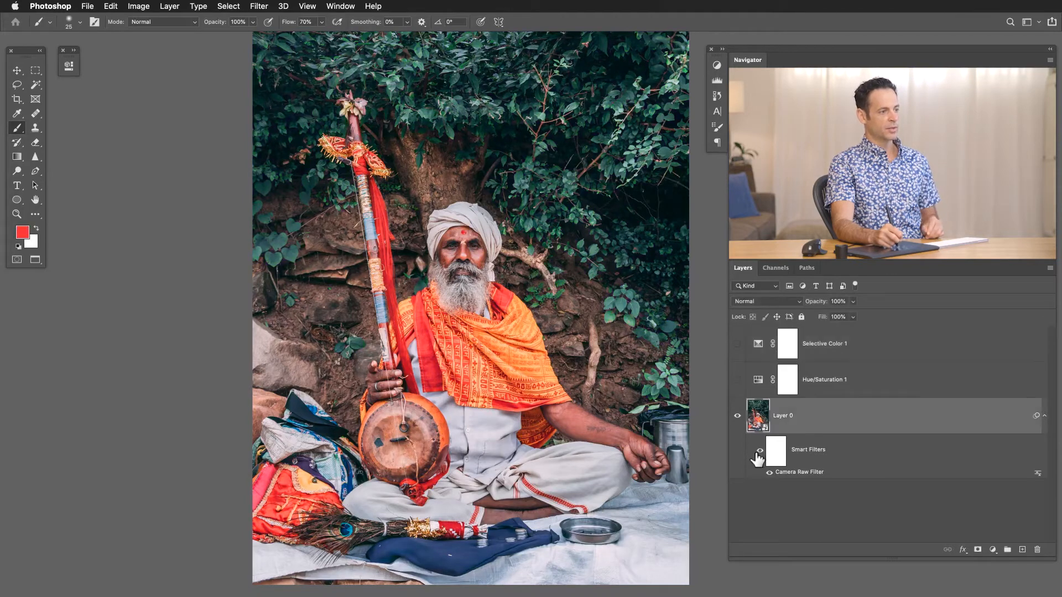
pyautogui.click(760, 452)
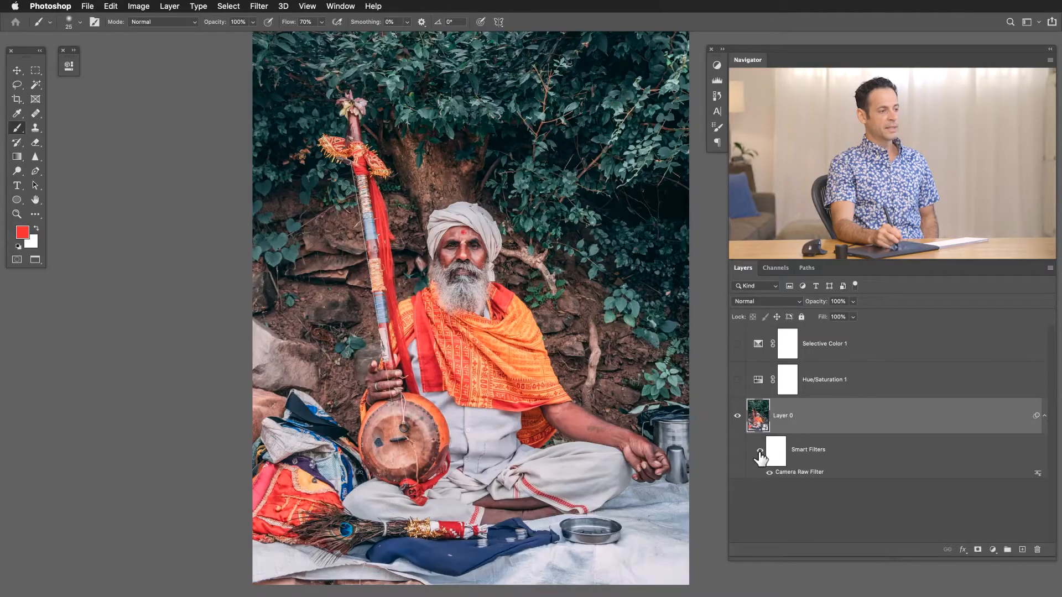
pyautogui.click(759, 452)
pyautogui.click(760, 451)
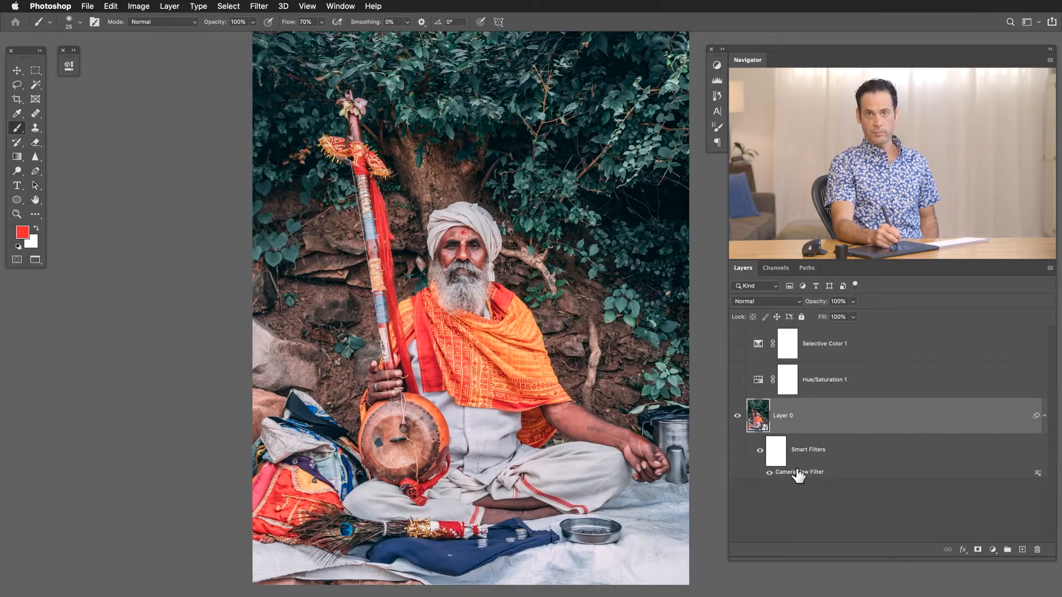
pyautogui.click(737, 380)
pyautogui.click(738, 381)
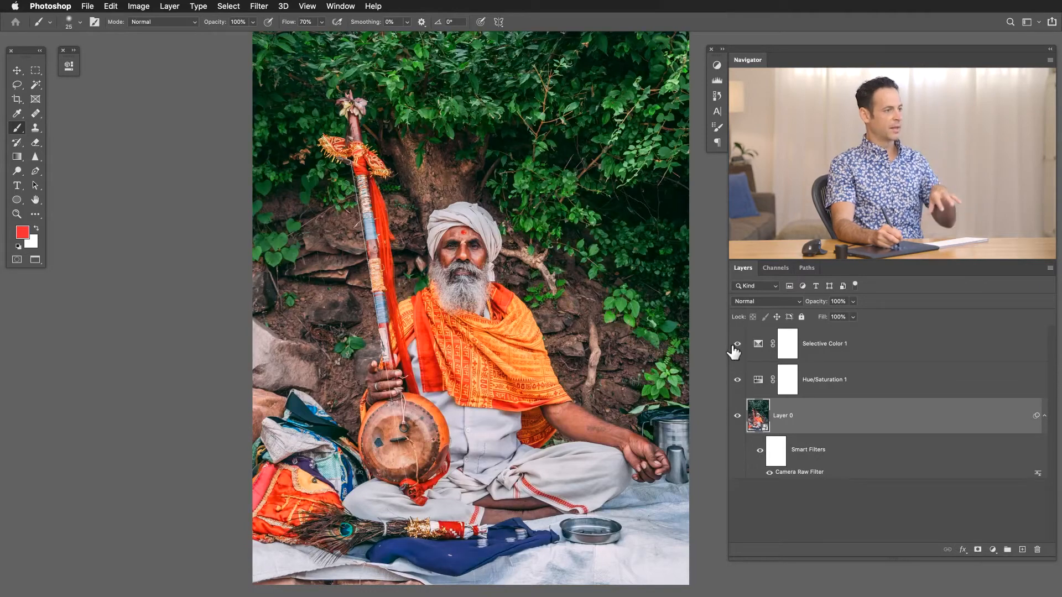
pyautogui.click(736, 345)
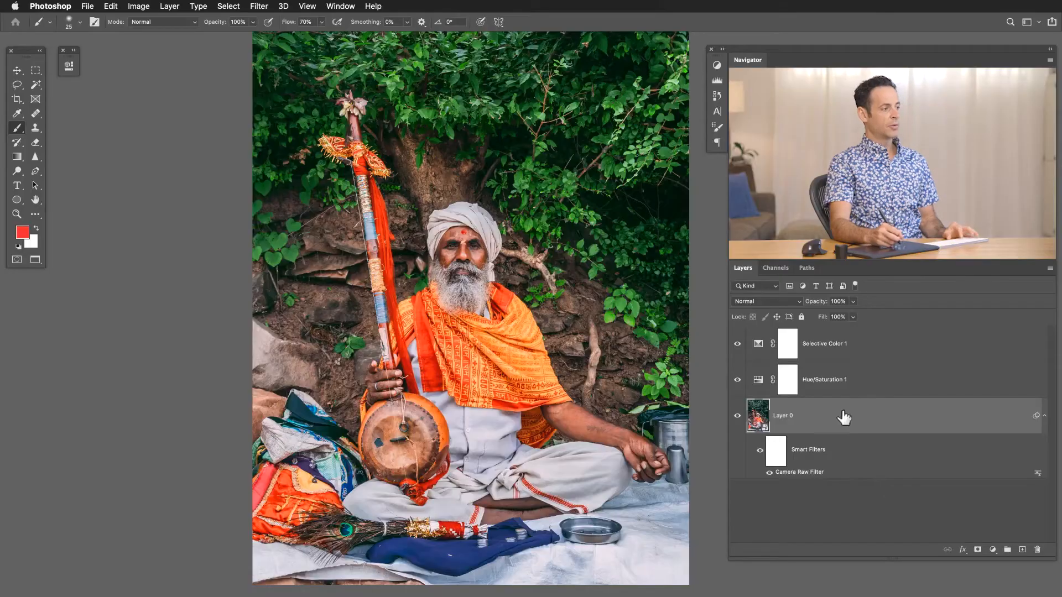
# Add a blank layer above the Selective Color layer and choose a saturated blue as the foreground colour.
pyautogui.click(855, 345)
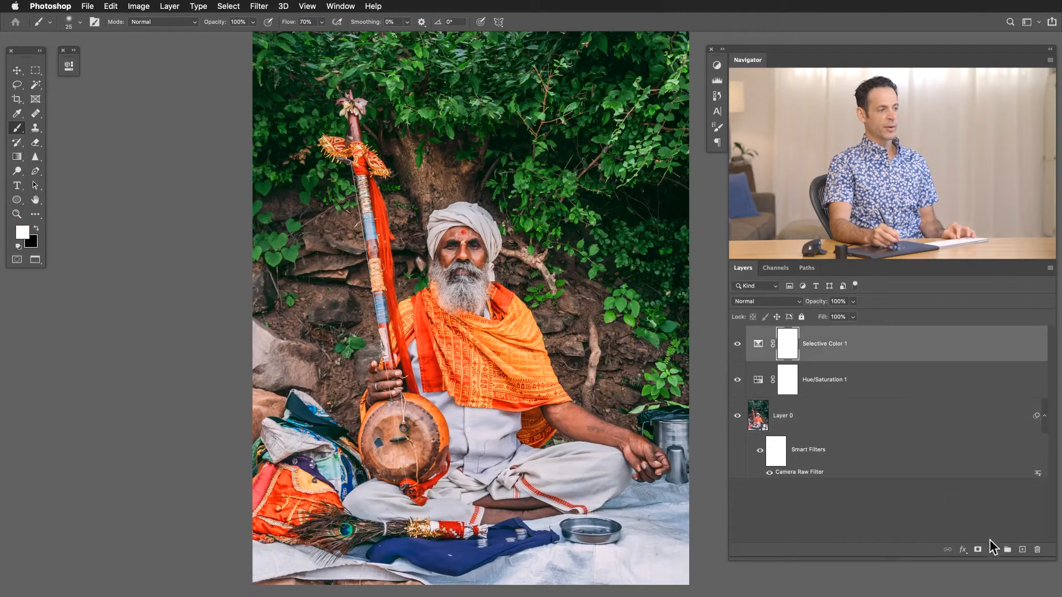
pyautogui.click(1022, 550)
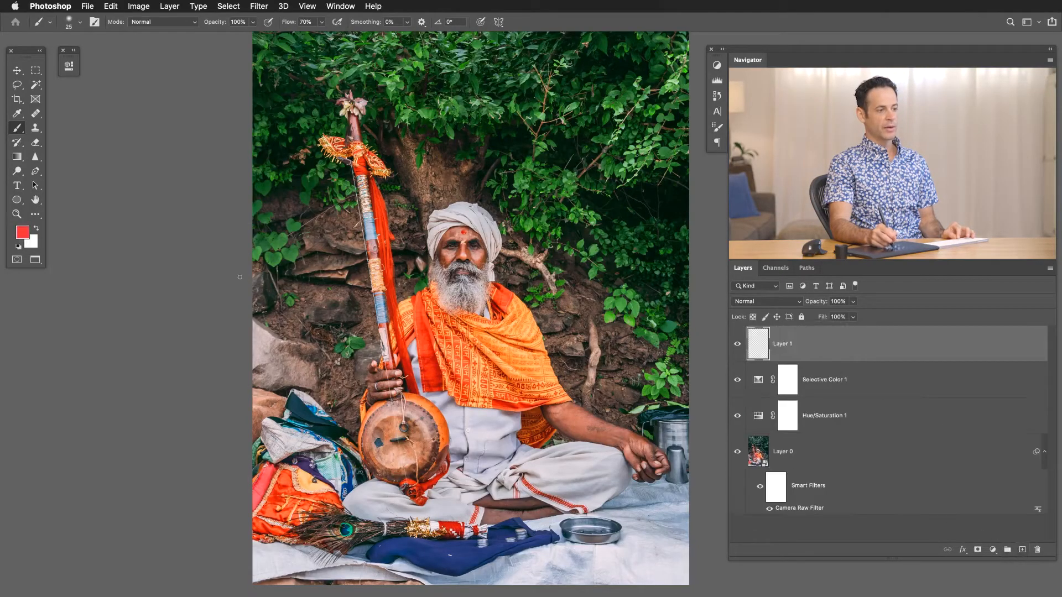
pyautogui.click(22, 232)
pyautogui.click(606, 384)
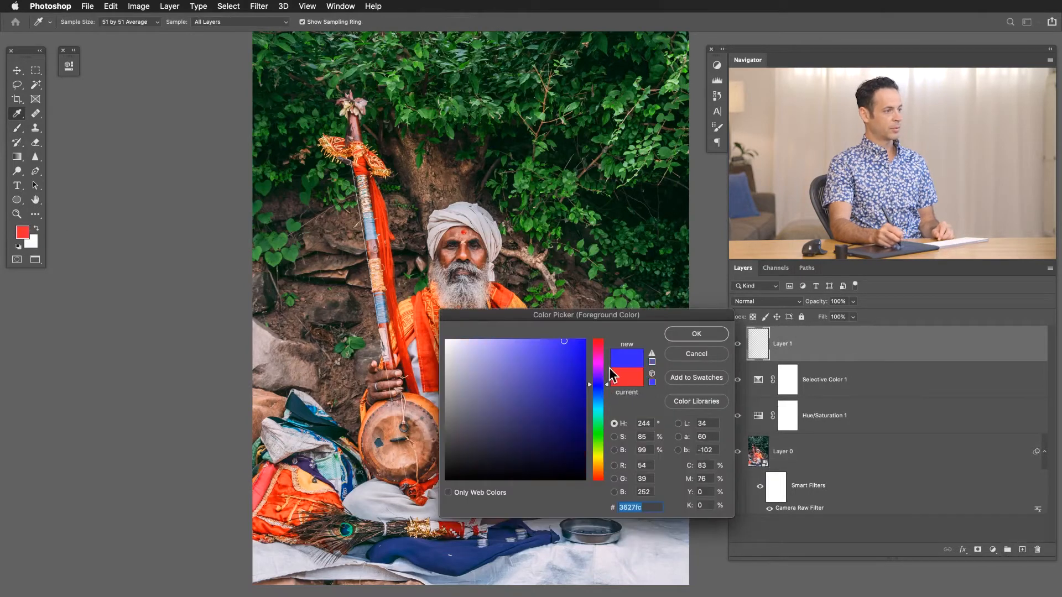
pyautogui.click(696, 333)
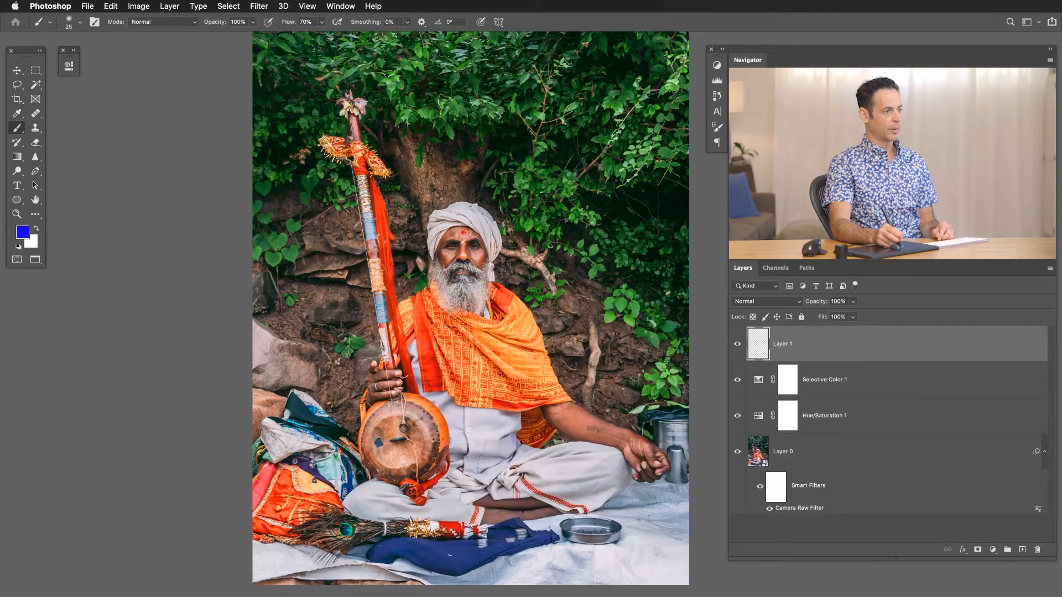
# Paint solid blue with the Brush tool over the red cloth hanging below the round instrument.
pyautogui.moveTo(430, 324); pyautogui.dragTo(483, 289)
pyautogui.moveTo(442, 392); pyautogui.dragTo(429, 125)
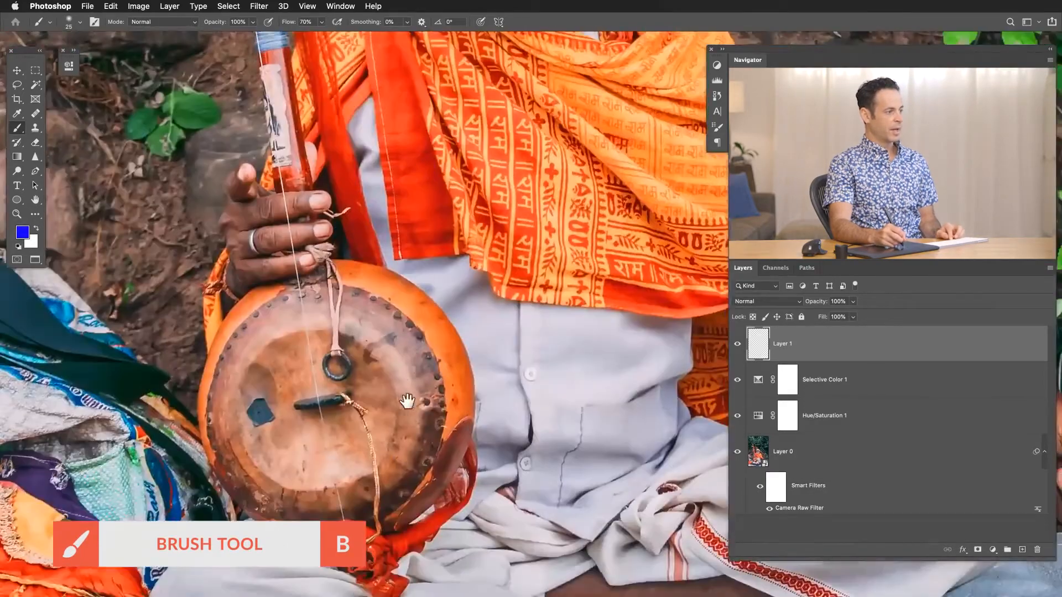
pyautogui.moveTo(404, 399); pyautogui.dragTo(407, 271)
pyautogui.click(380, 418)
pyautogui.moveTo(412, 387)
pyautogui.mouseDown()
pyautogui.moveTo(433, 361)
pyautogui.moveTo(408, 360)
pyautogui.moveTo(412, 348)
pyautogui.moveTo(480, 331)
pyautogui.moveTo(538, 297)
pyautogui.moveTo(459, 362)
pyautogui.moveTo(470, 347)
pyautogui.moveTo(471, 368)
pyautogui.moveTo(457, 377)
pyautogui.moveTo(437, 378)
pyautogui.moveTo(457, 370)
pyautogui.moveTo(441, 375)
pyautogui.moveTo(436, 359)
pyautogui.moveTo(404, 376)
pyautogui.moveTo(421, 386)
pyautogui.moveTo(494, 347)
pyautogui.mouseUp()
pyautogui.moveTo(568, 269)
pyautogui.mouseDown()
pyautogui.moveTo(587, 216)
pyautogui.moveTo(554, 285)
pyautogui.moveTo(545, 290)
pyautogui.moveTo(554, 232)
pyautogui.moveTo(532, 266)
pyautogui.moveTo(545, 229)
pyautogui.moveTo(506, 280)
pyautogui.moveTo(532, 281)
pyautogui.moveTo(558, 249)
pyautogui.moveTo(572, 156)
pyautogui.moveTo(582, 206)
pyautogui.moveTo(572, 230)
pyautogui.mouseUp()
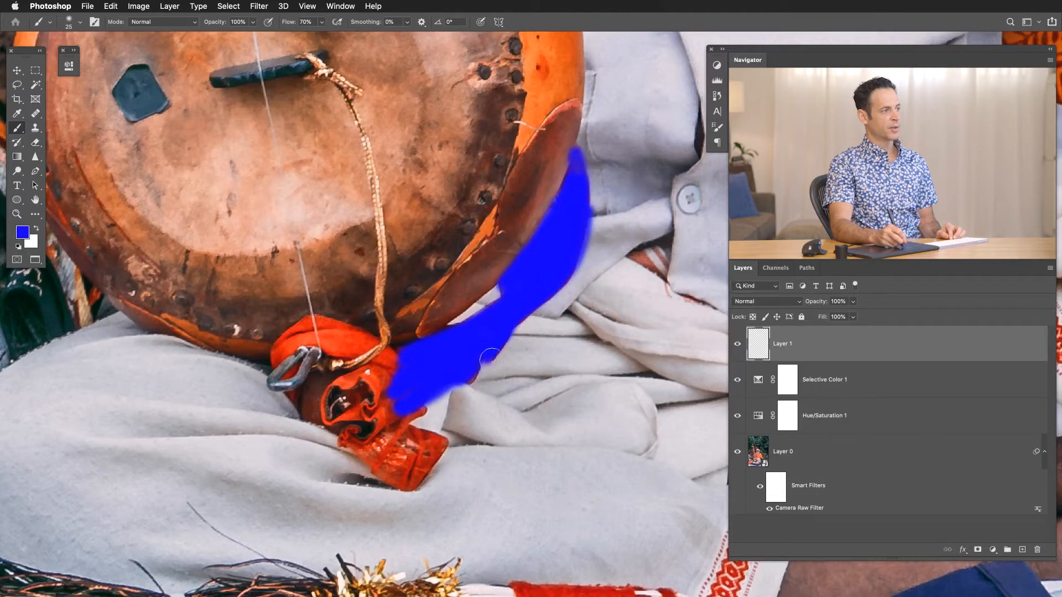
pyautogui.moveTo(400, 436)
pyautogui.mouseDown()
pyautogui.moveTo(385, 460)
pyautogui.moveTo(420, 439)
pyautogui.moveTo(442, 444)
pyautogui.moveTo(413, 482)
pyautogui.moveTo(419, 448)
pyautogui.moveTo(398, 475)
pyautogui.moveTo(441, 449)
pyautogui.moveTo(390, 469)
pyautogui.moveTo(397, 481)
pyautogui.moveTo(379, 475)
pyautogui.moveTo(343, 441)
pyautogui.moveTo(399, 437)
pyautogui.moveTo(416, 385)
pyautogui.moveTo(400, 366)
pyautogui.moveTo(382, 401)
pyautogui.moveTo(373, 389)
pyautogui.moveTo(398, 359)
pyautogui.moveTo(387, 357)
pyautogui.moveTo(326, 413)
pyautogui.moveTo(345, 383)
pyautogui.moveTo(333, 421)
pyautogui.moveTo(331, 400)
pyautogui.moveTo(369, 378)
pyautogui.mouseUp()
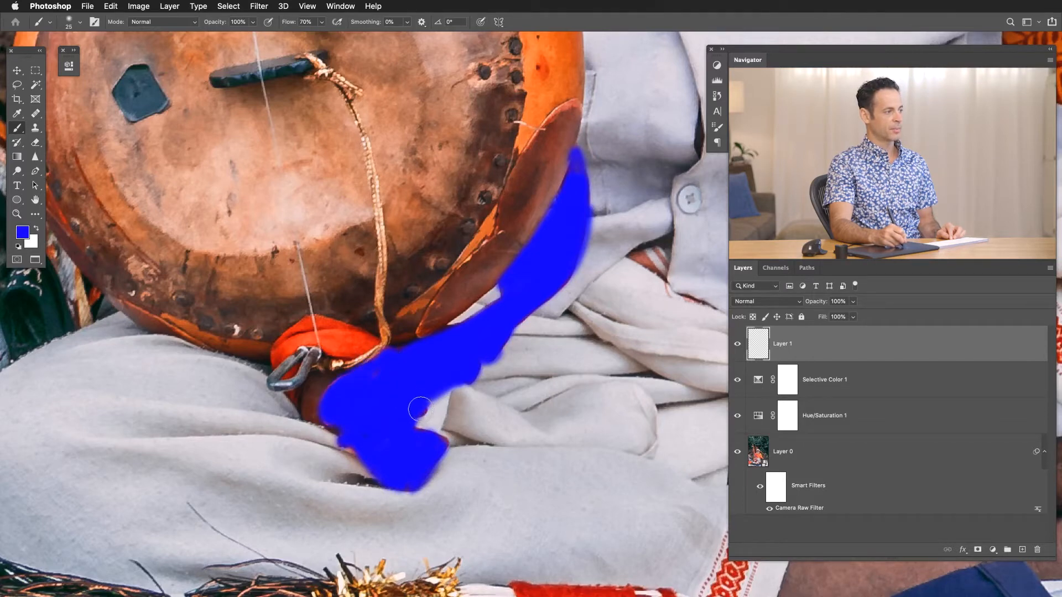
# Set the blue paint layer's blending mode to Color.
pyautogui.click(23, 237)
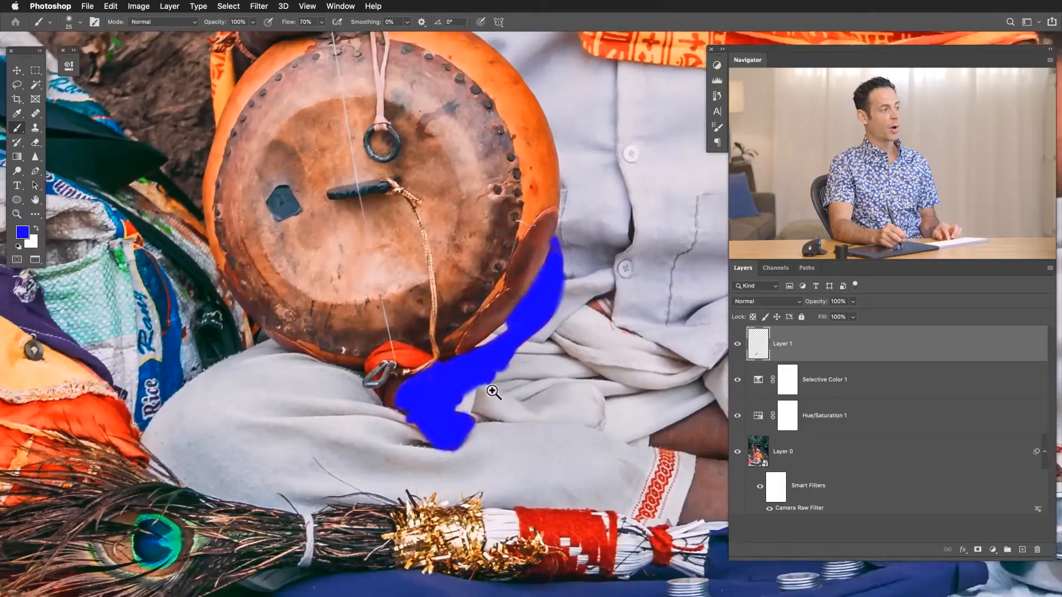
pyautogui.moveTo(490, 408); pyautogui.dragTo(452, 407)
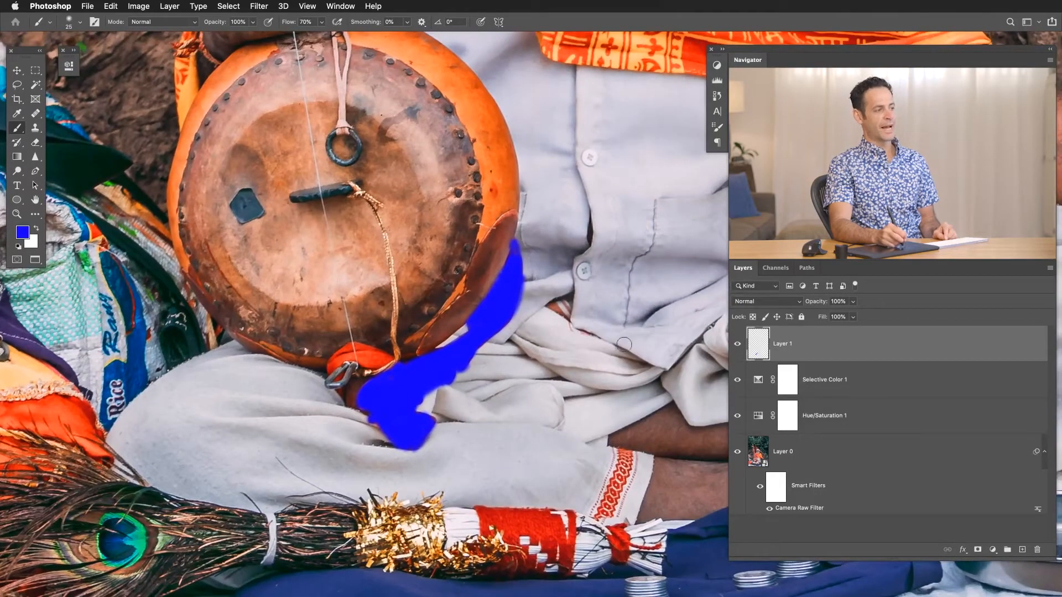
pyautogui.click(737, 301)
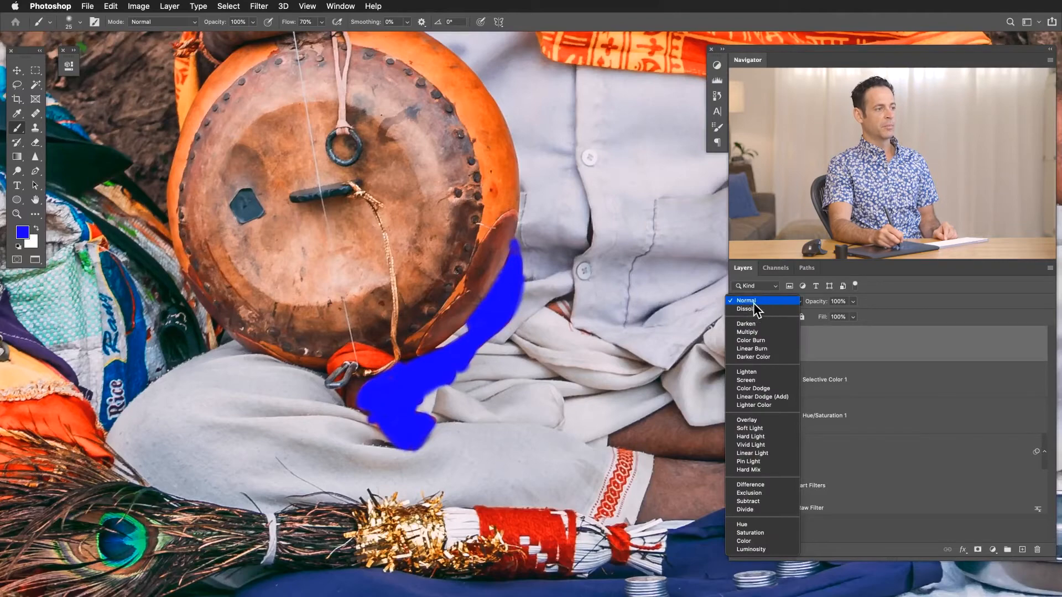
pyautogui.click(744, 542)
# Compare the recoloured cloth and its highlights and shadows with the blue paint layer hidden and shown.
pyautogui.click(738, 344)
pyautogui.click(738, 344)
pyautogui.click(737, 345)
pyautogui.click(738, 345)
pyautogui.click(737, 344)
pyautogui.click(737, 344)
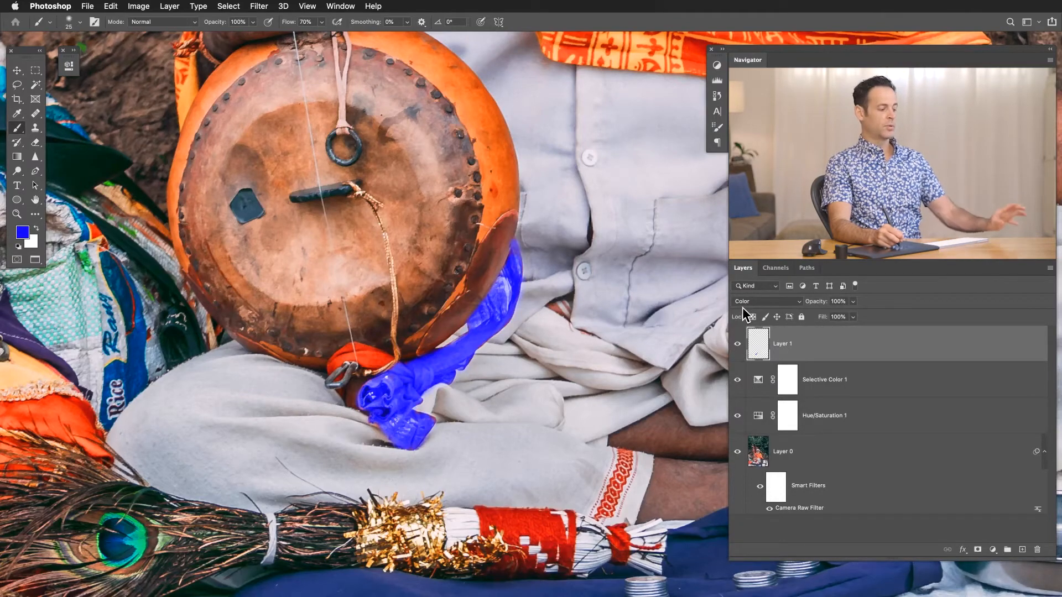
pyautogui.click(737, 344)
pyautogui.click(738, 344)
pyautogui.click(737, 344)
pyautogui.click(737, 344)
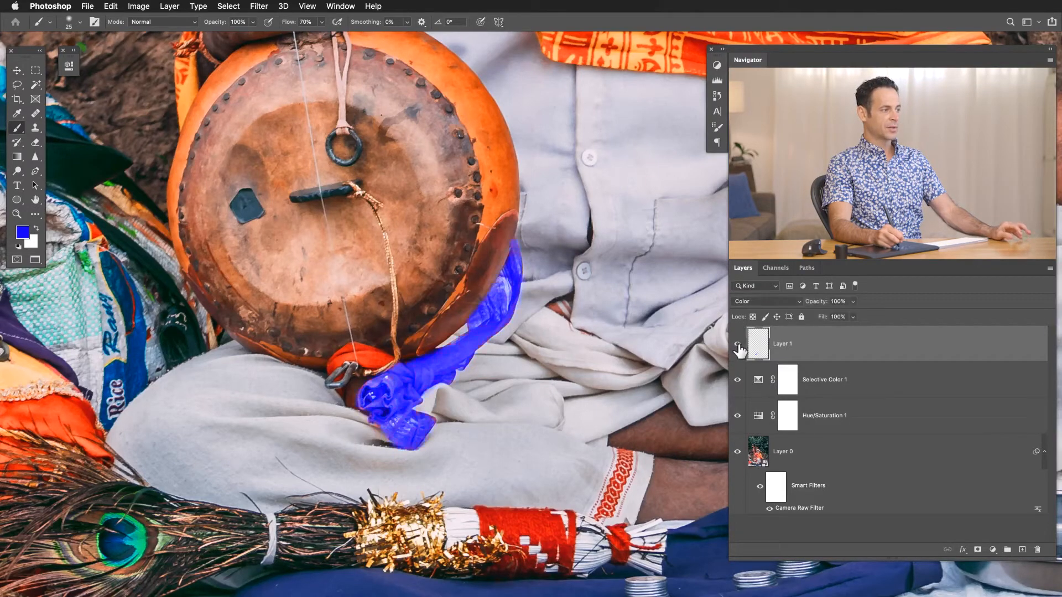
pyautogui.moveTo(411, 379); pyautogui.dragTo(475, 345)
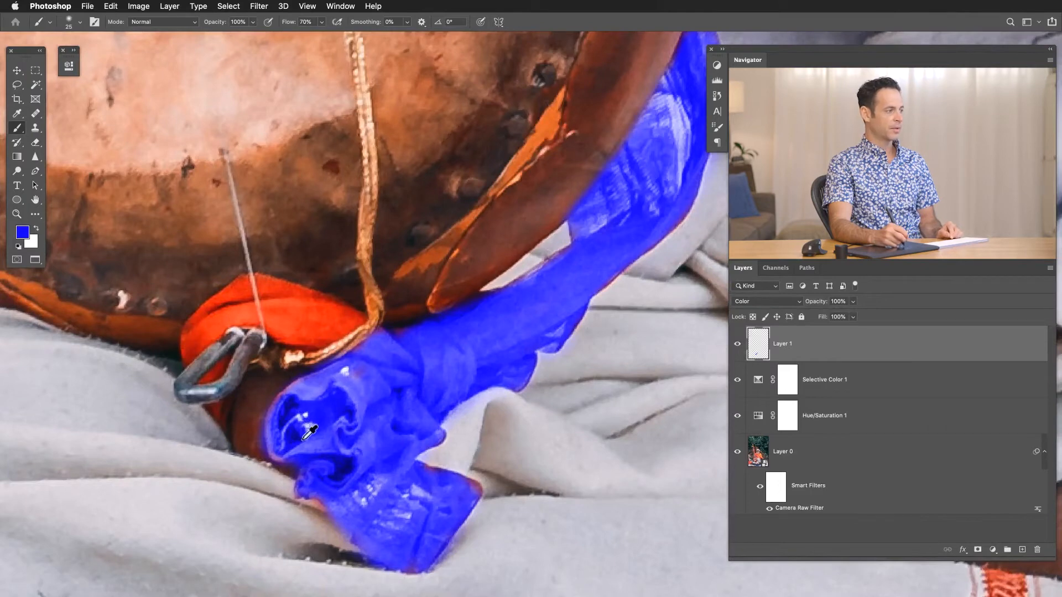
pyautogui.click(738, 345)
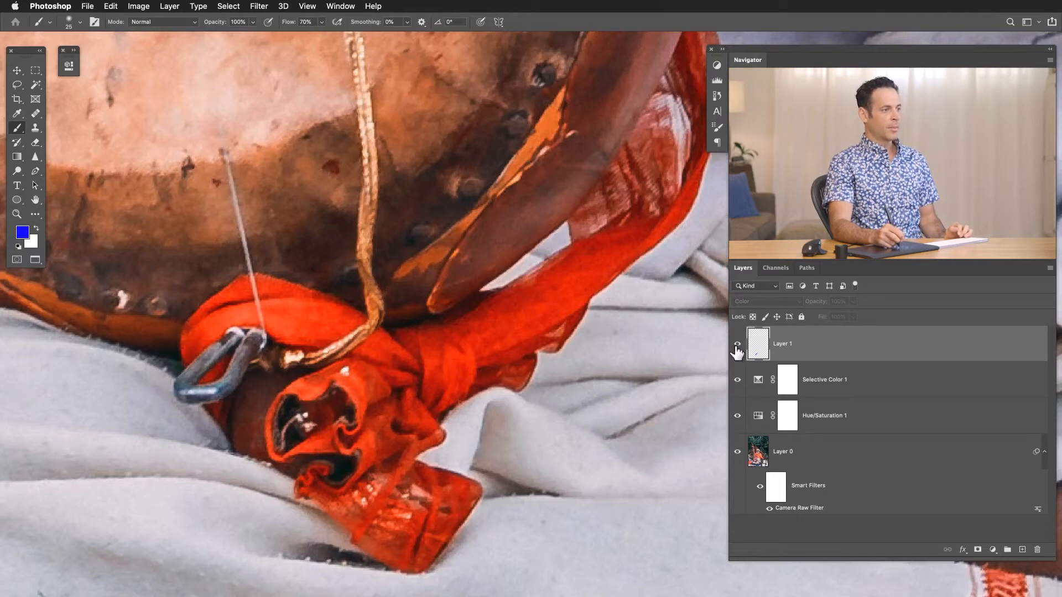
pyautogui.click(737, 345)
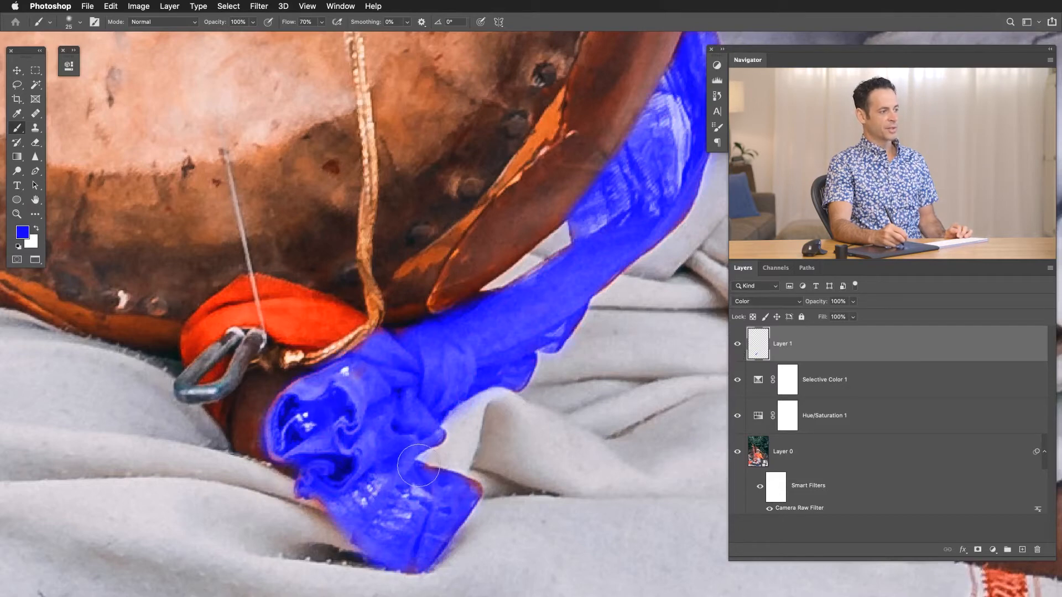
# Change the blue paint layer's blending mode to Hue and check the cloth within the wider picture.
pyautogui.click(745, 308)
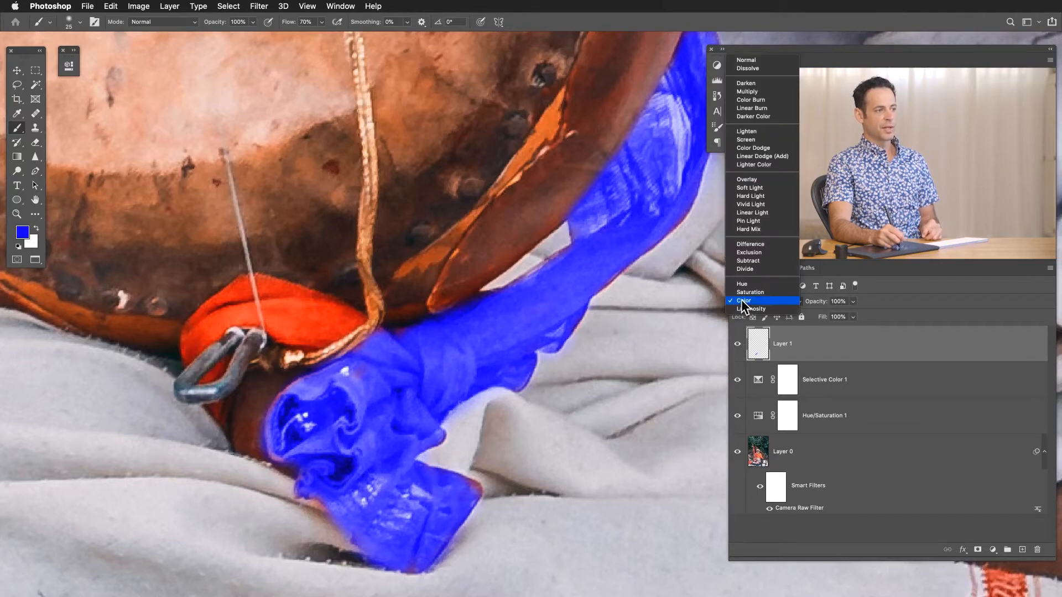
pyautogui.click(743, 284)
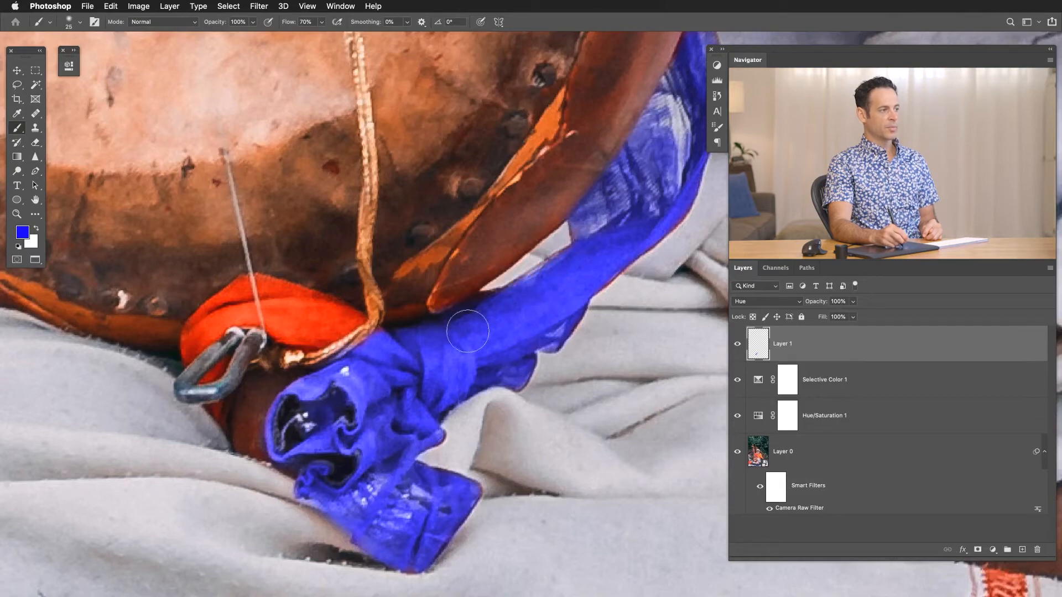
pyautogui.press('super+0')
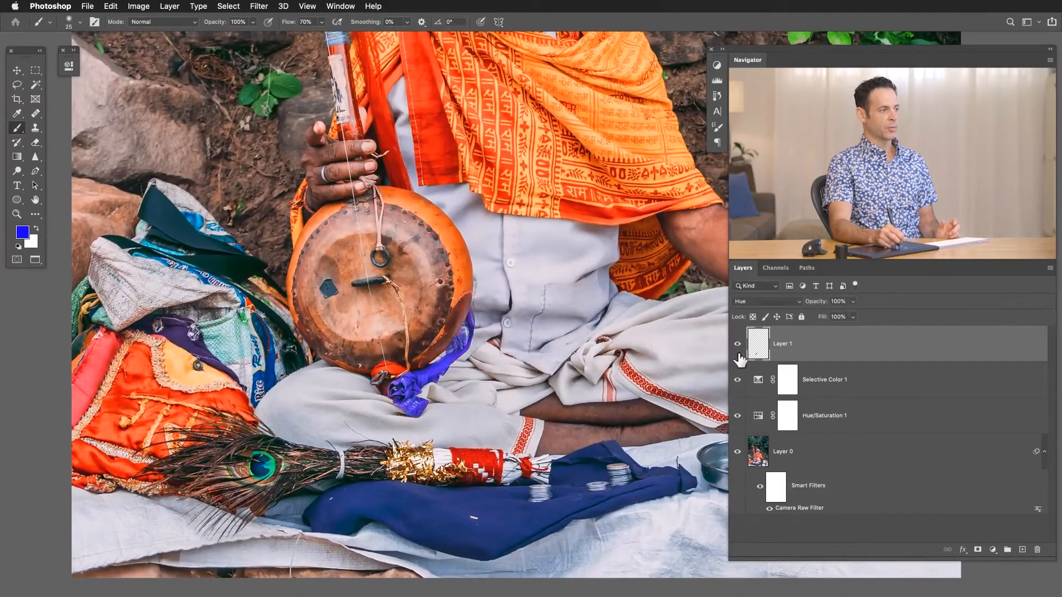
pyautogui.click(738, 347)
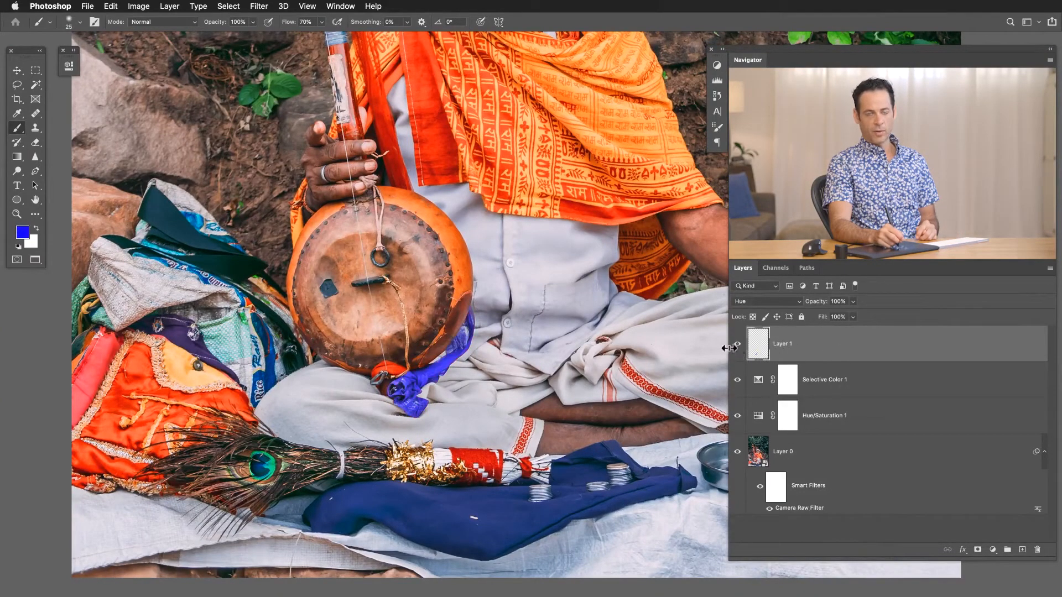
pyautogui.click(138, 6)
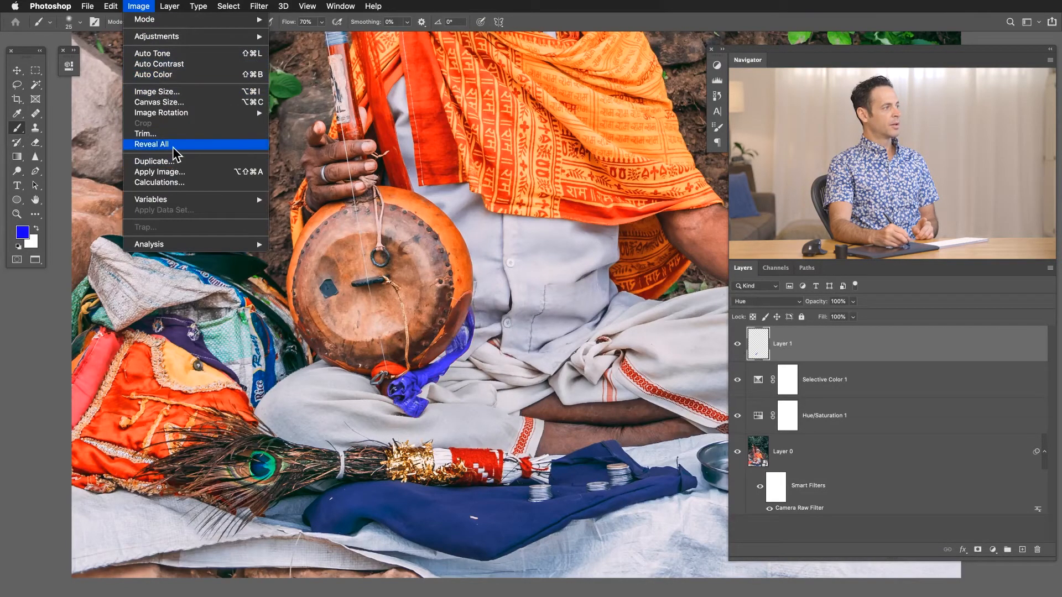
pyautogui.moveTo(171, 7)
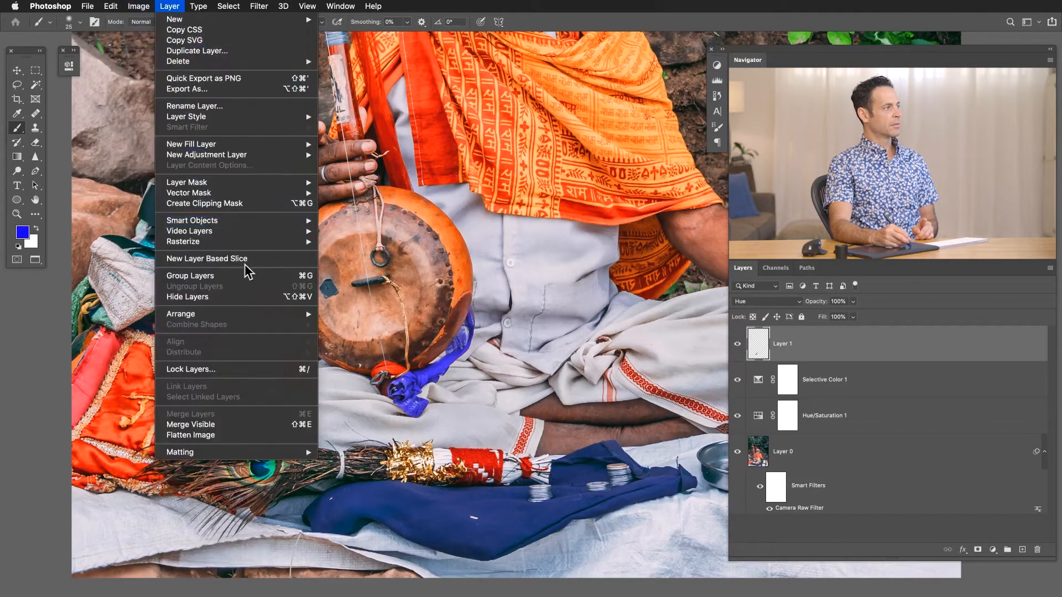
pyautogui.click(838, 349)
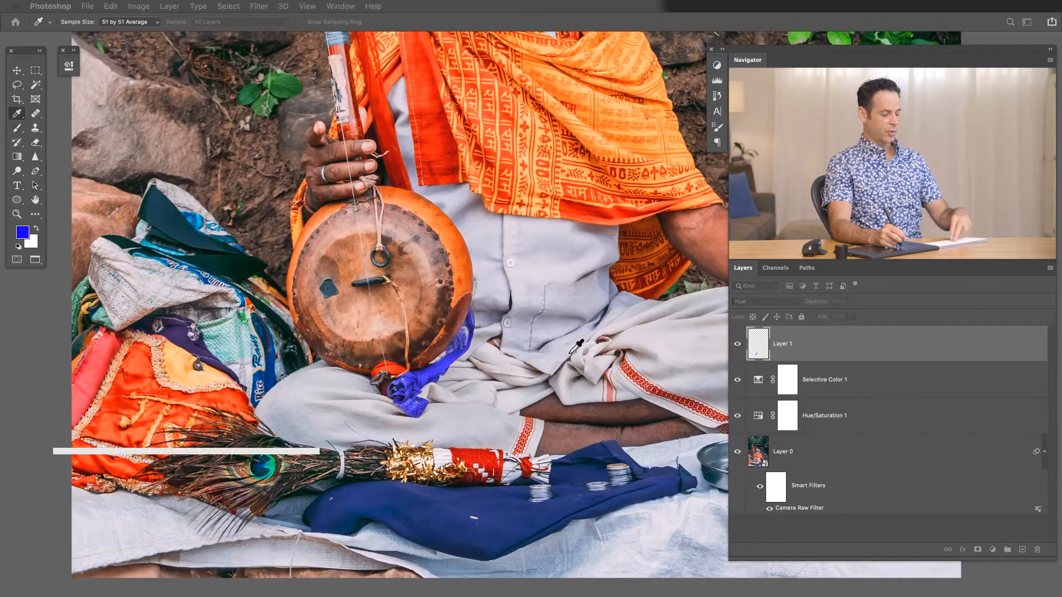
# Try recolouring the blue paint layer with Hue/Saturation, shifting the hue to +89 and -119, without keeping the adjustment.
pyautogui.press('super+u')
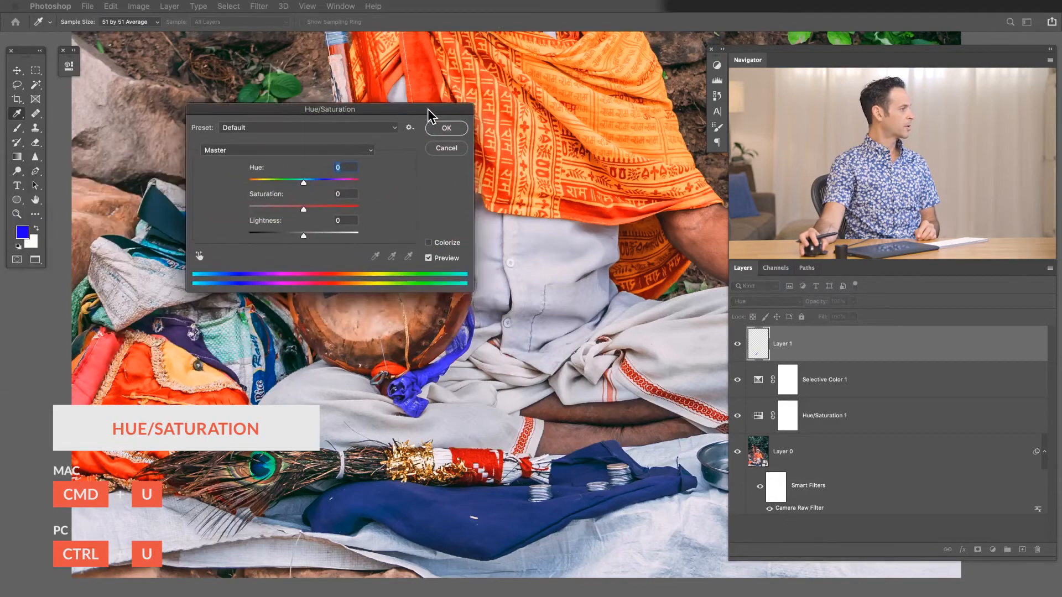
pyautogui.moveTo(427, 109); pyautogui.dragTo(317, 77)
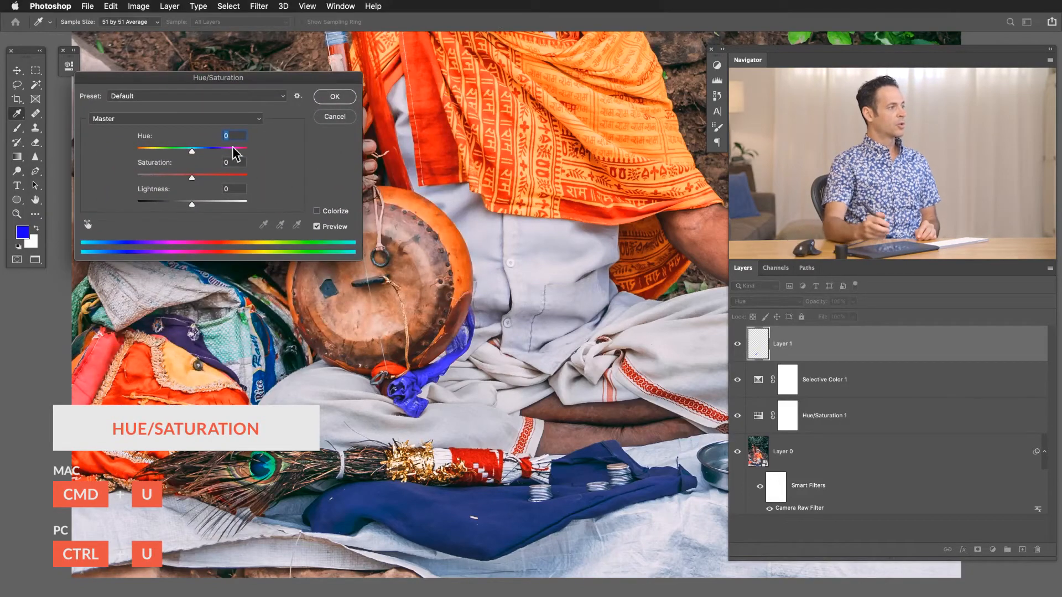
pyautogui.moveTo(193, 152); pyautogui.dragTo(230, 161)
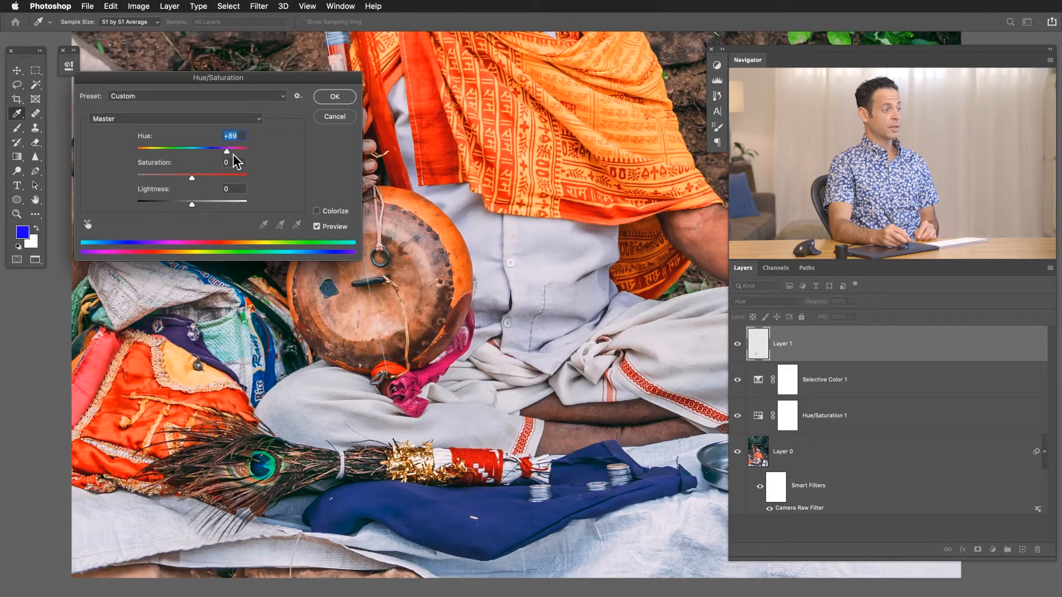
pyautogui.moveTo(237, 157); pyautogui.dragTo(151, 151)
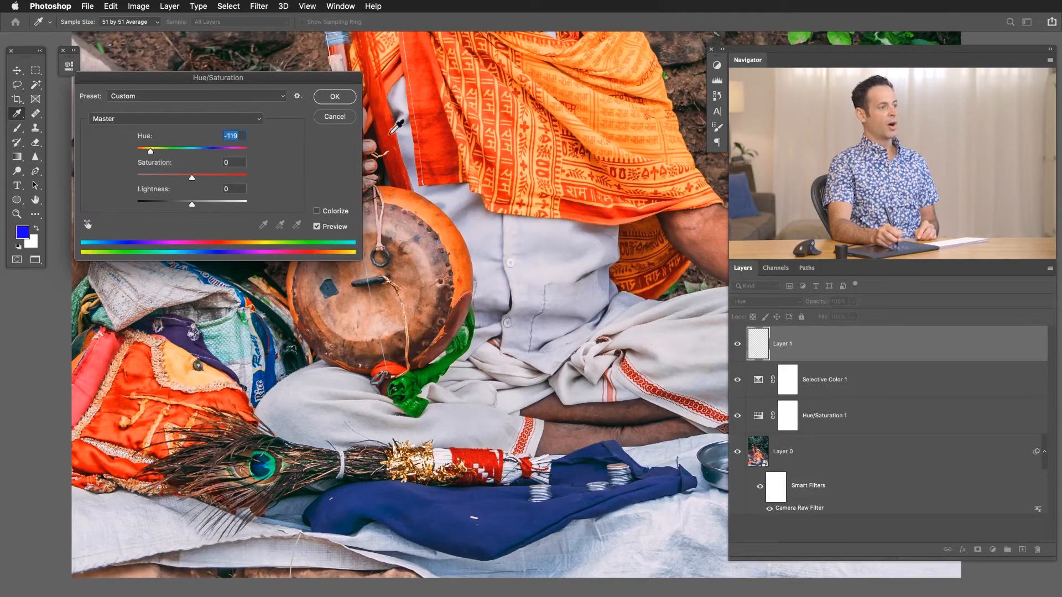
pyautogui.click(337, 118)
pyautogui.press('b')
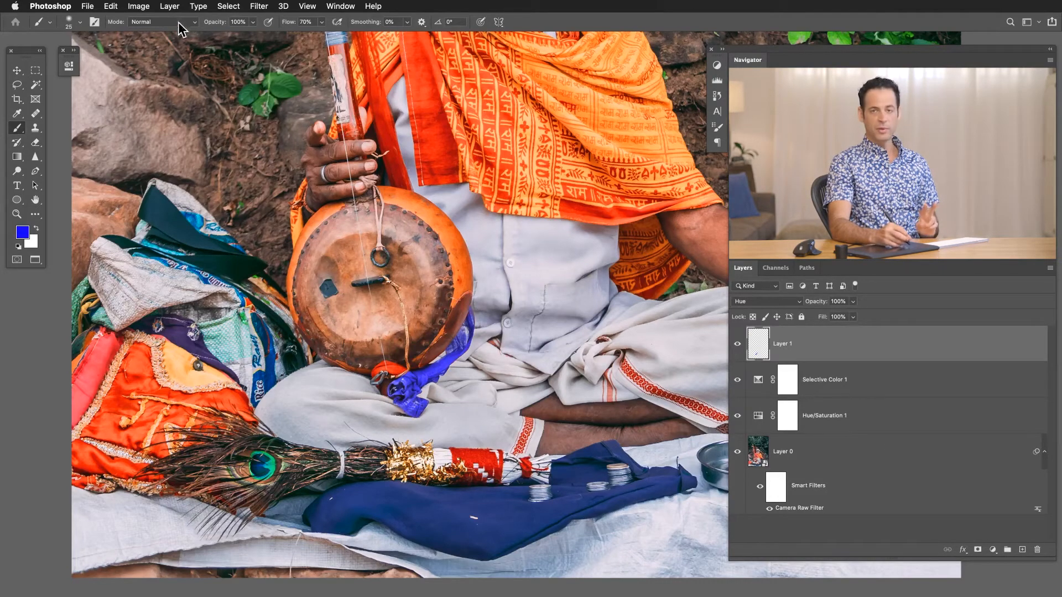
# Add a Hue/Saturation adjustment layer above the paint layer with default settings, and delete it again.
pyautogui.click(169, 7)
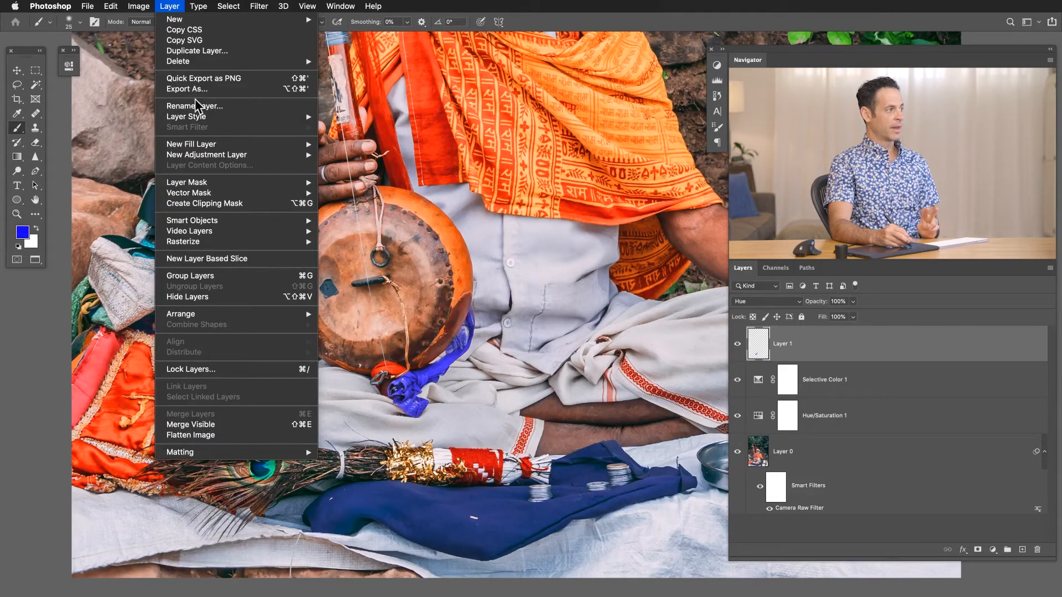
pyautogui.moveTo(280, 144)
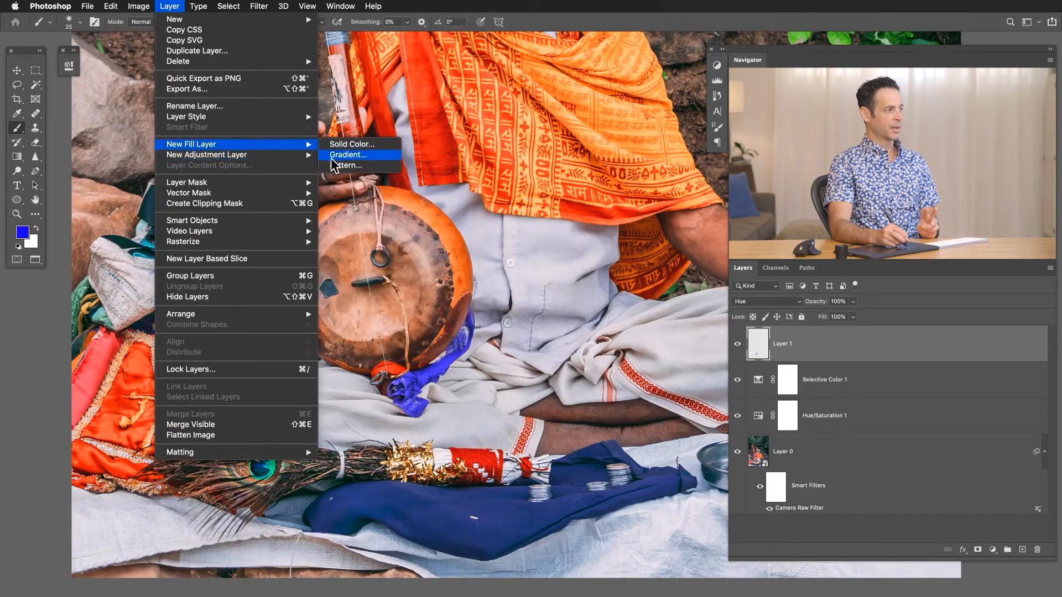
pyautogui.click(444, 232)
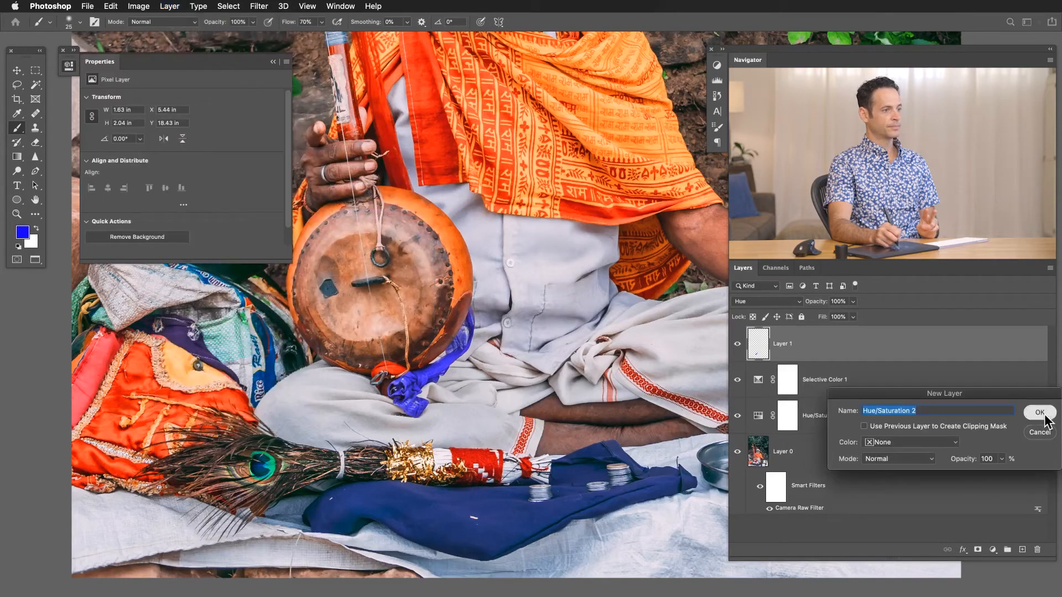
pyautogui.click(1045, 416)
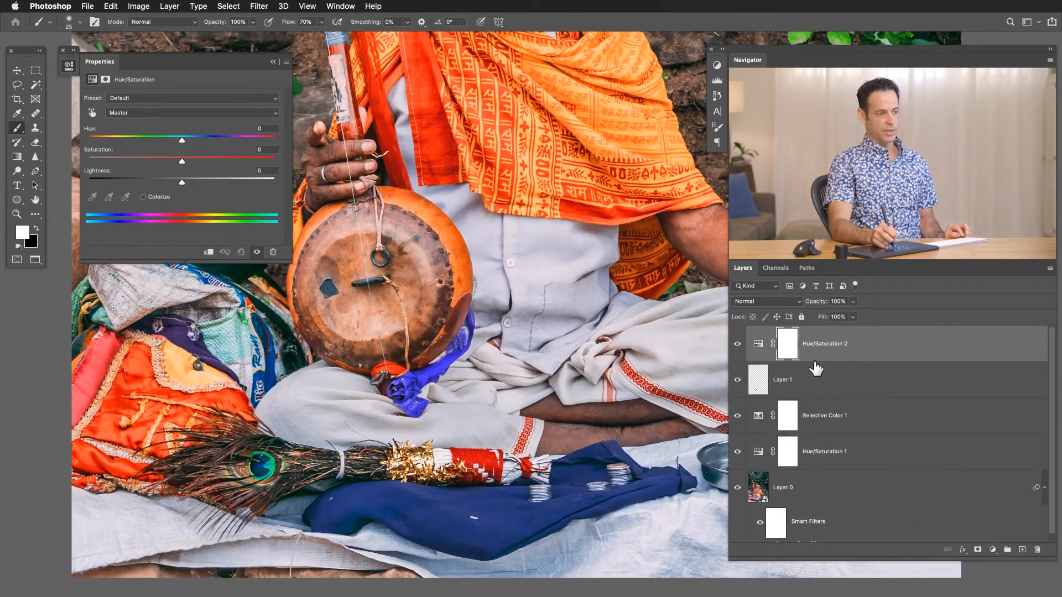
pyautogui.moveTo(860, 353); pyautogui.dragTo(1037, 549)
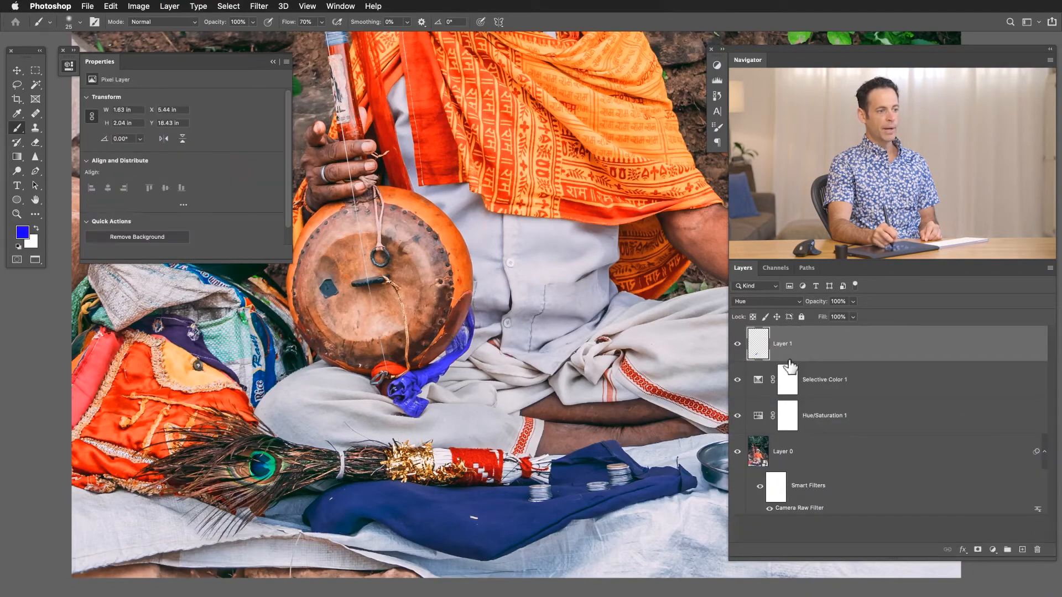
# Try a direct Hue/Saturation adjustment on the paint layer with a strongly lowered hue, and discard it.
pyautogui.click(137, 6)
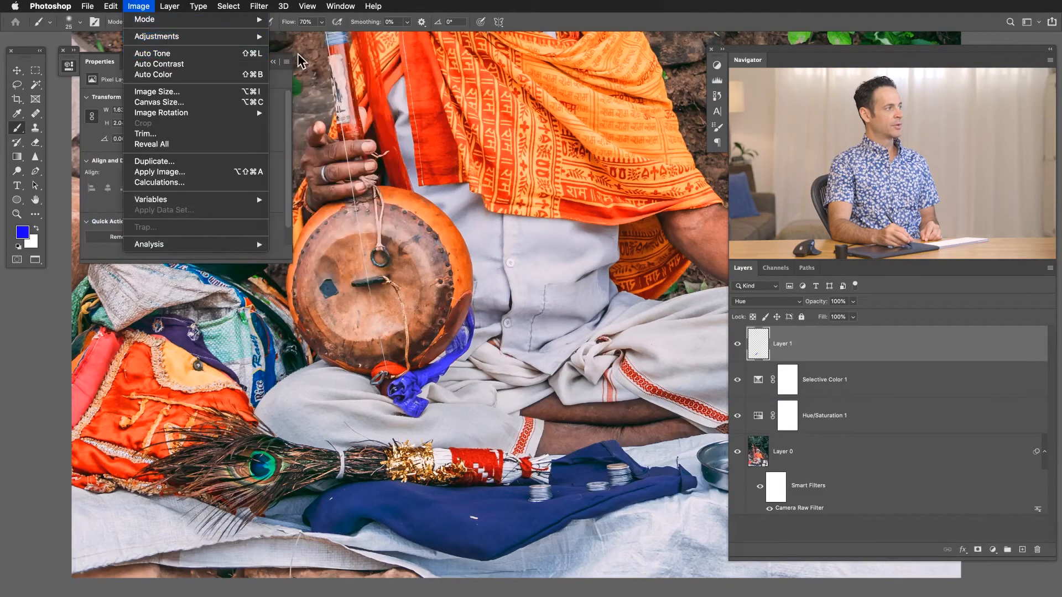
pyautogui.moveTo(264, 39)
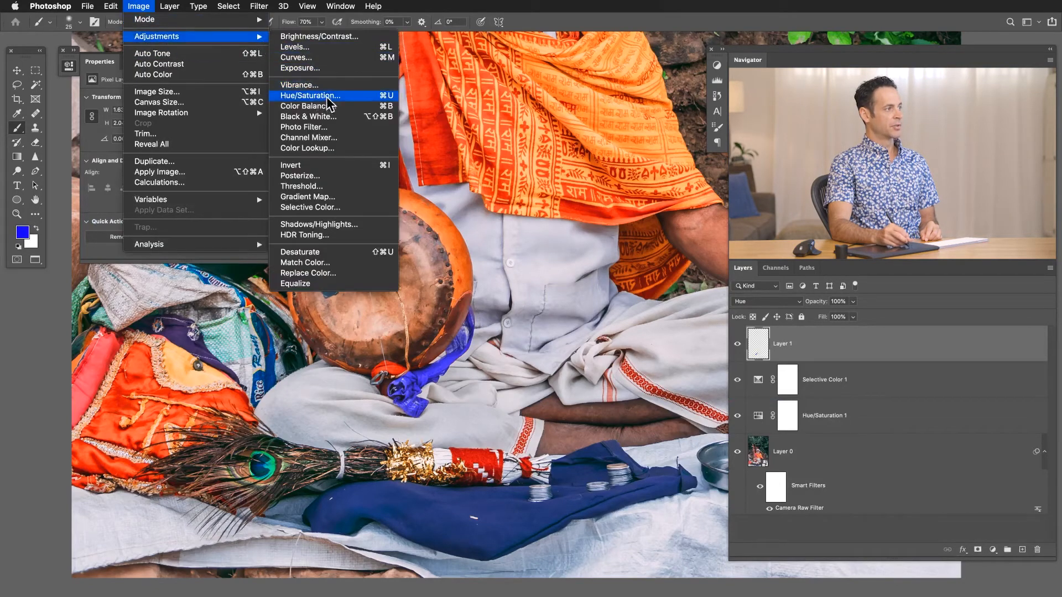
pyautogui.click(353, 96)
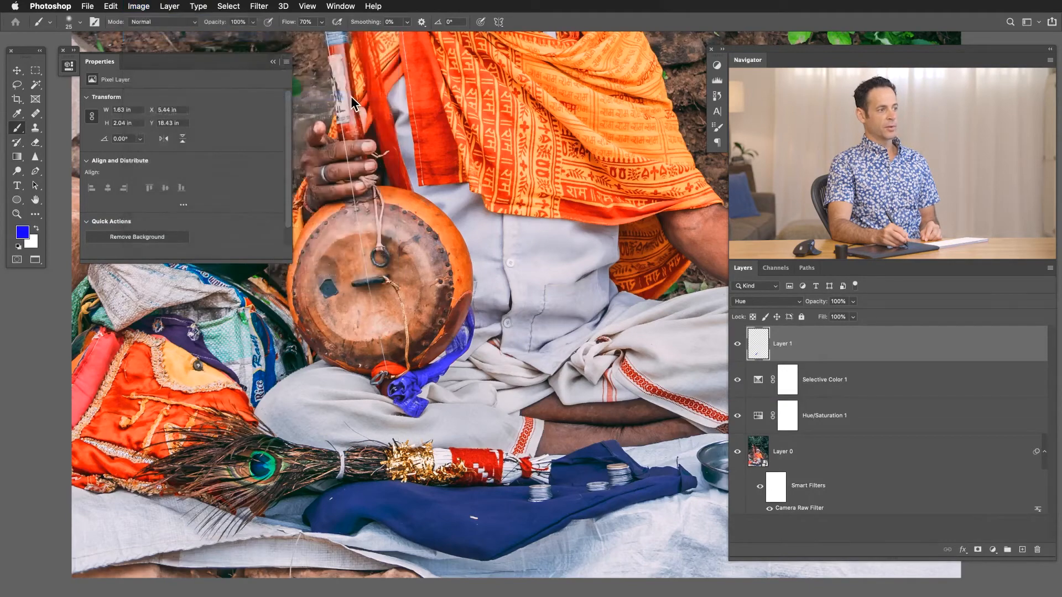
pyautogui.moveTo(184, 149); pyautogui.dragTo(121, 150)
pyautogui.click(297, 117)
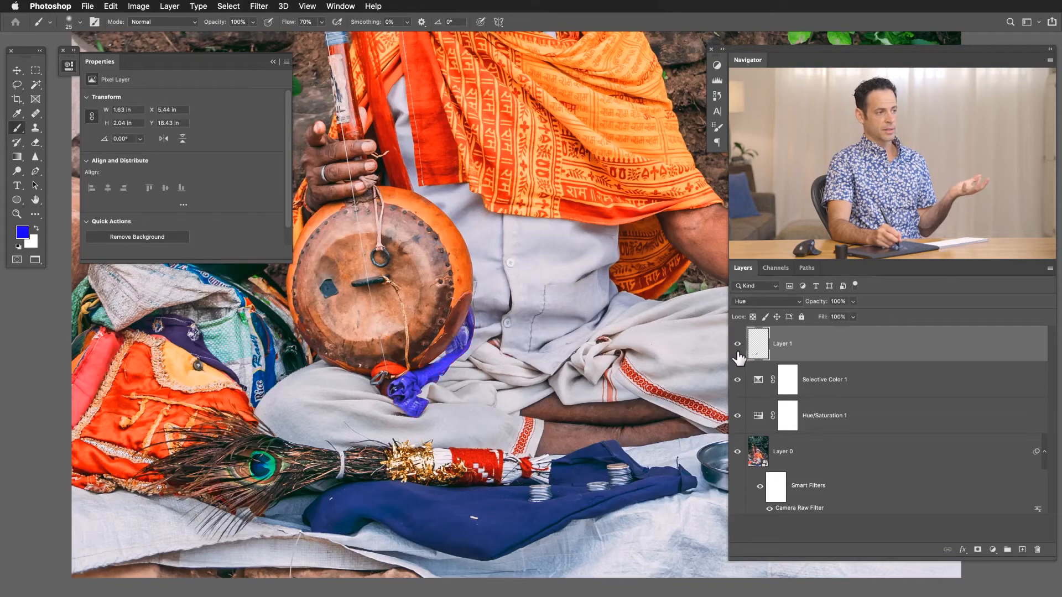
# Set the blue paint layer's blending mode to Overlay and compare the cloth with the layer hidden and shown.
pyautogui.click(746, 303)
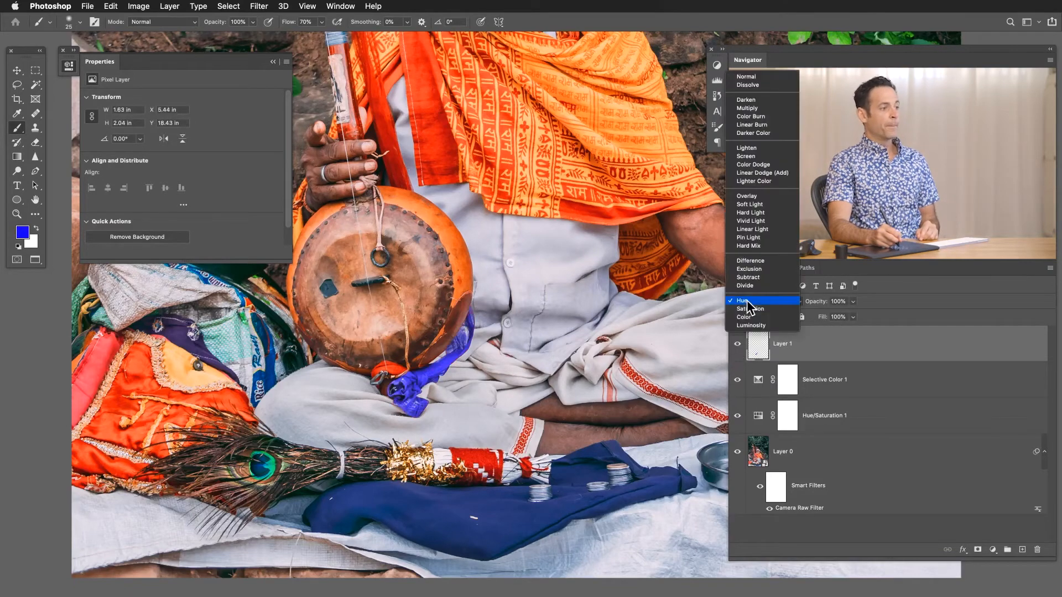
pyautogui.click(745, 196)
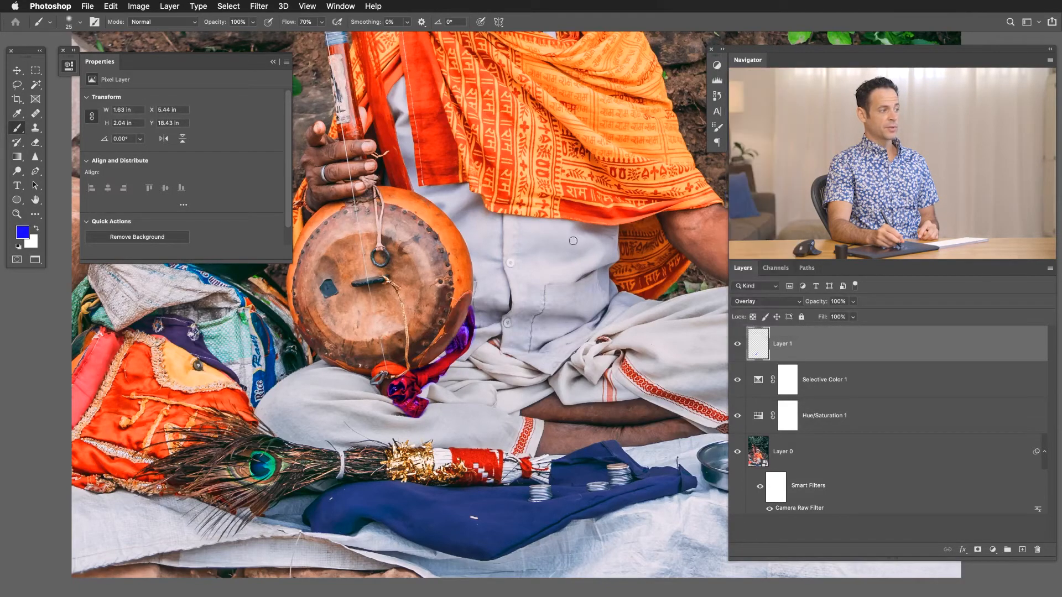
pyautogui.scroll(-3, 586, 328)
pyautogui.moveTo(585, 328); pyautogui.dragTo(545, 392)
pyautogui.click(740, 344)
pyautogui.click(739, 343)
pyautogui.click(739, 344)
pyautogui.click(737, 344)
# Clear all the blue paint from Layer 1, leave nothing selected, and bring the whole photo into view.
pyautogui.press('super+a')
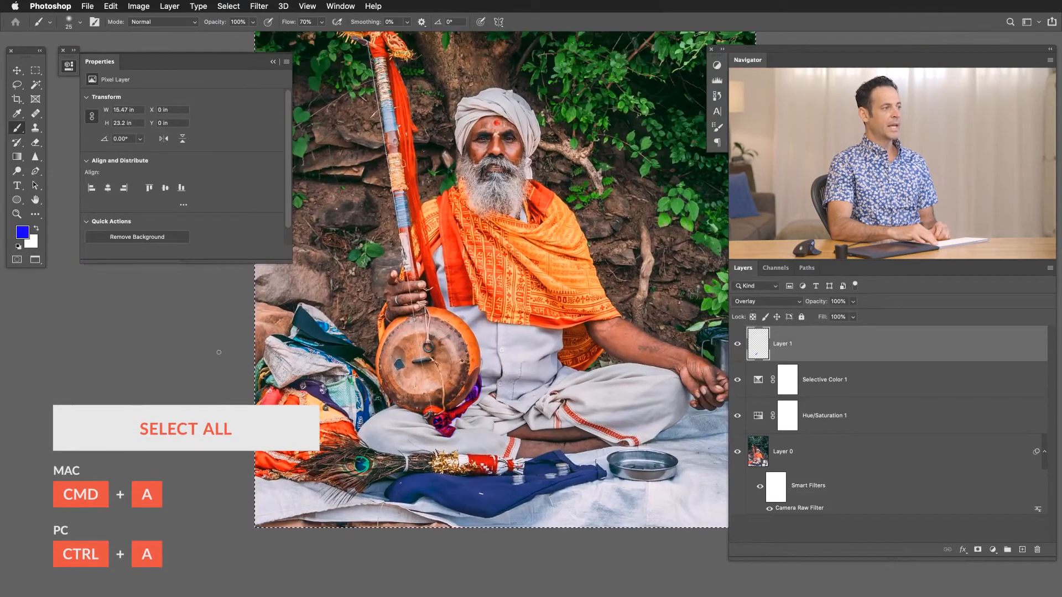
pyautogui.press('super+d')
pyautogui.moveTo(579, 285); pyautogui.dragTo(509, 367)
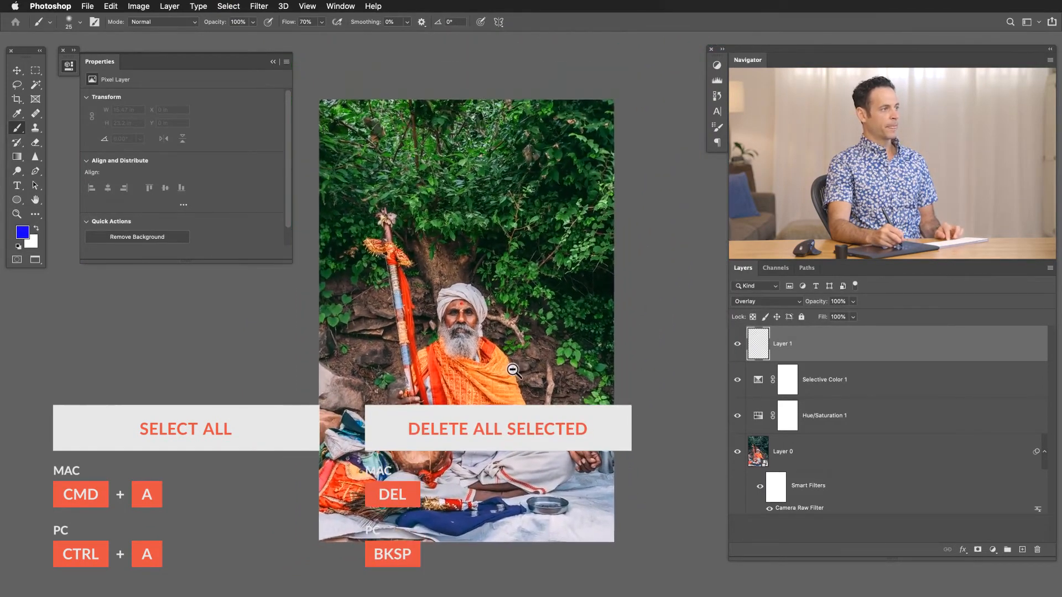
# Set up the Gradient tool with a pale yellow-orange foreground colour, hue about 42°, and the radial gradient type.
pyautogui.press('g')
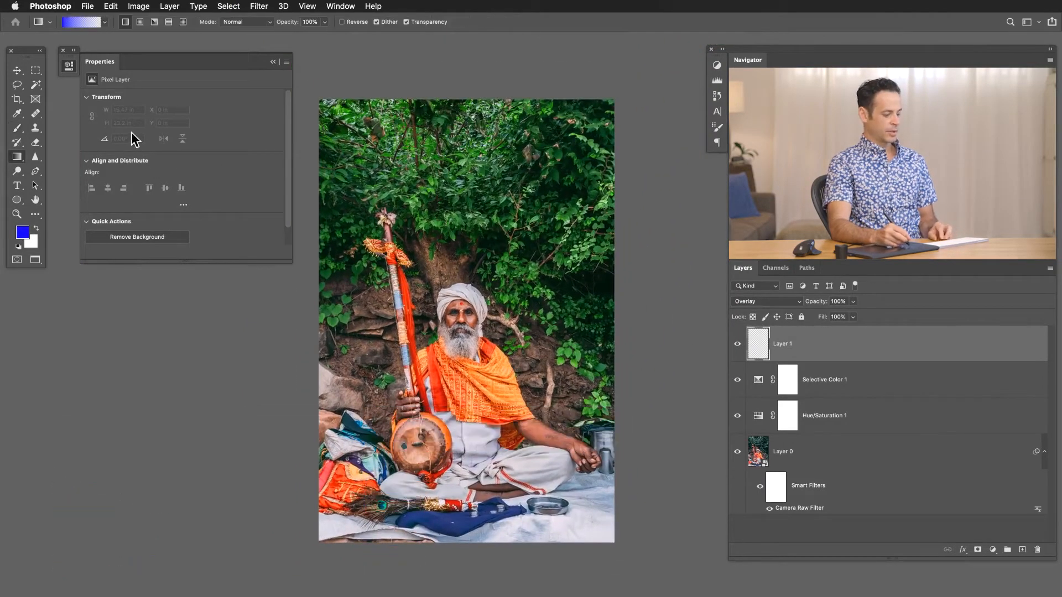
pyautogui.click(29, 237)
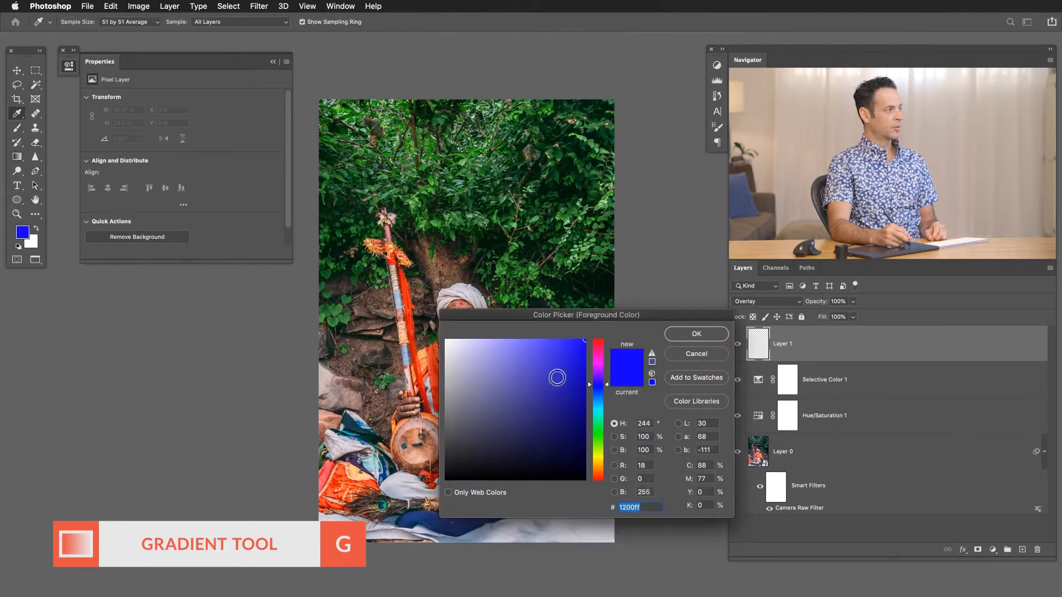
pyautogui.click(603, 453)
pyautogui.moveTo(605, 458); pyautogui.dragTo(605, 463)
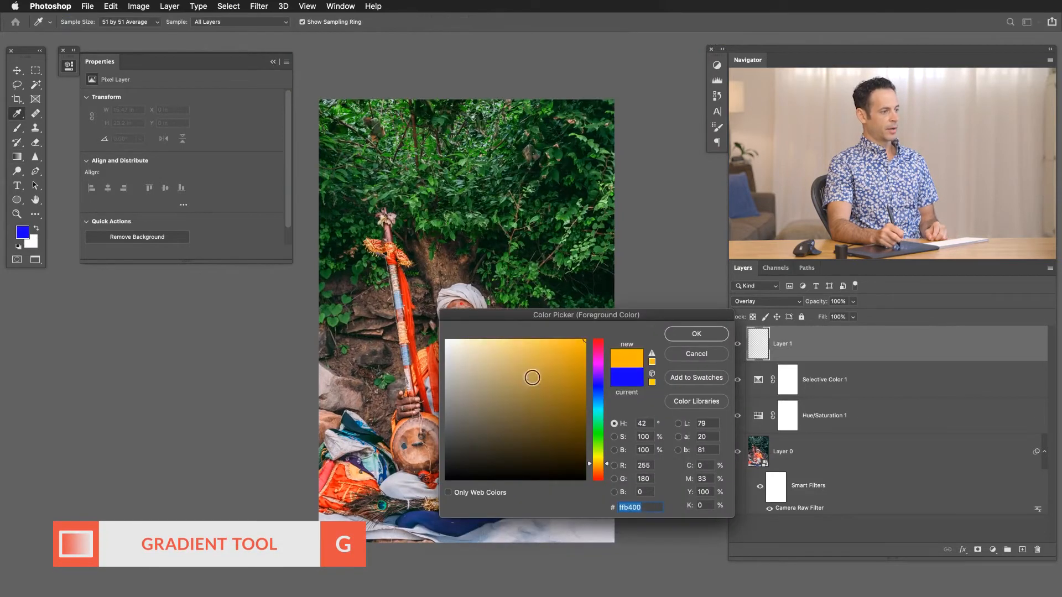
pyautogui.moveTo(532, 377); pyautogui.dragTo(505, 318)
pyautogui.click(673, 335)
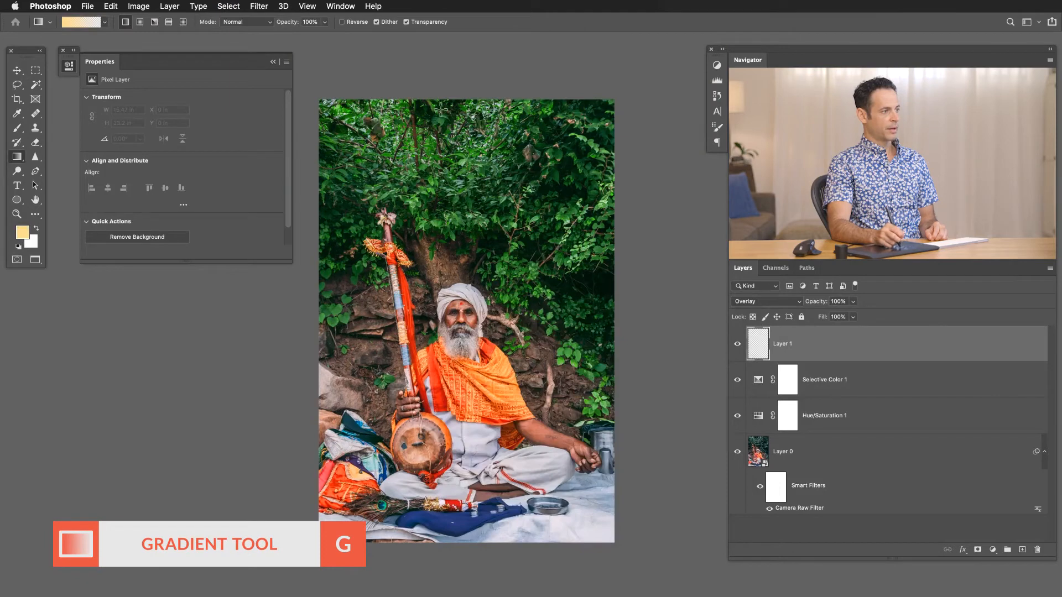
pyautogui.click(140, 23)
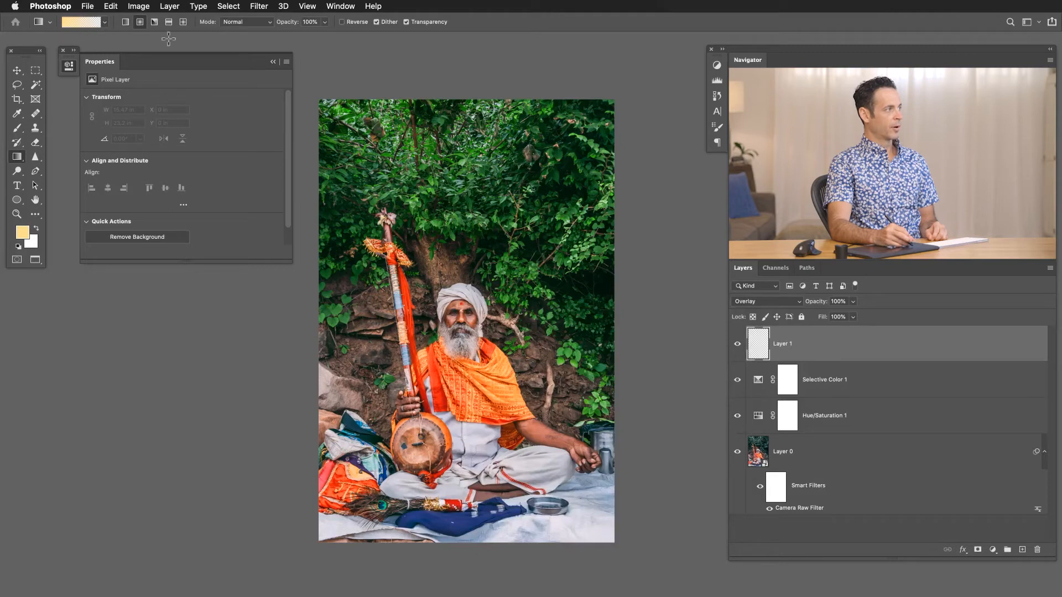
# Try a long radial gradient from the photo's top edge down over the man in Normal mode, and clear it from Layer 1.
pyautogui.click(272, 62)
pyautogui.moveTo(447, 98); pyautogui.dragTo(467, 435)
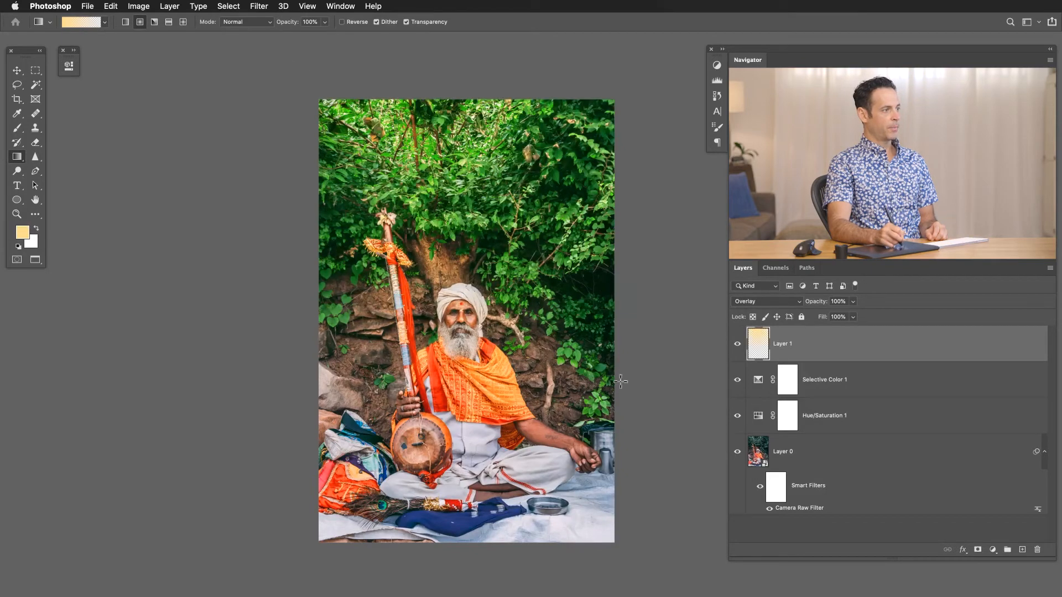
pyautogui.click(742, 301)
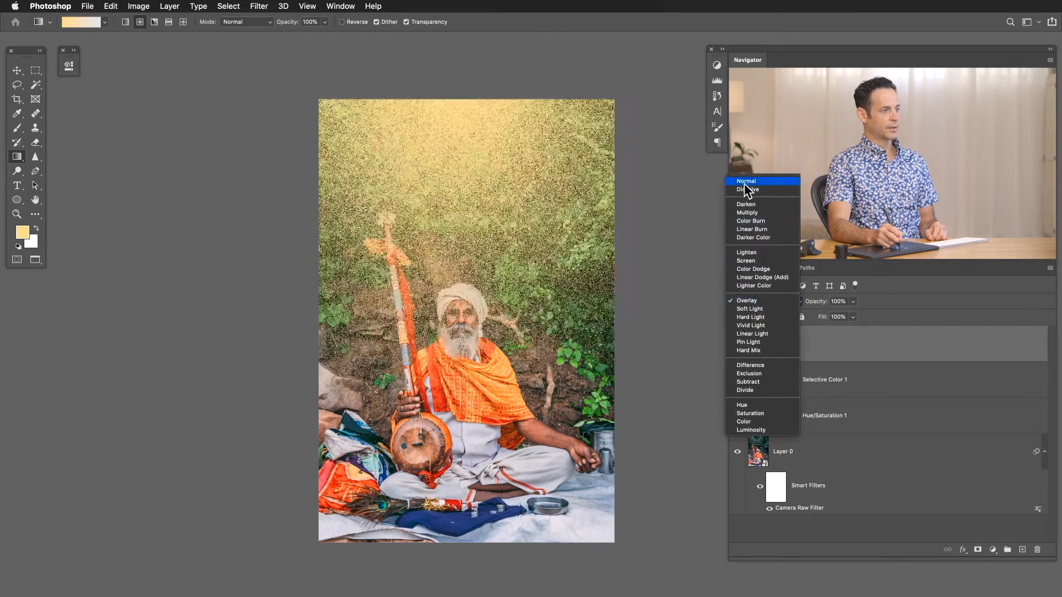
pyautogui.click(741, 180)
pyautogui.moveTo(556, 365); pyautogui.dragTo(499, 359)
pyautogui.press('super+a')
pyautogui.press('Delete')
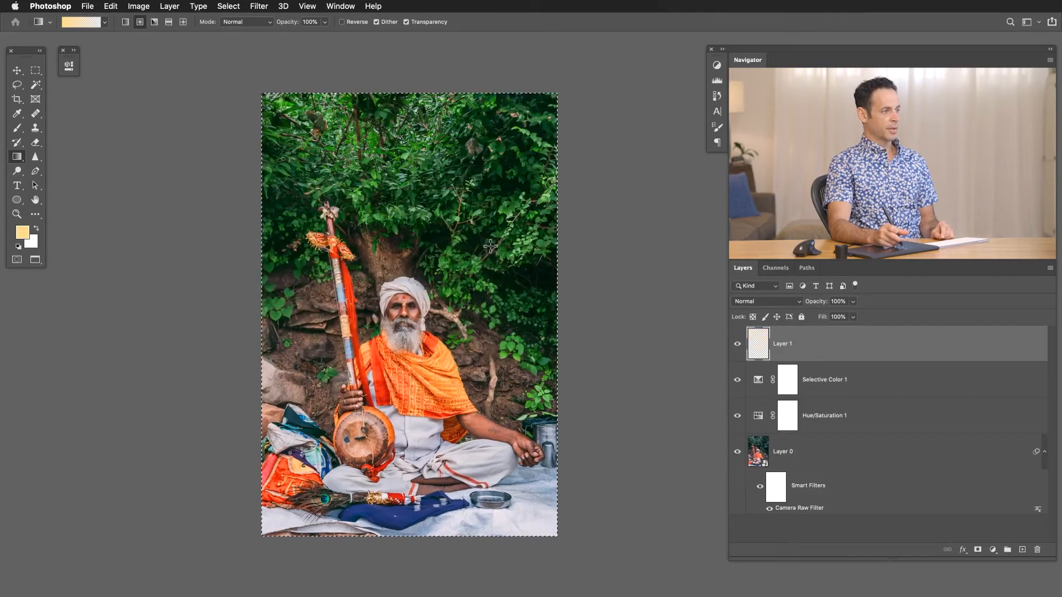
pyautogui.press('super+d')
# Draw a shorter radial gradient from the photo's top centre to the man's head, and compare the glow hidden and shown.
pyautogui.moveTo(396, 92); pyautogui.dragTo(410, 306)
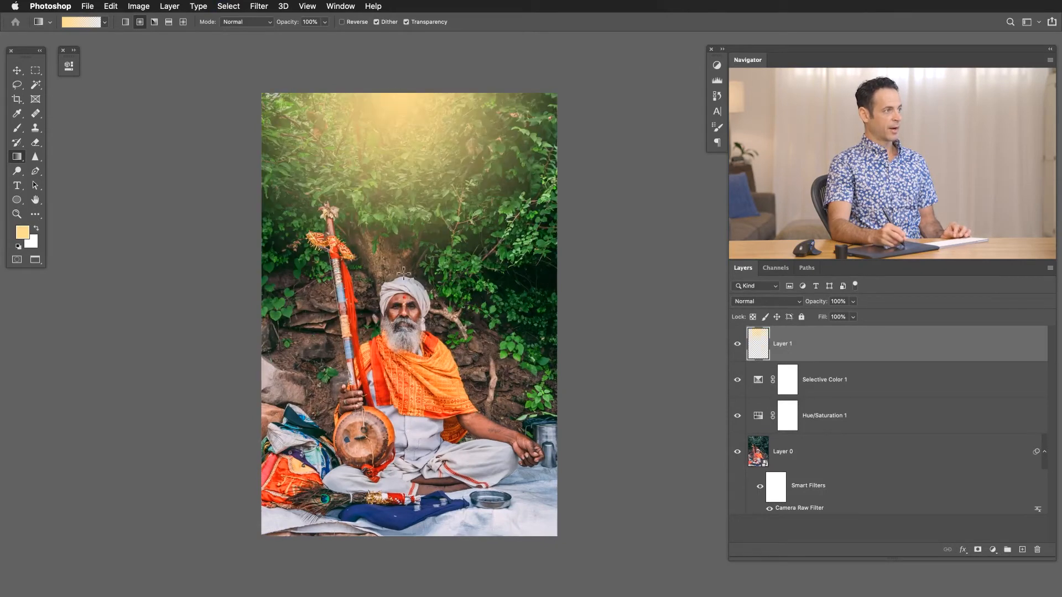
pyautogui.click(737, 344)
pyautogui.click(737, 344)
pyautogui.click(737, 344)
pyautogui.click(737, 344)
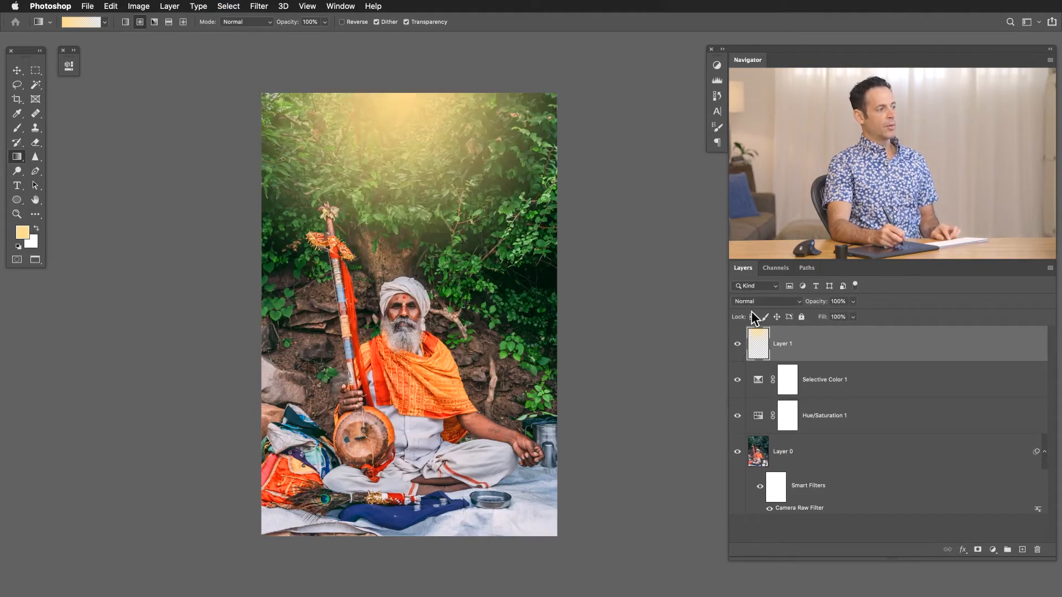
pyautogui.click(738, 344)
pyautogui.click(738, 344)
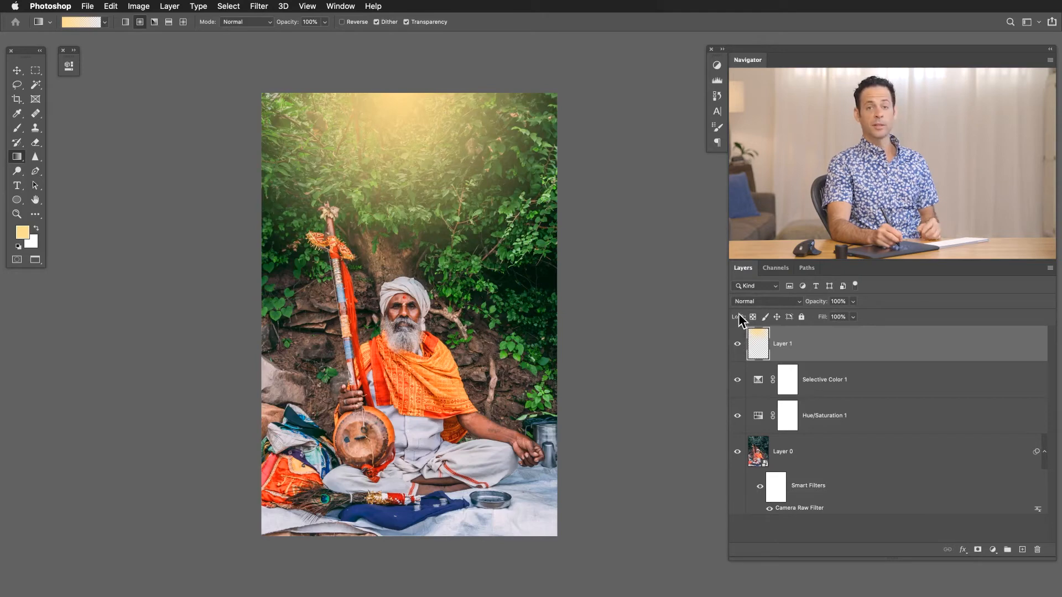
# Set the gradient layer's blending mode to Overlay and compare the foliage with the layer hidden and shown.
pyautogui.click(751, 302)
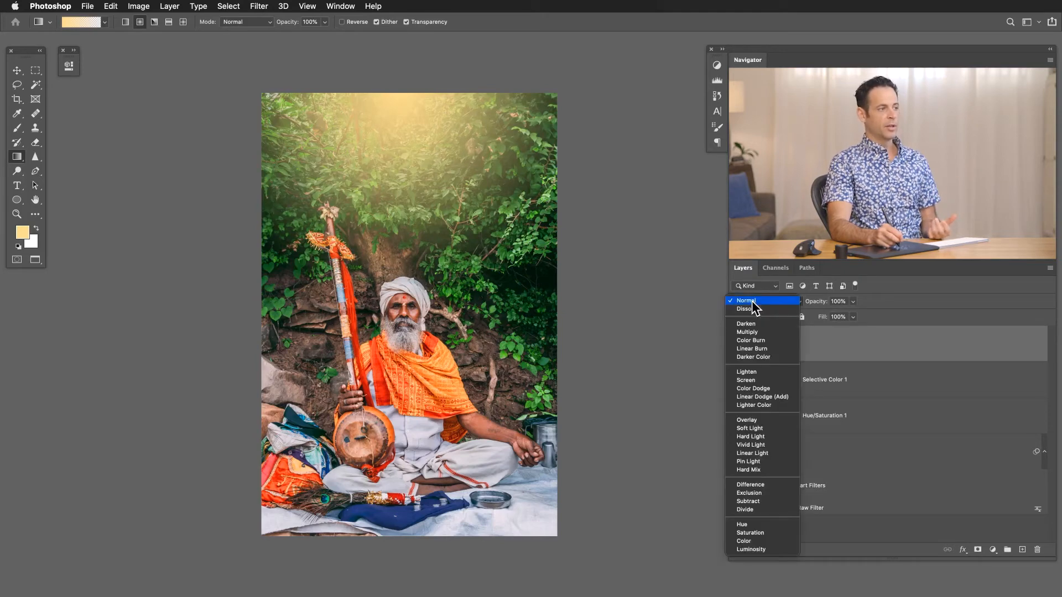
pyautogui.click(754, 420)
pyautogui.click(737, 344)
pyautogui.click(737, 344)
pyautogui.click(737, 344)
pyautogui.click(737, 344)
pyautogui.click(736, 344)
pyautogui.click(737, 344)
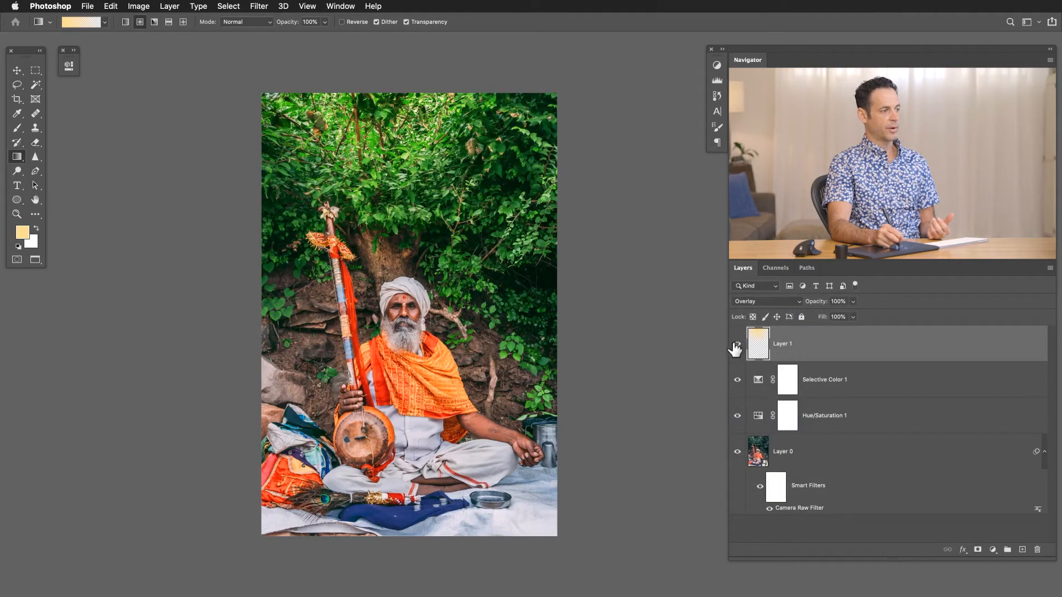
# Add a new layer on top and paint pale yellow over the man's head and upper body with a large soft brush.
pyautogui.press('alt+shift+super+n')
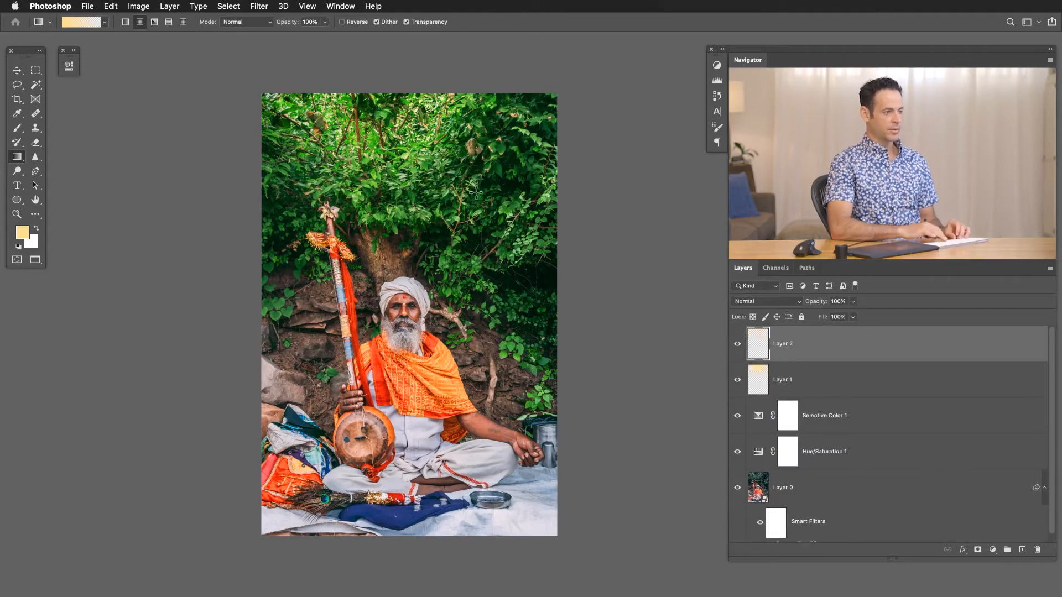
pyautogui.press('b')
pyautogui.moveTo(363, 277); pyautogui.dragTo(383, 277)
pyautogui.moveTo(385, 321)
pyautogui.mouseDown()
pyautogui.moveTo(415, 319)
pyautogui.moveTo(406, 313)
pyautogui.moveTo(423, 361)
pyautogui.moveTo(420, 307)
pyautogui.moveTo(387, 364)
pyautogui.moveTo(386, 439)
pyautogui.moveTo(433, 379)
pyautogui.moveTo(410, 366)
pyautogui.moveTo(404, 337)
pyautogui.moveTo(391, 355)
pyautogui.moveTo(407, 332)
pyautogui.mouseUp()
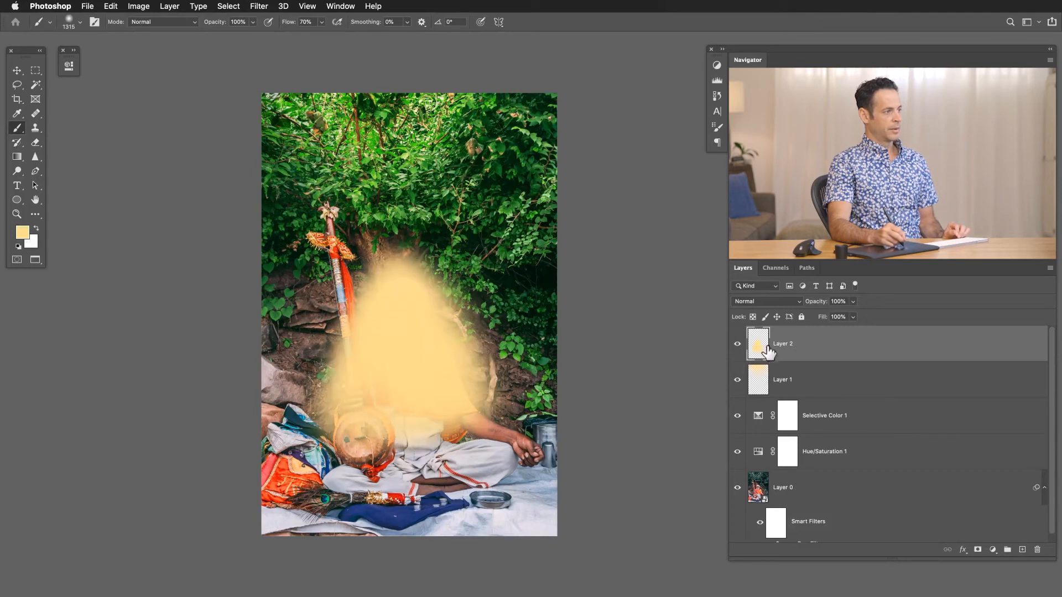
# Set Layer 2's blending mode to Soft Light and compare the man with the yellow paint hidden and shown.
pyautogui.click(753, 302)
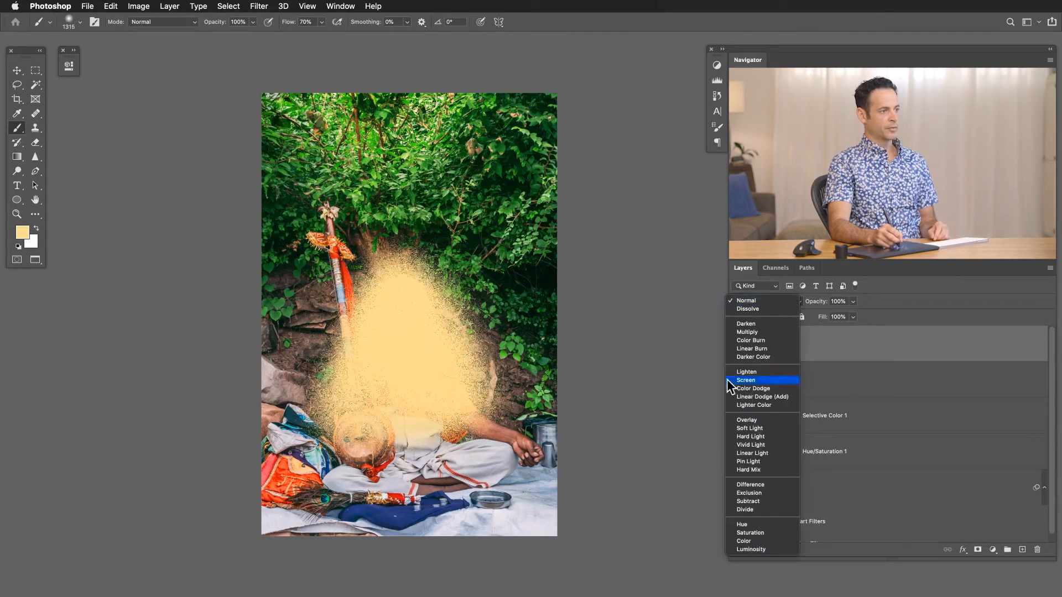
pyautogui.click(754, 428)
pyautogui.click(737, 343)
pyautogui.click(737, 343)
pyautogui.click(737, 343)
pyautogui.click(737, 343)
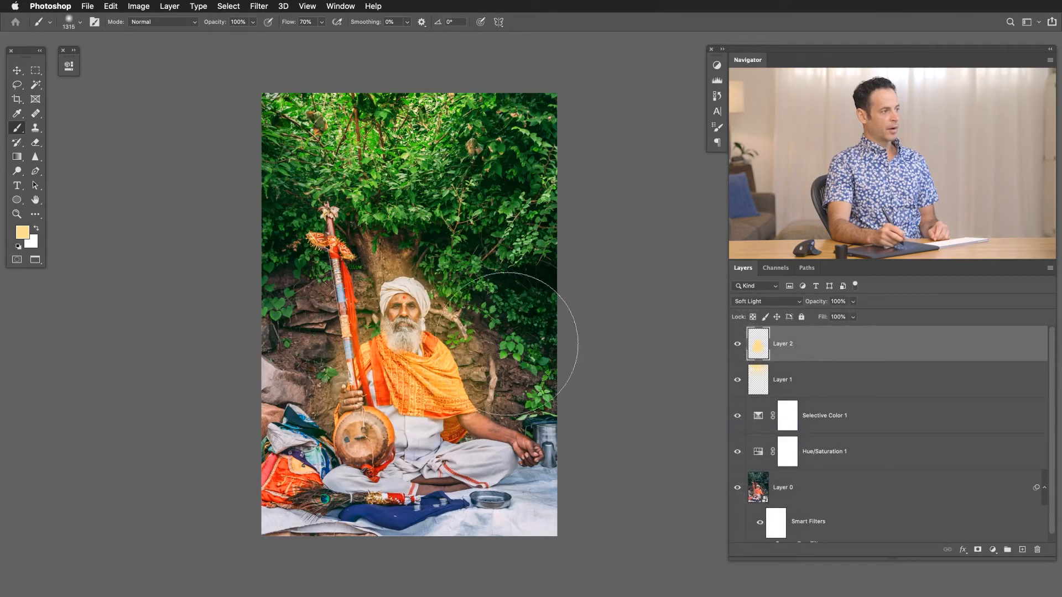
# Apply a Gaussian Blur of 529.7 pixels to Layer 2's yellow paint and compare the result with the layer hidden and shown.
pyautogui.click(258, 6)
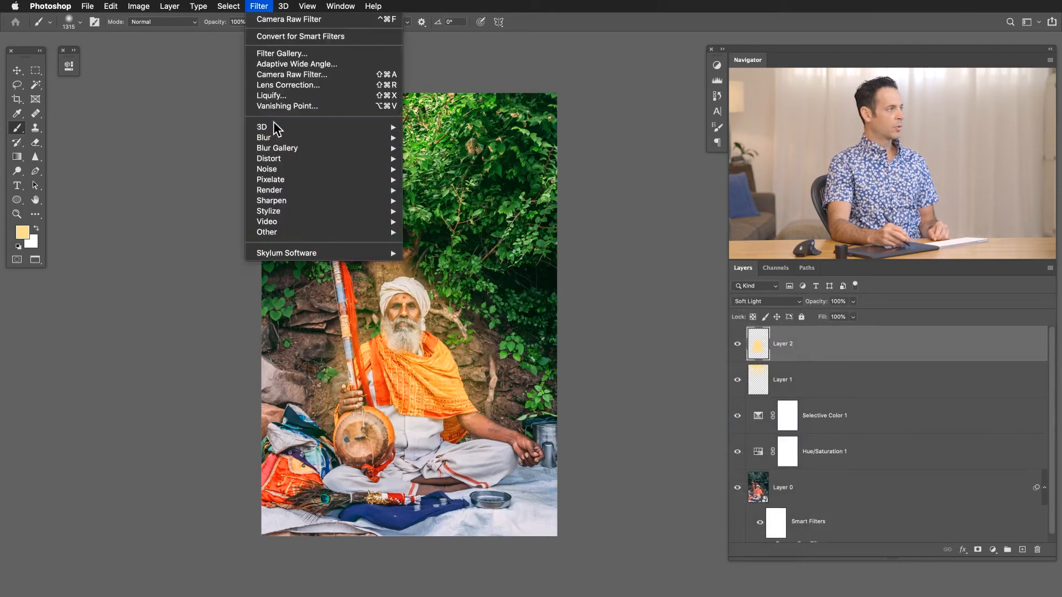
pyautogui.moveTo(273, 138)
pyautogui.click(443, 179)
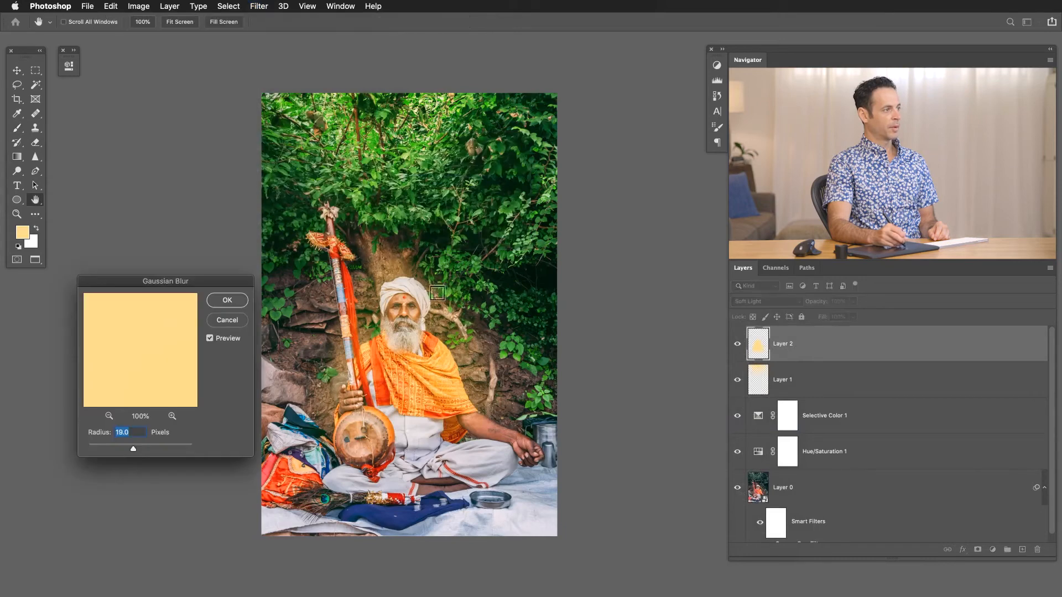
pyautogui.moveTo(162, 443); pyautogui.dragTo(182, 446)
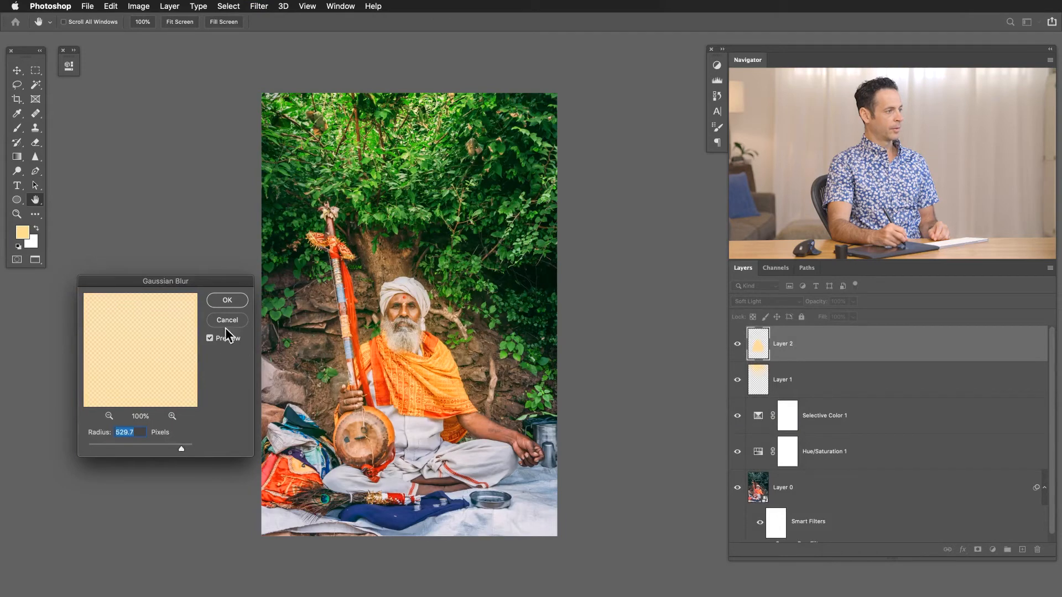
pyautogui.click(229, 301)
pyautogui.press('b')
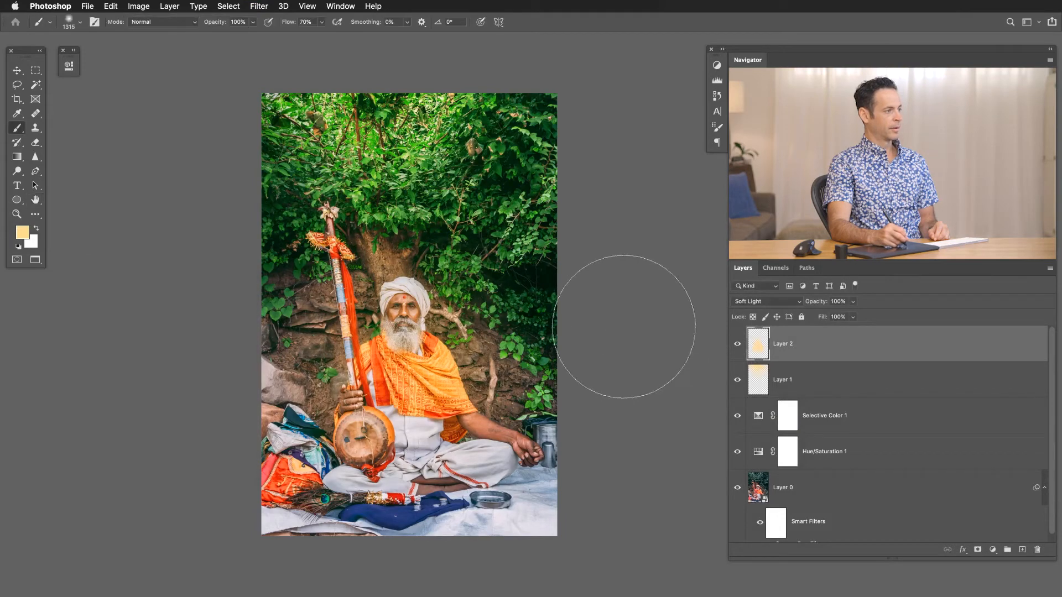
pyautogui.click(742, 345)
pyautogui.click(741, 349)
pyautogui.click(740, 354)
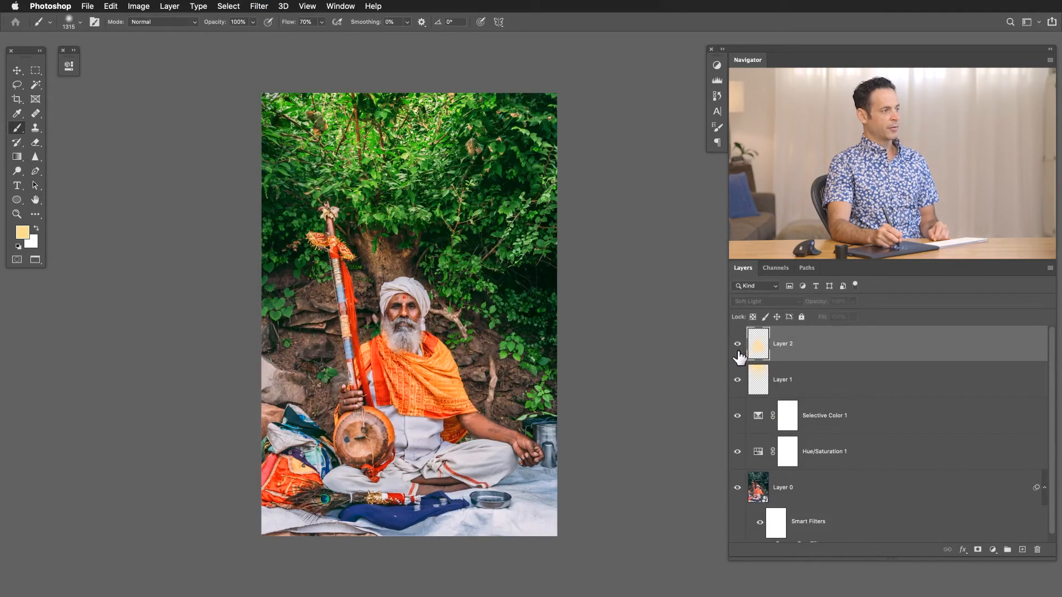
pyautogui.click(738, 354)
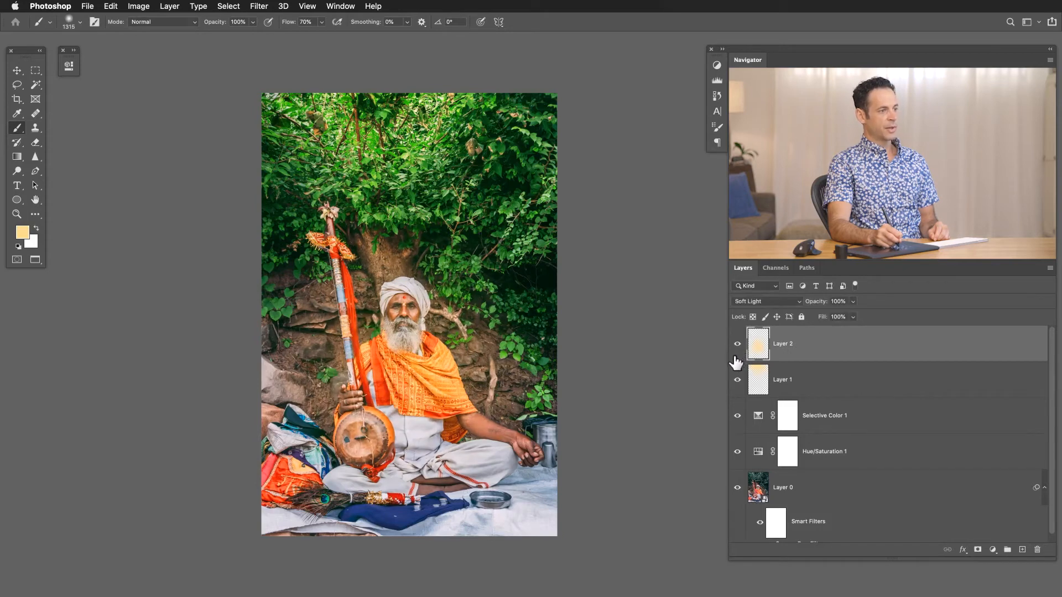
# Adjust the paint on Layer 2 directly with Hue/Saturation: Hue -14, Saturation -32 and Lightness +21.
pyautogui.press('super+u')
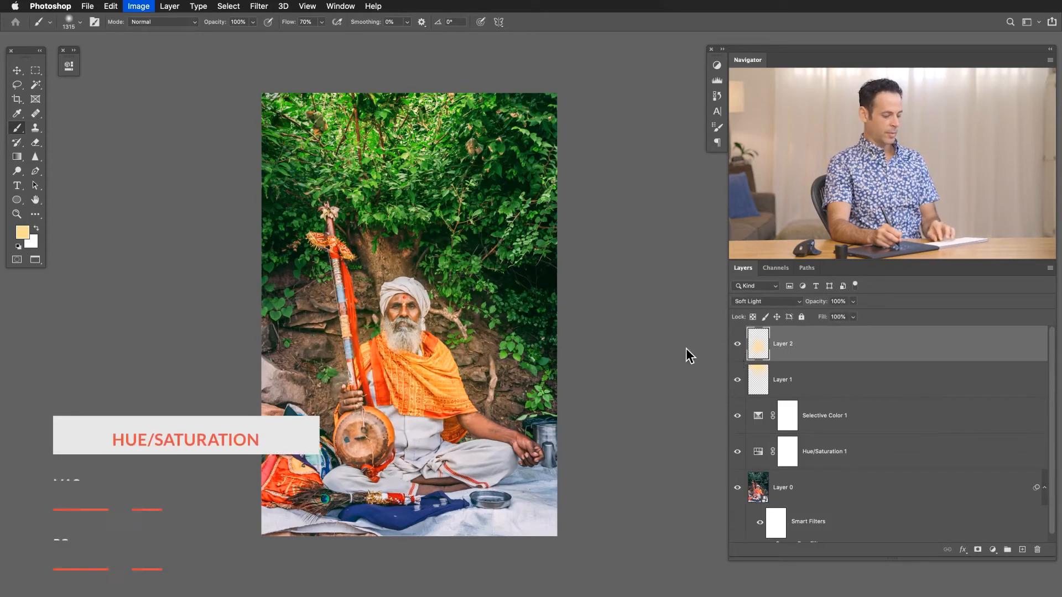
pyautogui.press('Escape')
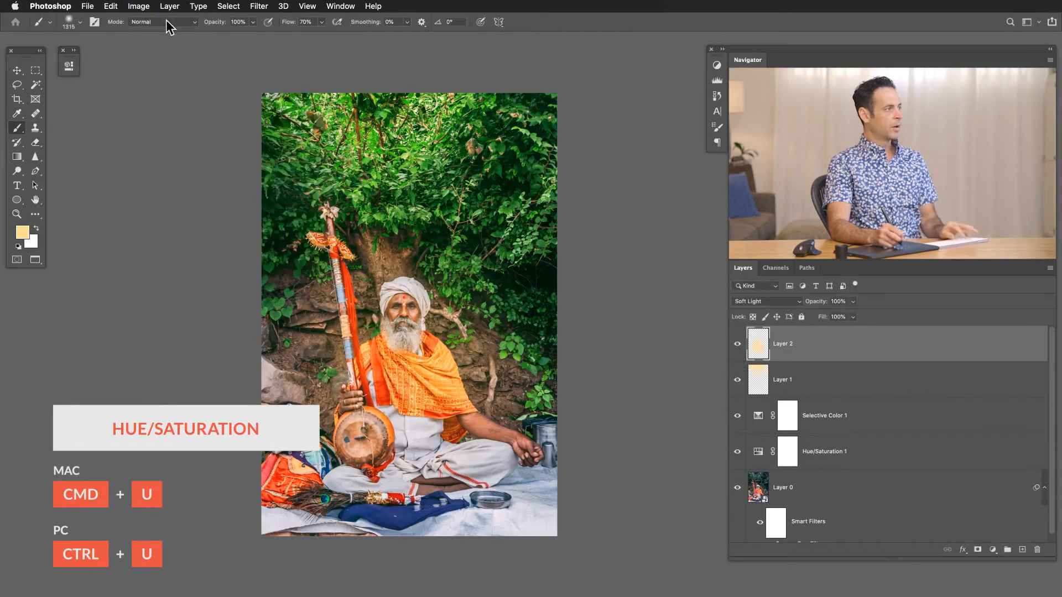
pyautogui.click(138, 6)
pyautogui.moveTo(148, 37)
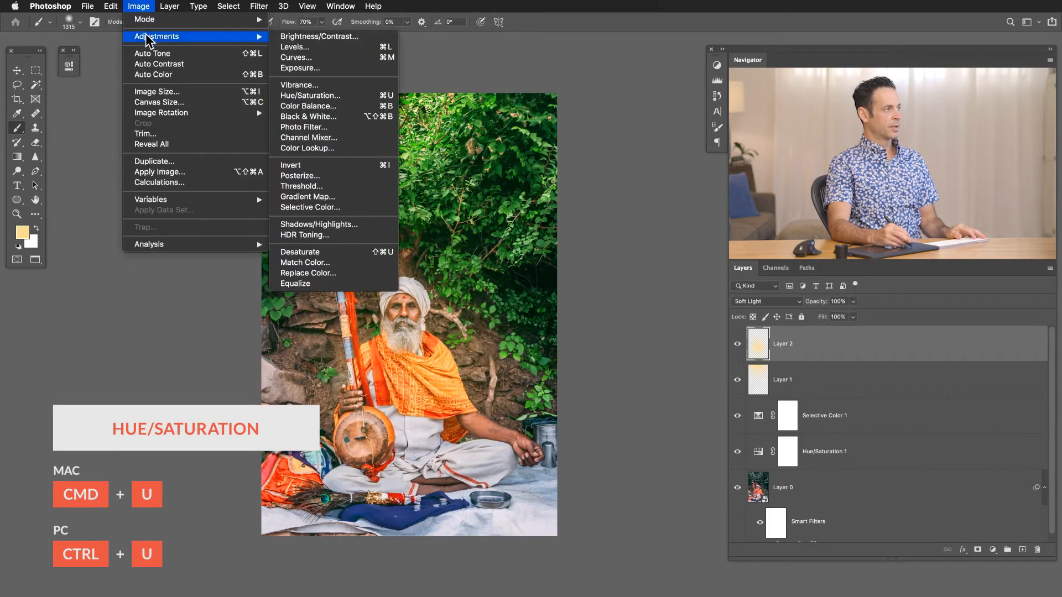
pyautogui.click(295, 95)
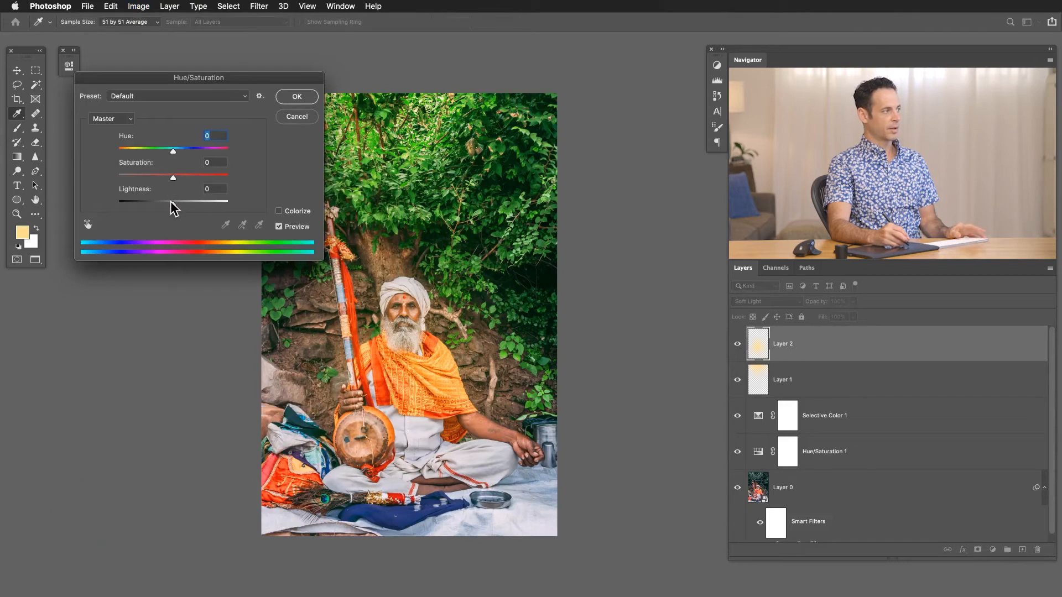
pyautogui.moveTo(184, 207); pyautogui.dragTo(166, 158)
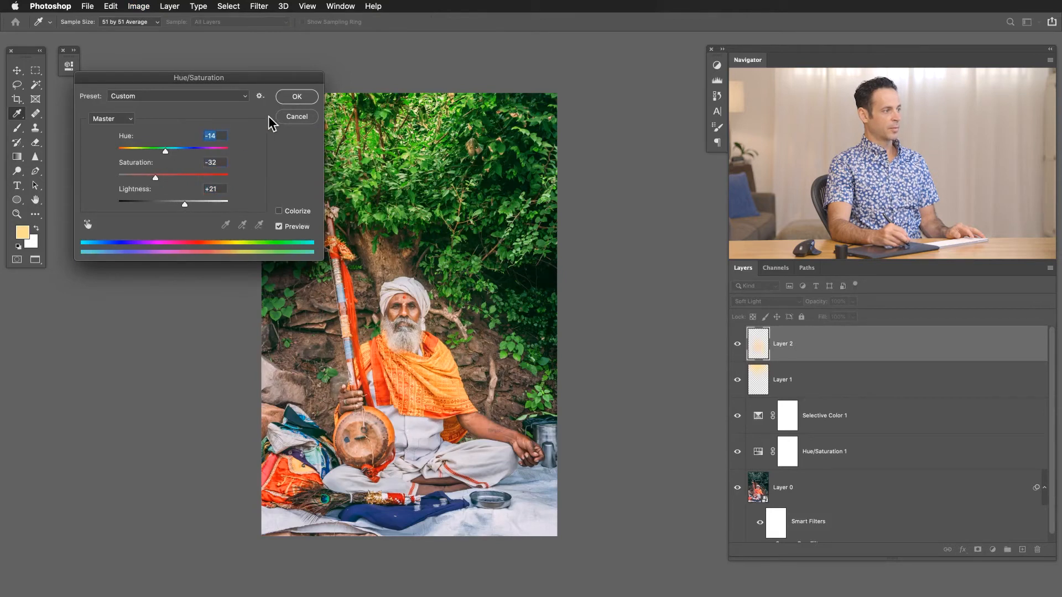
pyautogui.click(296, 97)
pyautogui.press('b')
# Compare the man's lighting with the recoloured Layer 2 hidden and shown.
pyautogui.click(737, 344)
pyautogui.click(737, 344)
pyautogui.click(737, 344)
pyautogui.click(738, 344)
pyautogui.click(737, 346)
pyautogui.click(737, 346)
pyautogui.click(737, 346)
pyautogui.click(737, 346)
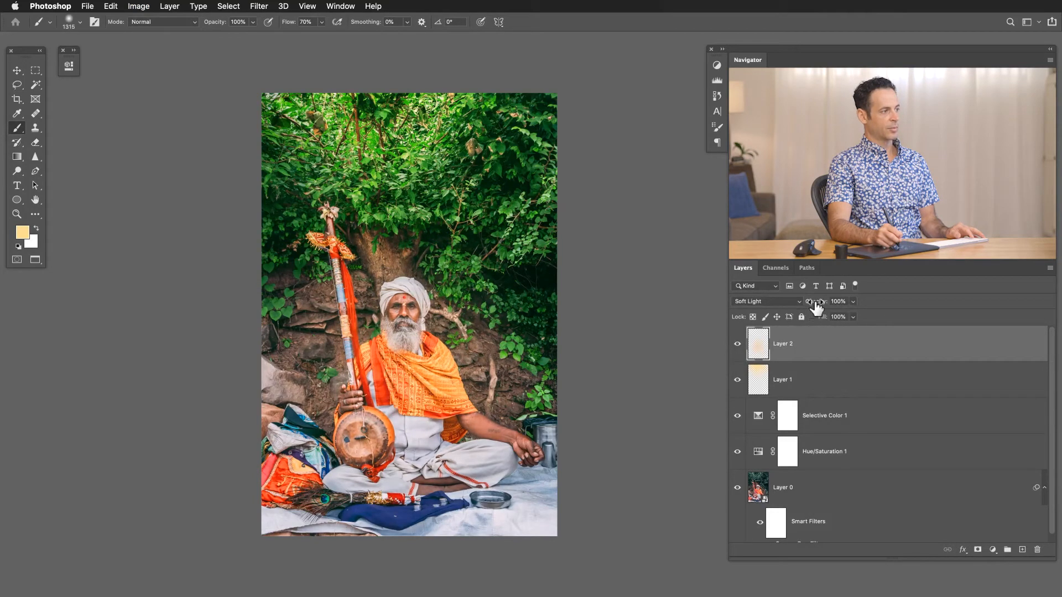
# Lower Layer 2's opacity to 52%, checking the softer glow with the layer hidden and shown.
pyautogui.click(736, 344)
pyautogui.click(736, 344)
pyautogui.click(736, 345)
pyautogui.click(736, 345)
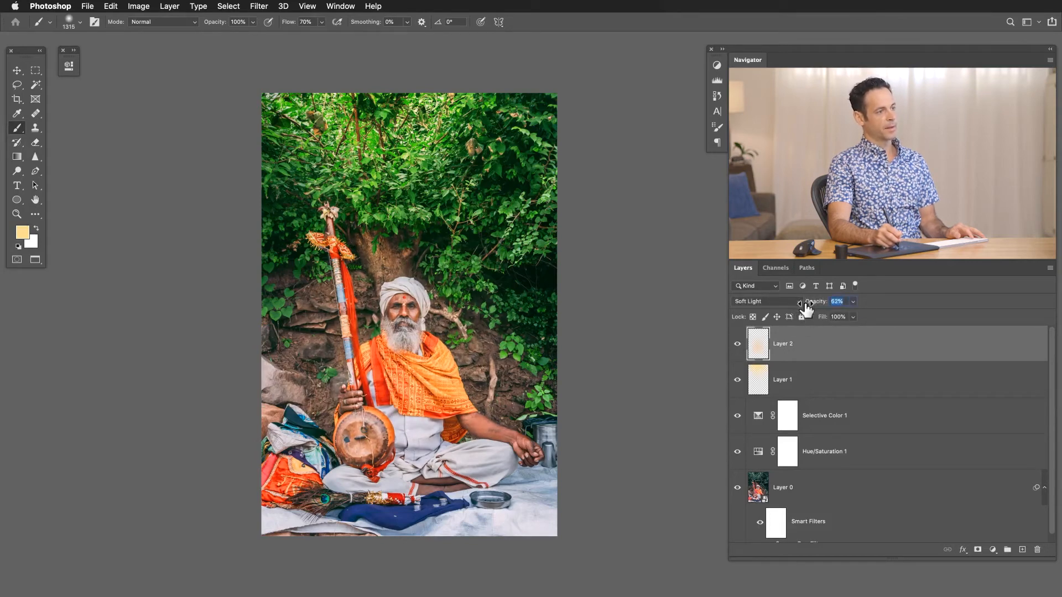
pyautogui.click(743, 345)
pyautogui.click(744, 345)
pyautogui.click(744, 347)
pyautogui.click(745, 347)
pyautogui.click(740, 345)
# Compare the photo with both light layers, Layer 1 and Layer 2, hidden and shown.
pyautogui.click(737, 346)
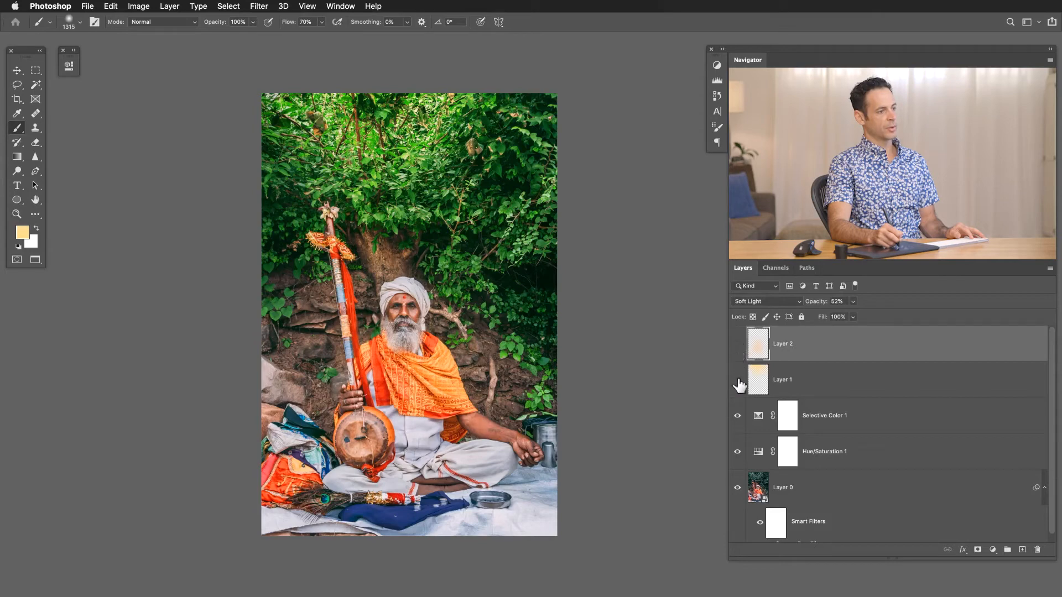
pyautogui.click(740, 381)
pyautogui.click(739, 345)
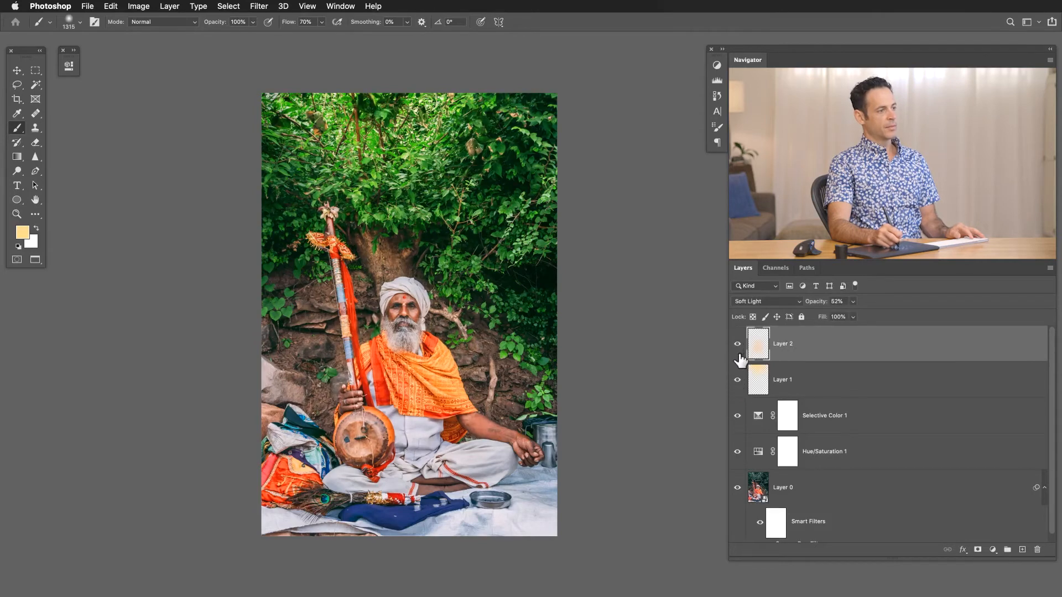
pyautogui.moveTo(740, 381); pyautogui.dragTo(739, 346)
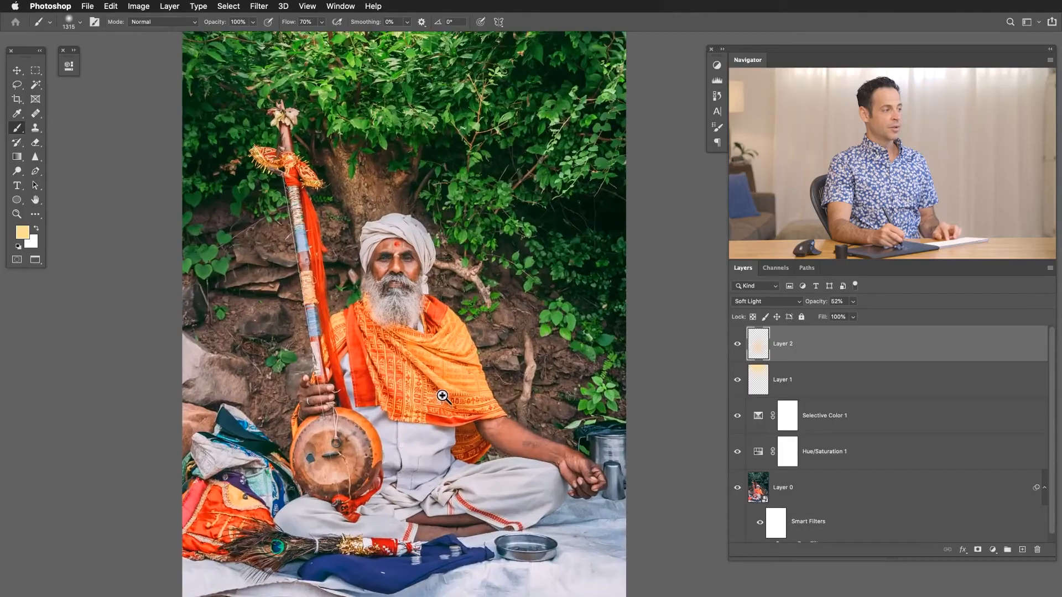
# Start a Color Range selection, sample the red-orange cloth on the man's chest, and set Fuzziness to 119.
pyautogui.moveTo(448, 429); pyautogui.dragTo(451, 415)
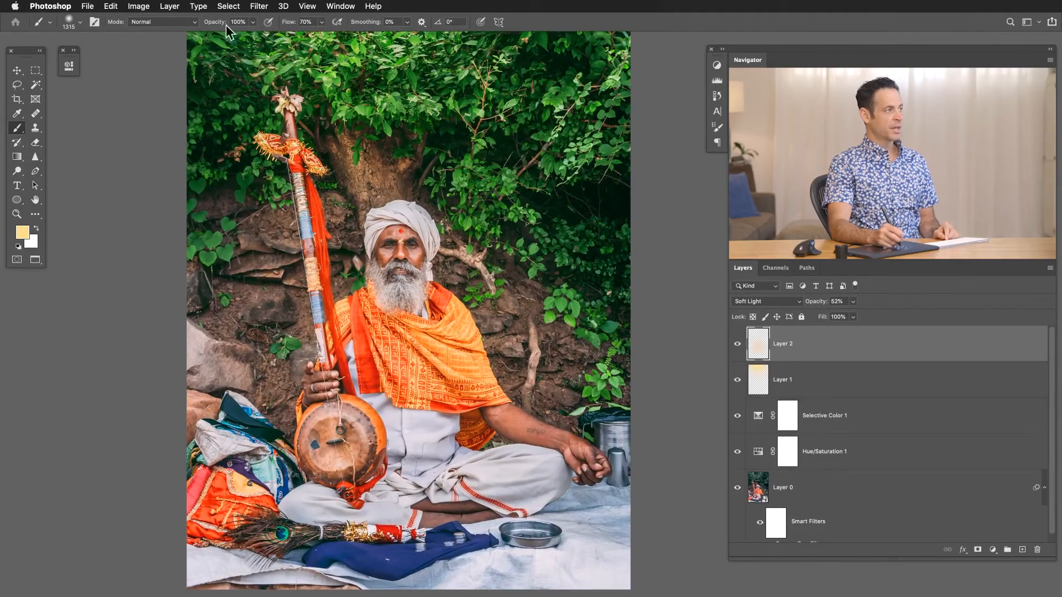
pyautogui.click(233, 8)
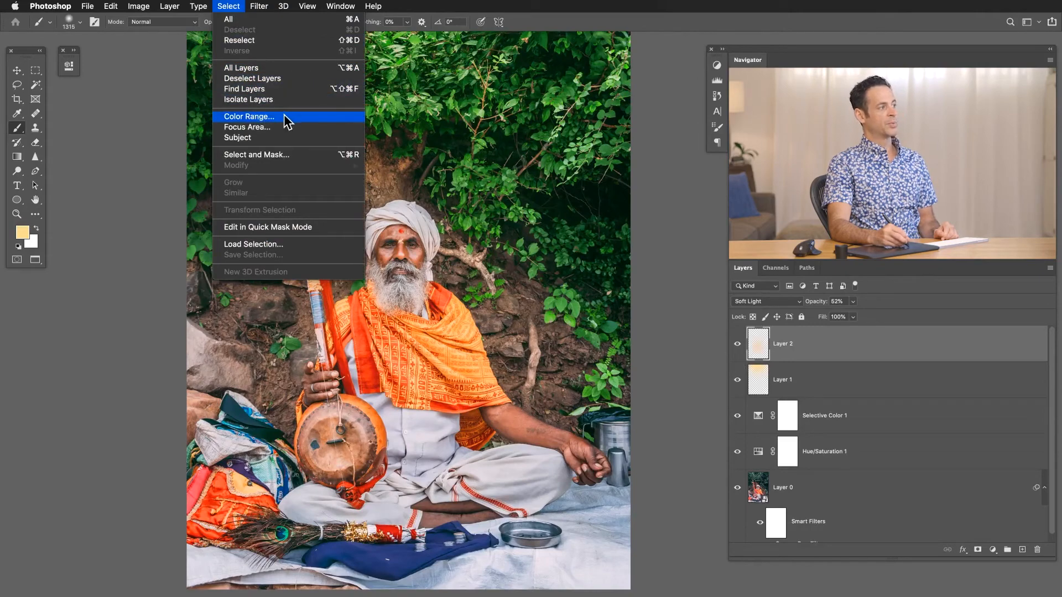
pyautogui.click(249, 116)
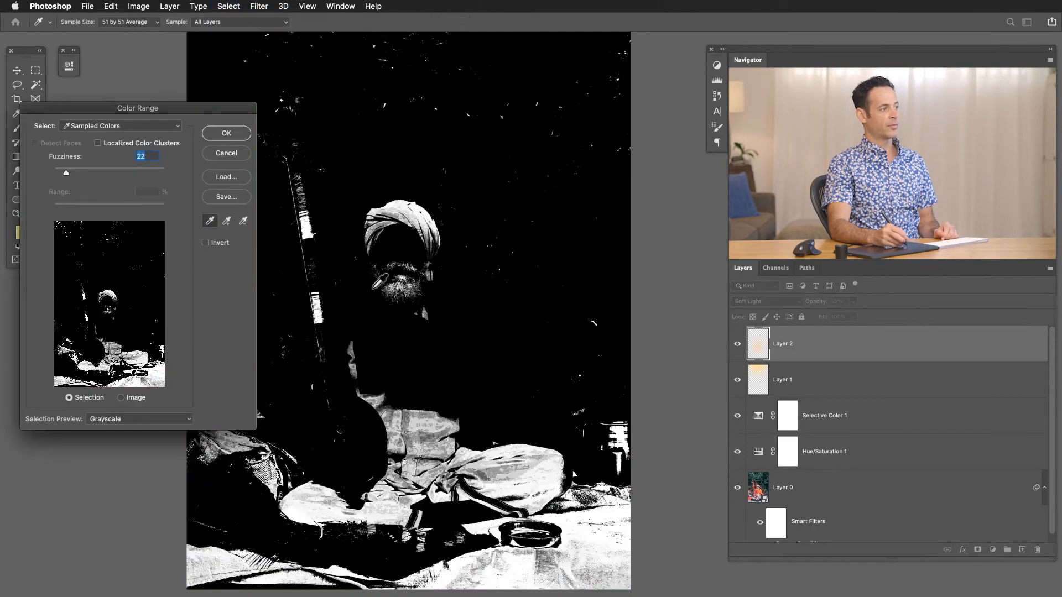
pyautogui.click(374, 326)
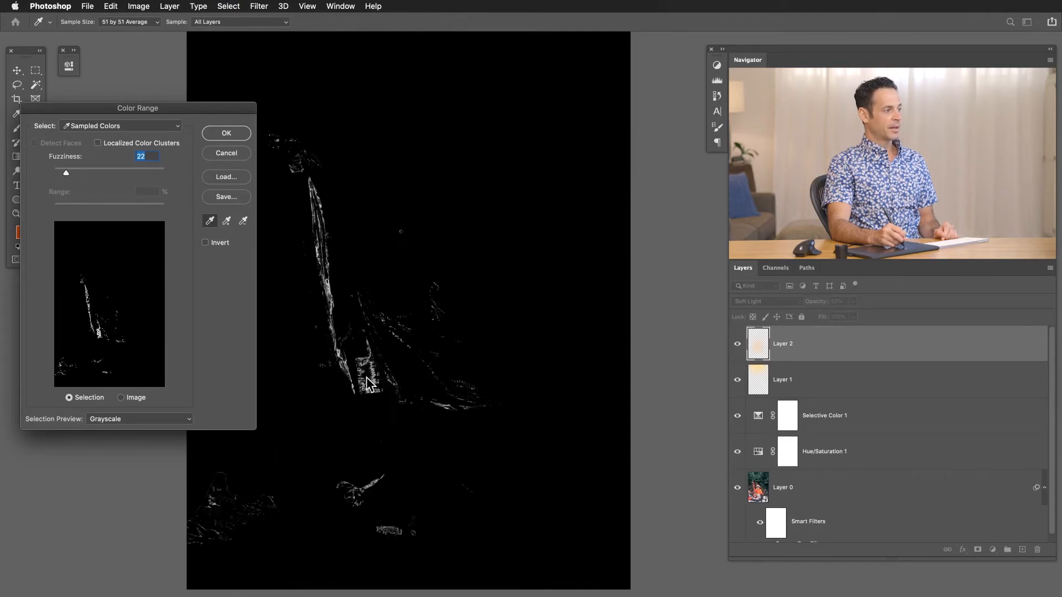
pyautogui.click(369, 377)
pyautogui.click(366, 381)
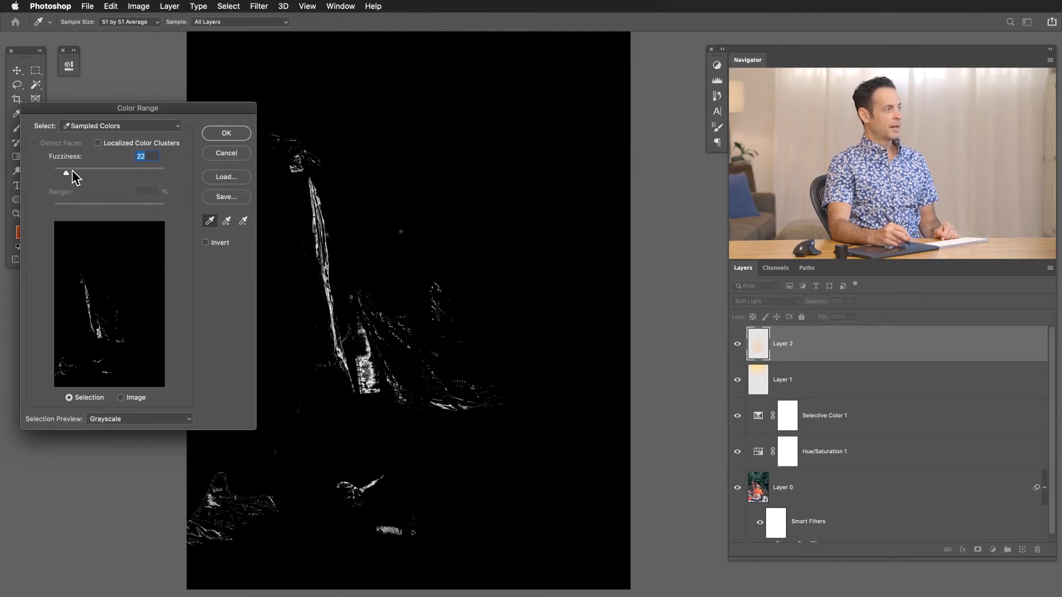
pyautogui.moveTo(69, 172); pyautogui.dragTo(120, 167)
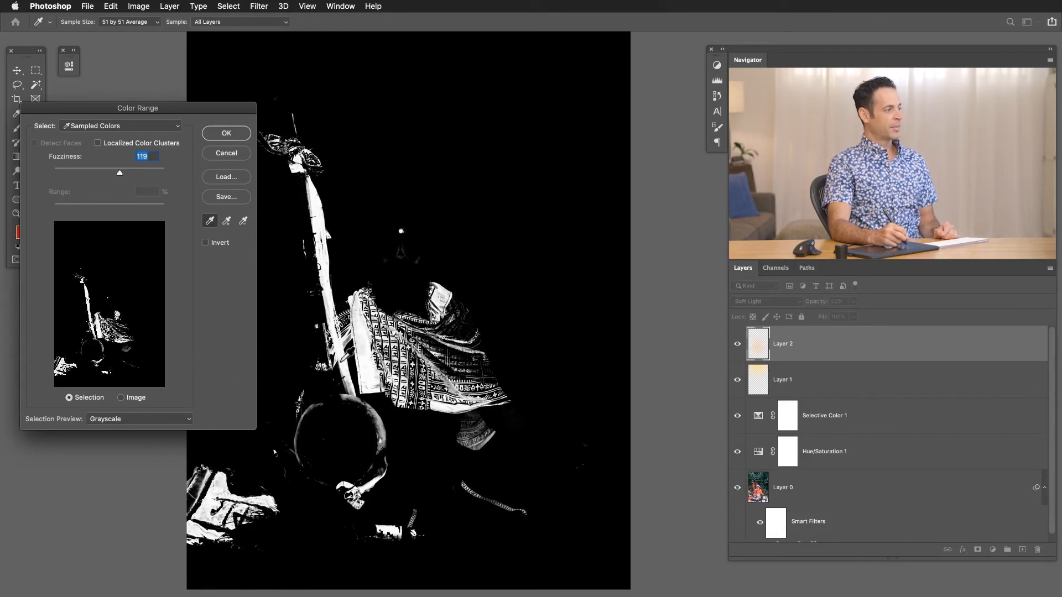
# Compare the None, White Matte and Quick Mask selection previews, finishing with the preview set to Grayscale.
pyautogui.click(151, 413)
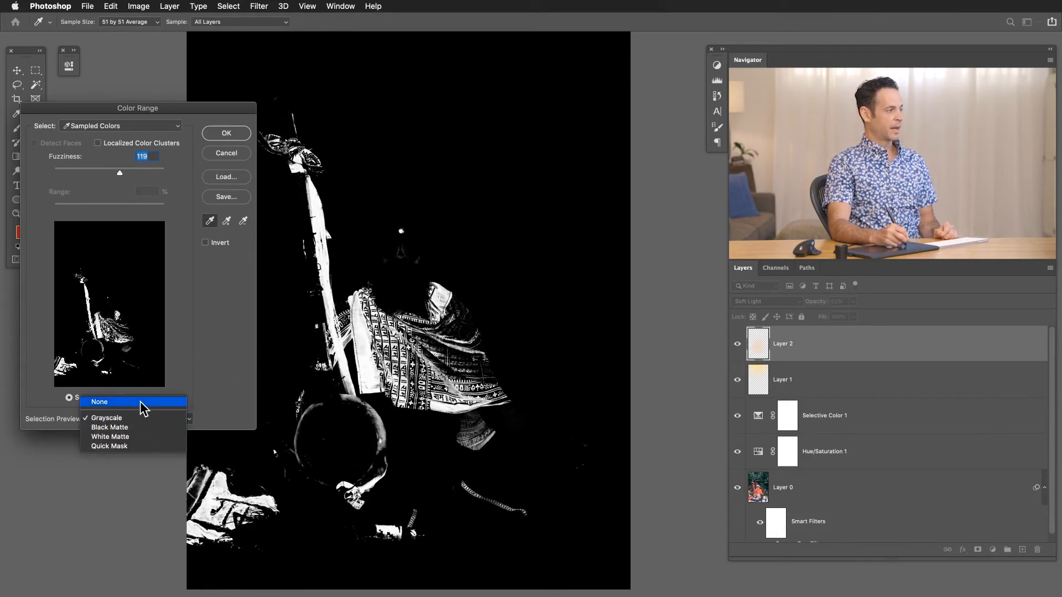
pyautogui.click(142, 410)
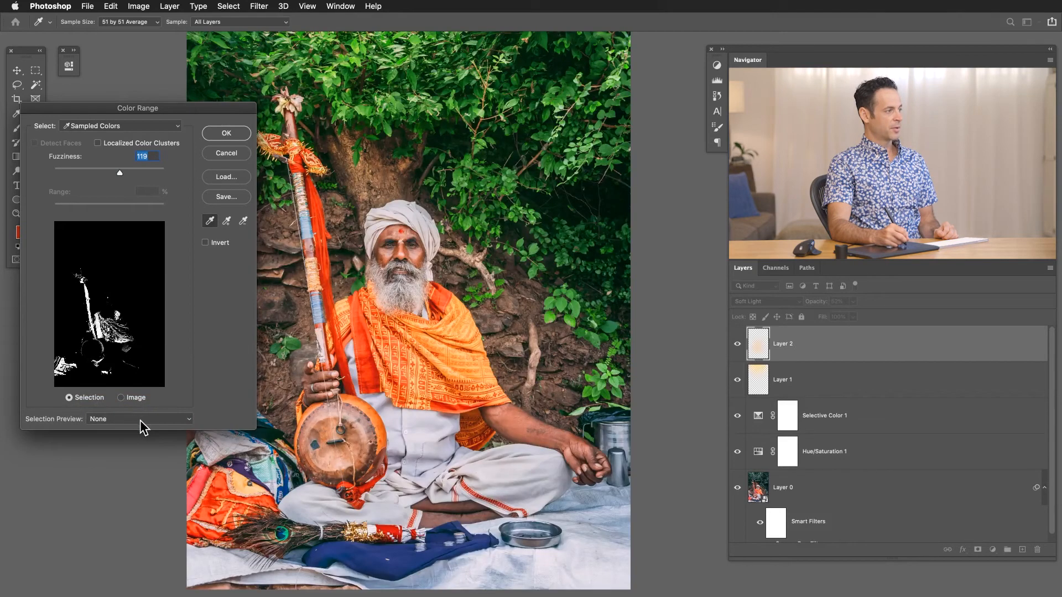
pyautogui.click(133, 420)
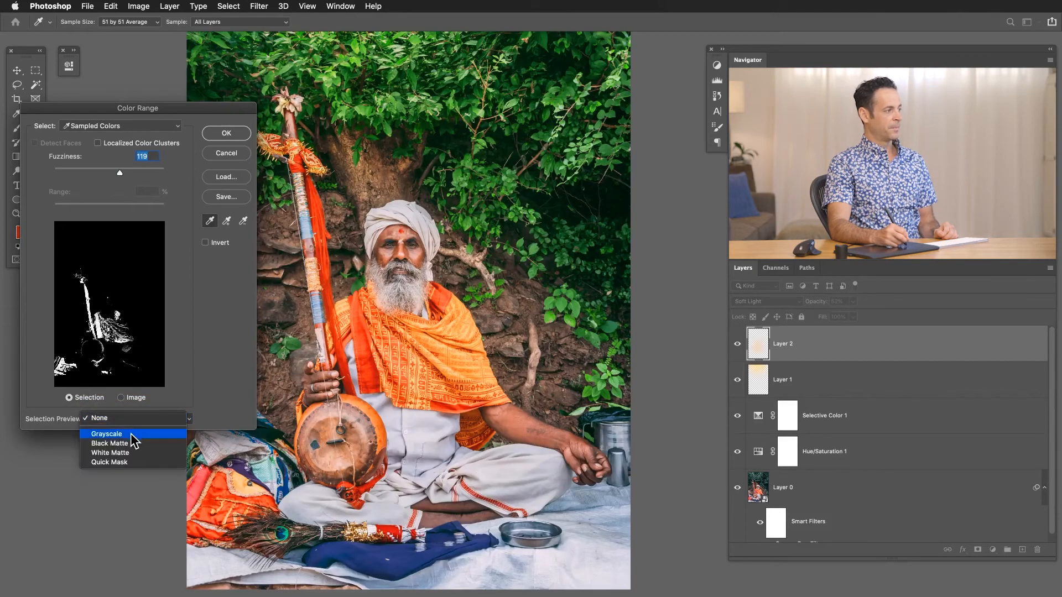
pyautogui.click(131, 434)
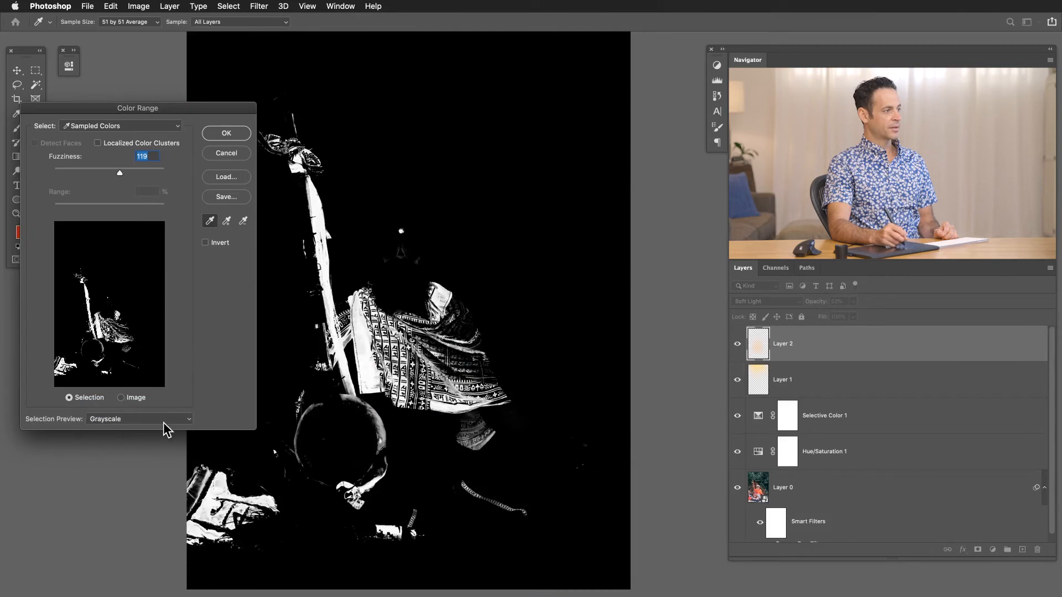
pyautogui.click(161, 426)
pyautogui.click(154, 434)
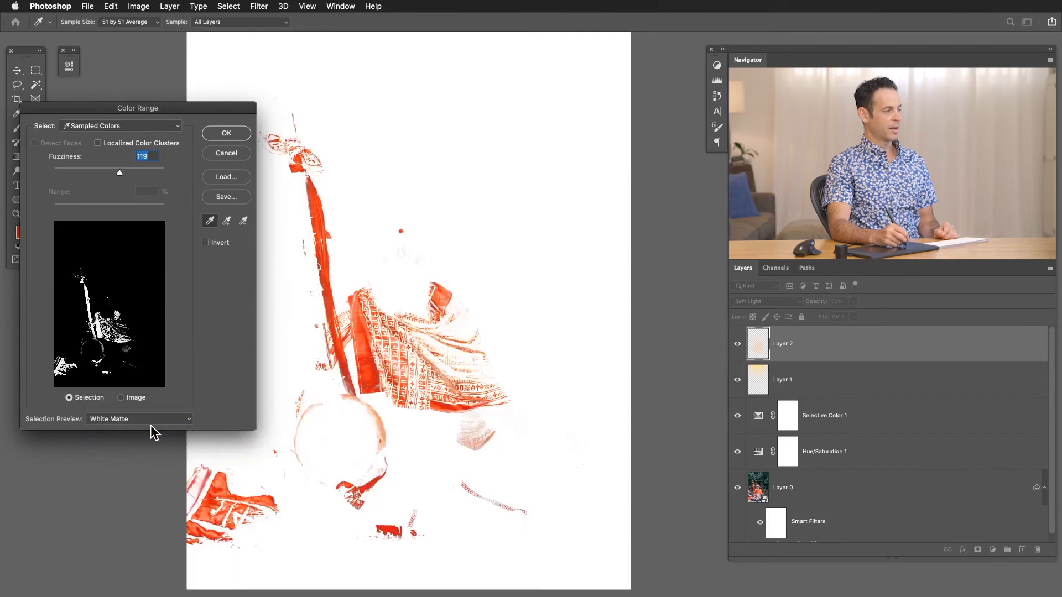
pyautogui.click(151, 422)
pyautogui.click(153, 432)
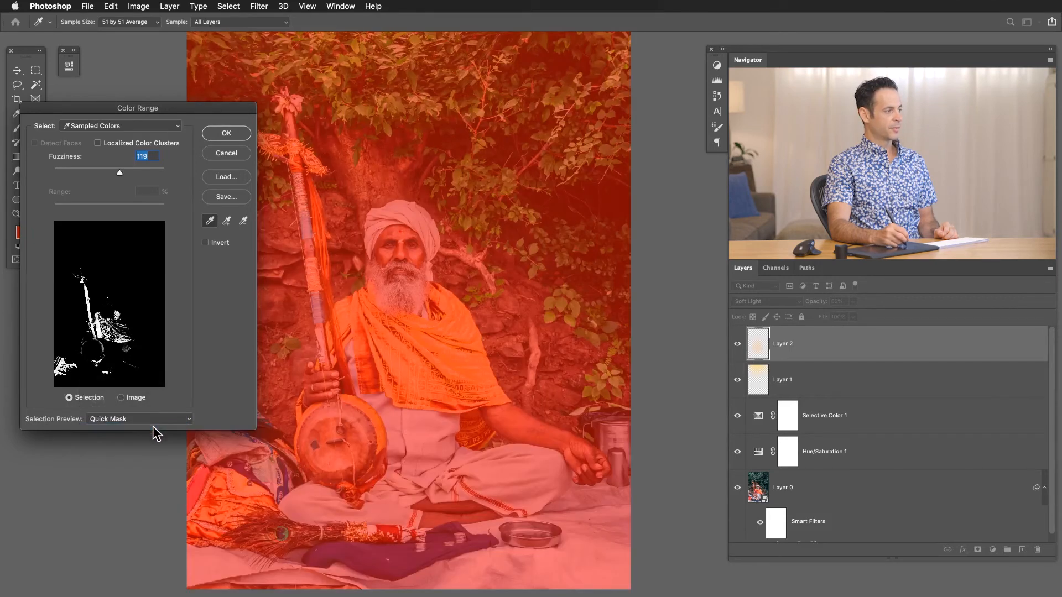
pyautogui.click(156, 420)
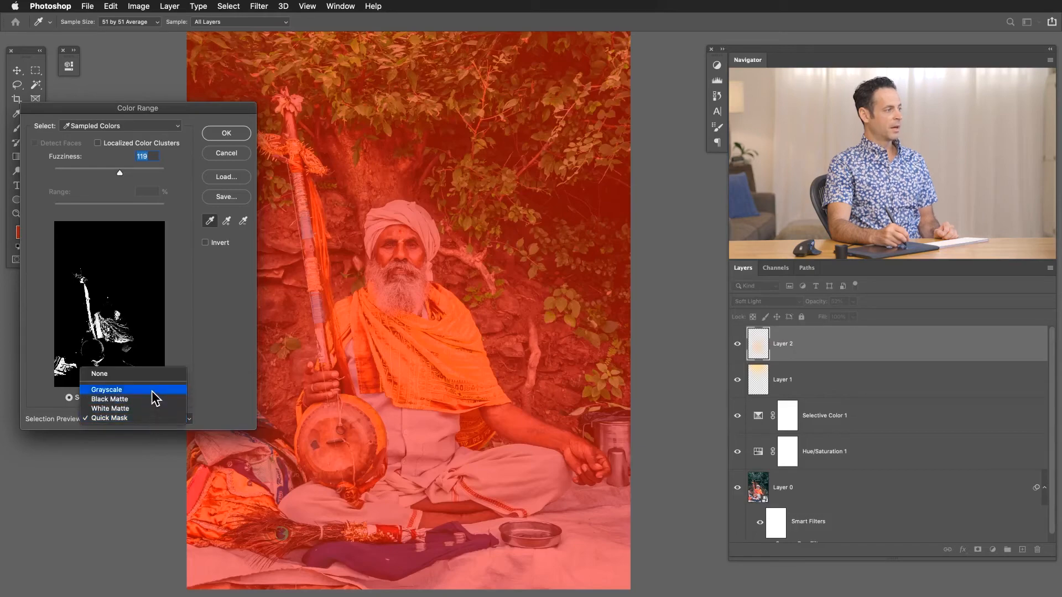
pyautogui.click(154, 392)
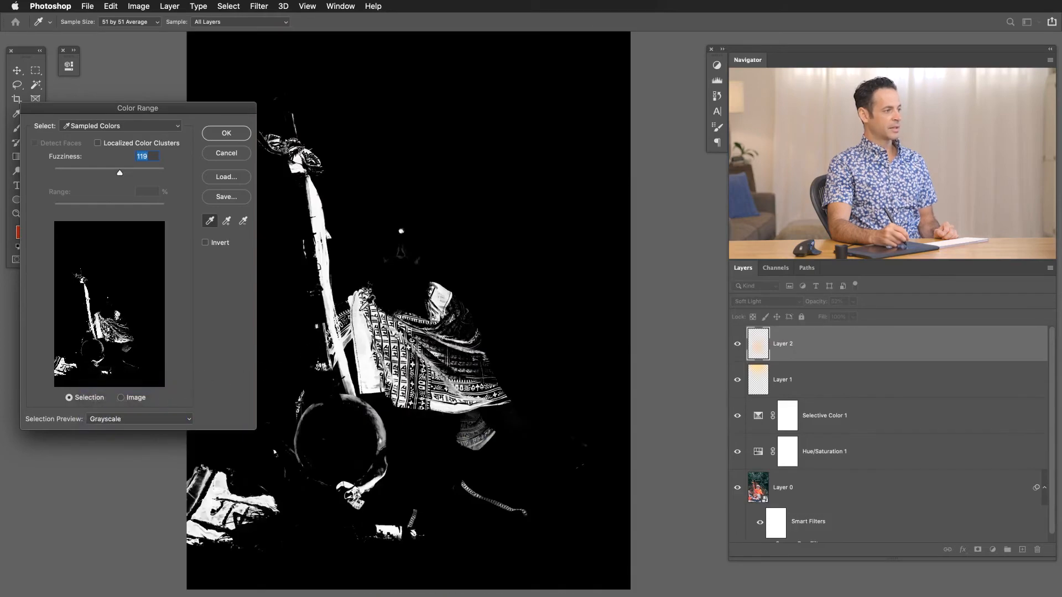
# Try sampling the rocks and the green foliage in Color Range, and return the sample to the red-orange cloth.
pyautogui.click(350, 277)
pyautogui.click(458, 236)
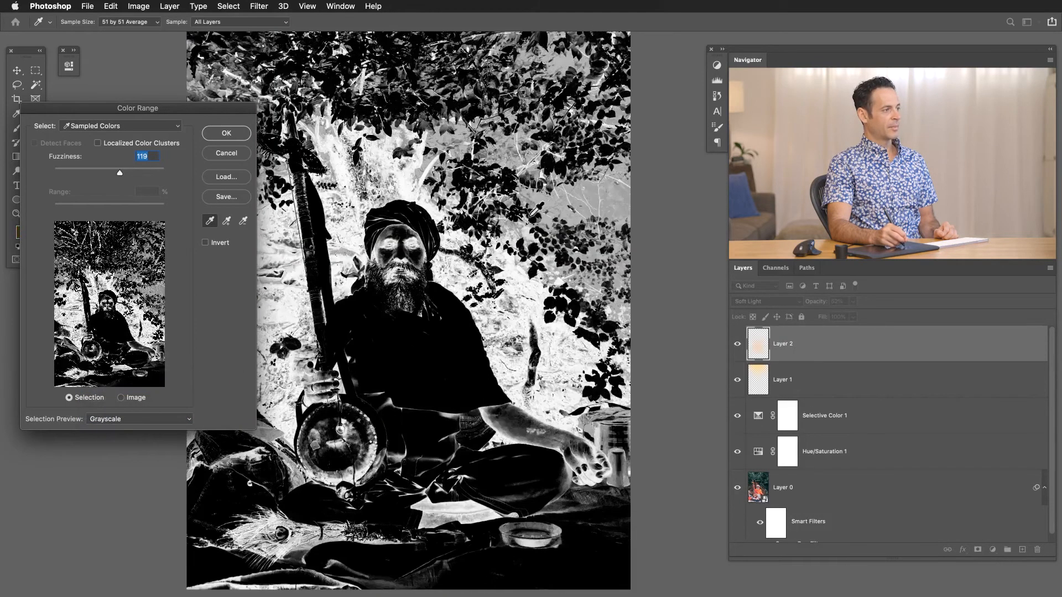
pyautogui.click(545, 214)
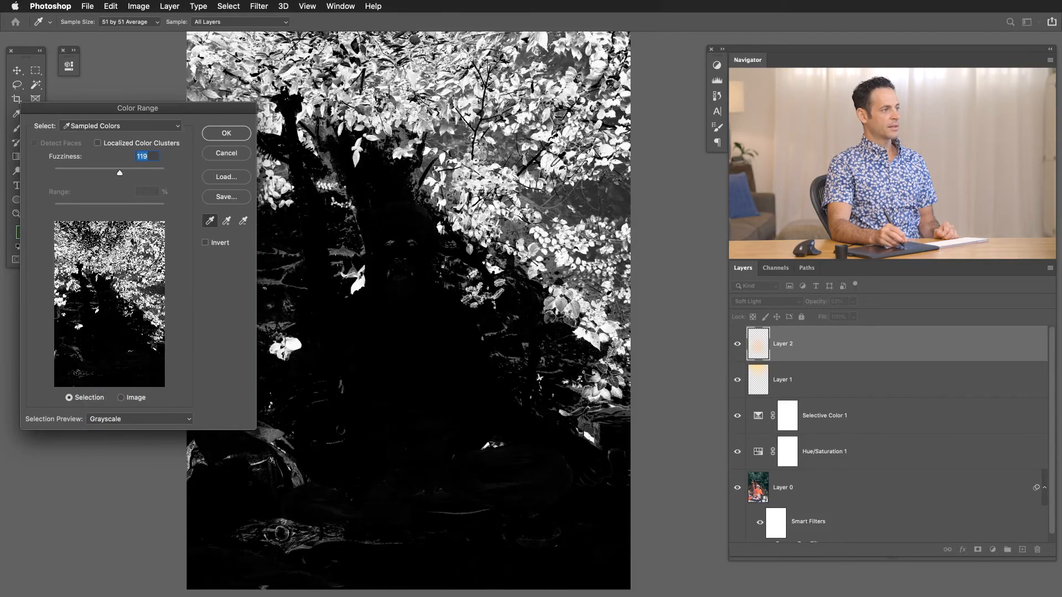
pyautogui.click(461, 110)
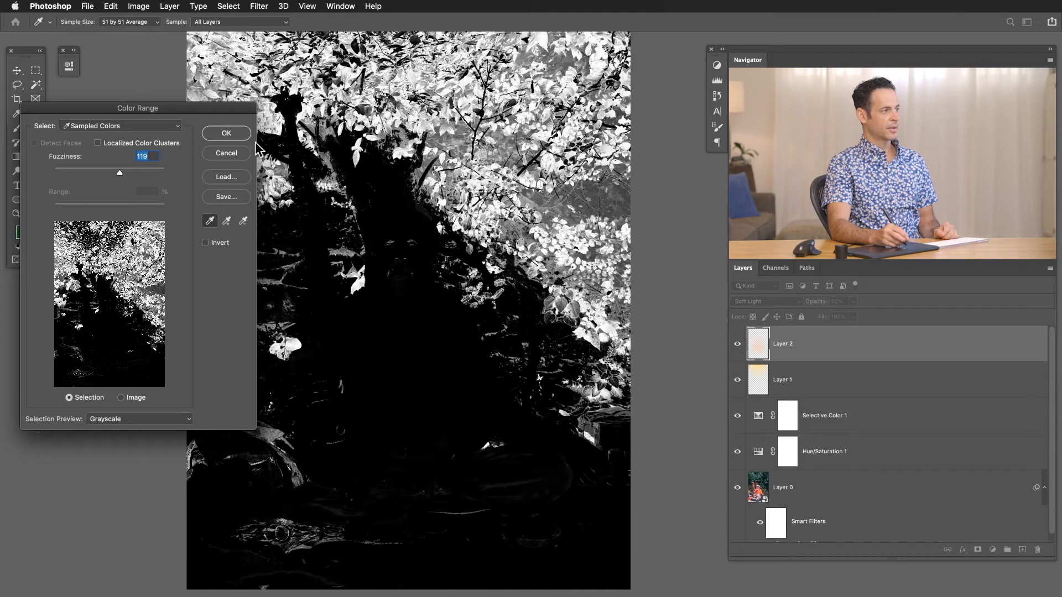
pyautogui.click(346, 316)
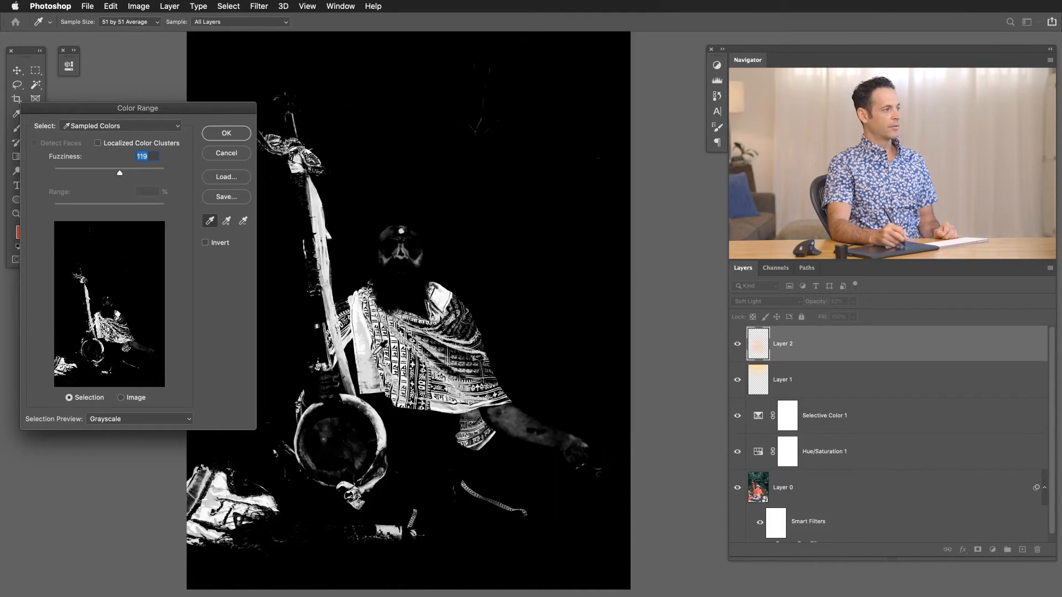
pyautogui.click(367, 355)
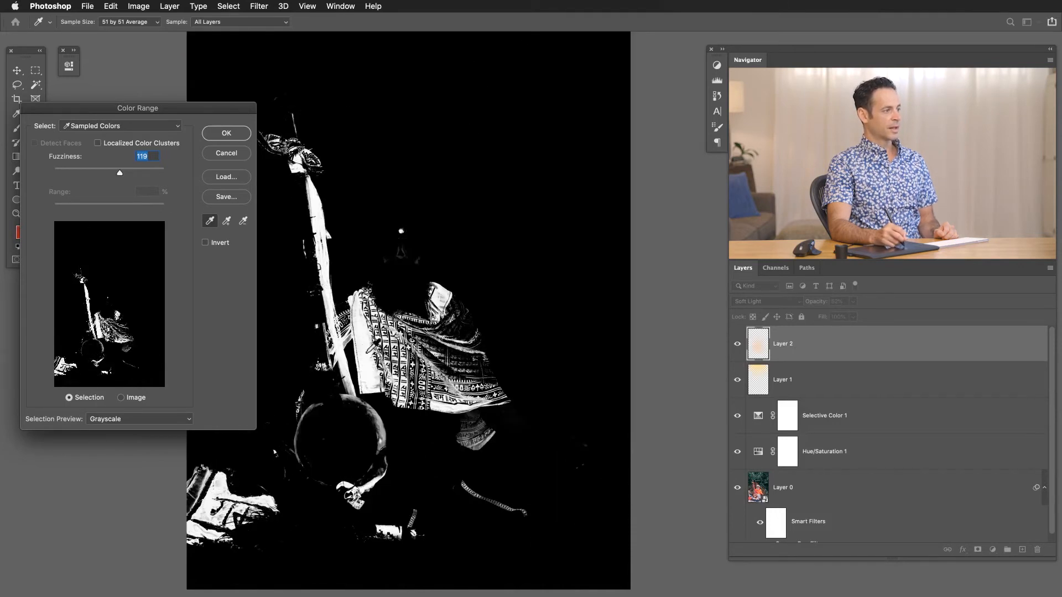
# Set the Color Range Fuzziness to 104 and create the selection of the red-orange cloth.
pyautogui.moveTo(125, 172)
pyautogui.mouseDown()
pyautogui.moveTo(141, 172)
pyautogui.moveTo(112, 171)
pyautogui.mouseUp()
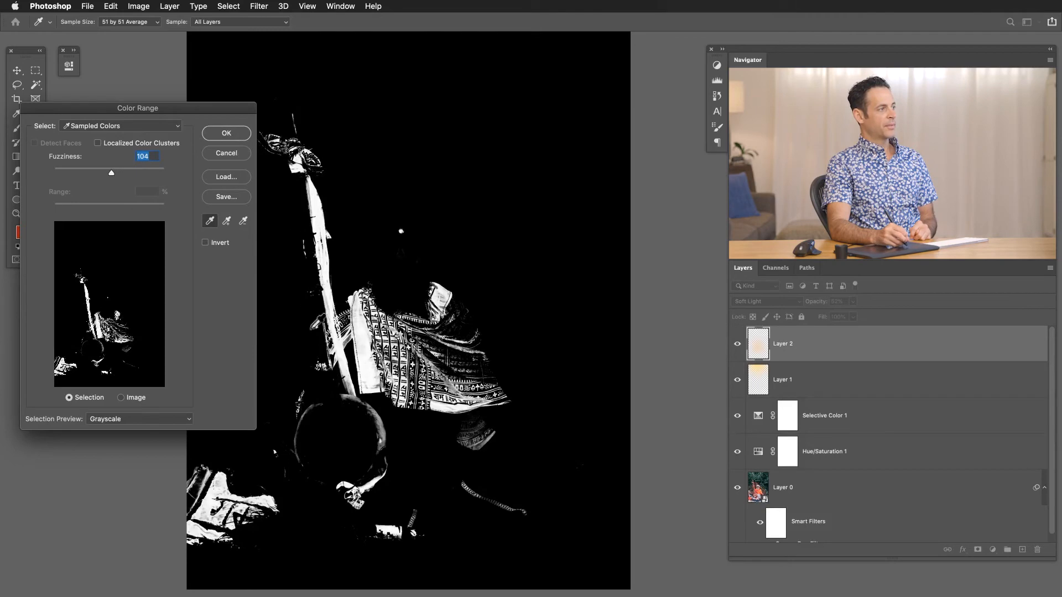
pyautogui.click(241, 138)
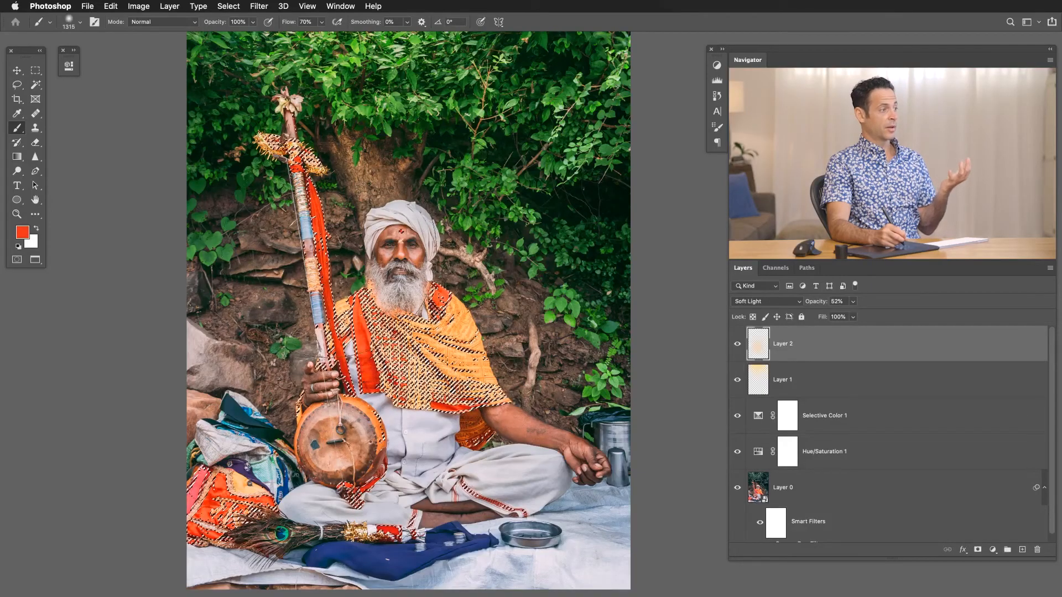
# Change the foreground colour to a bright blue.
pyautogui.click(22, 233)
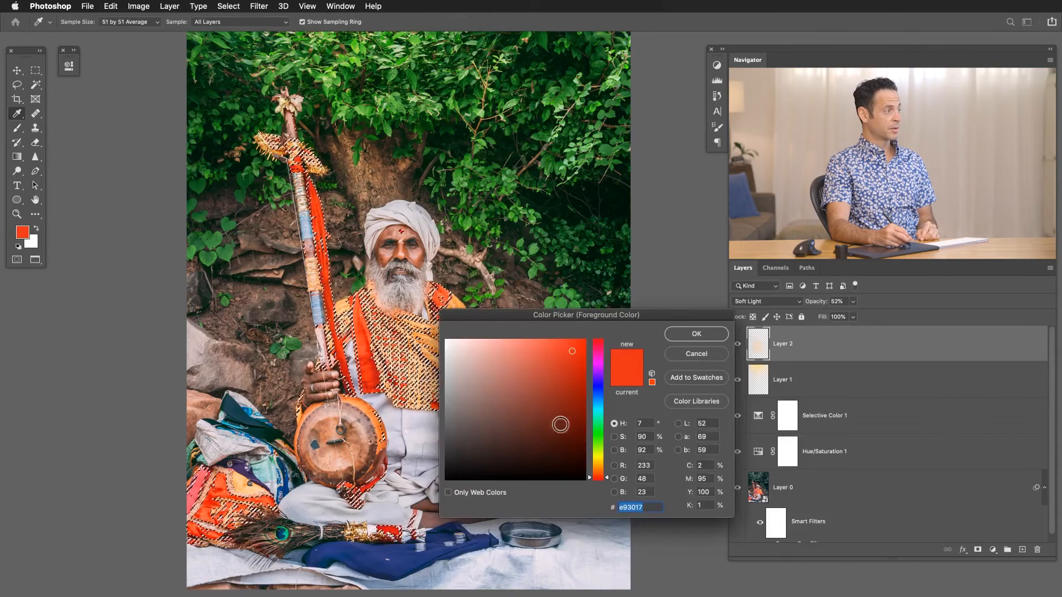
pyautogui.click(598, 394)
pyautogui.click(680, 335)
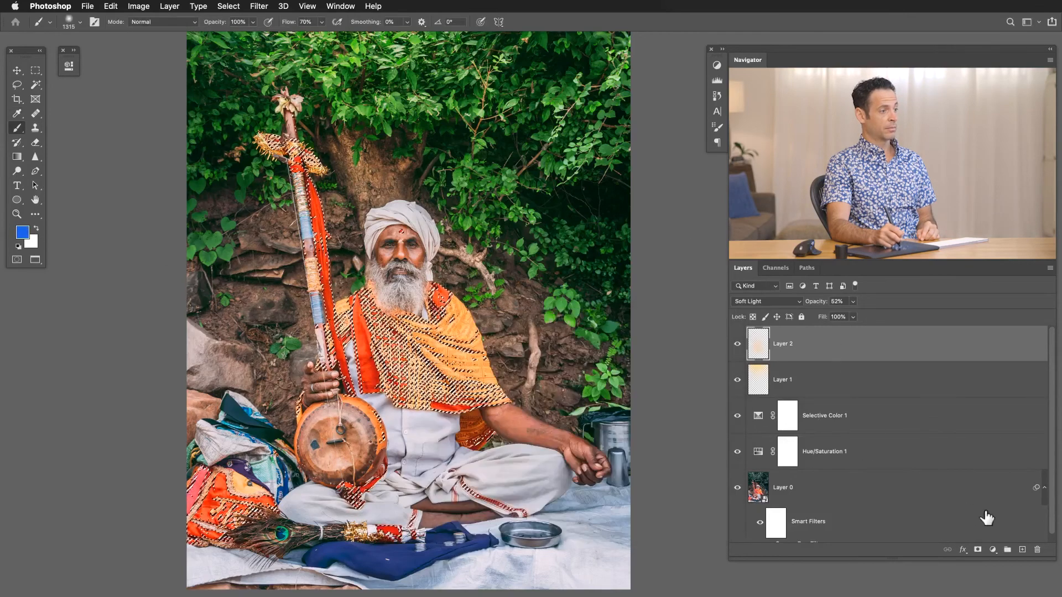
# Add a new layer above Layer 2 and fill the cloth selection on it with the blue foreground colour.
pyautogui.click(1022, 550)
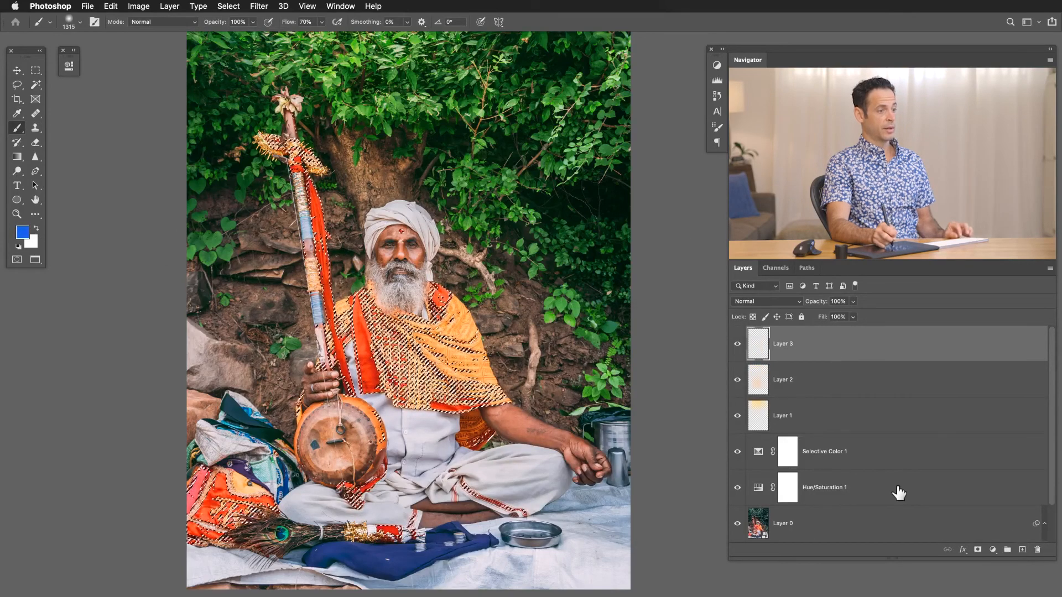
pyautogui.hotkey('shift', 'BackSpace')
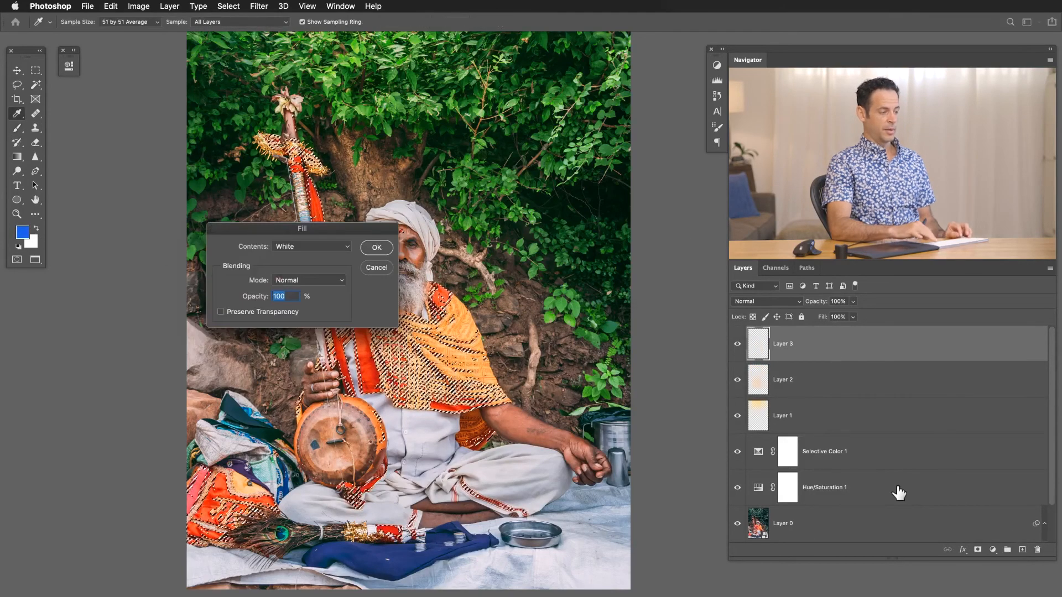
pyautogui.click(305, 247)
pyautogui.click(304, 157)
pyautogui.click(377, 247)
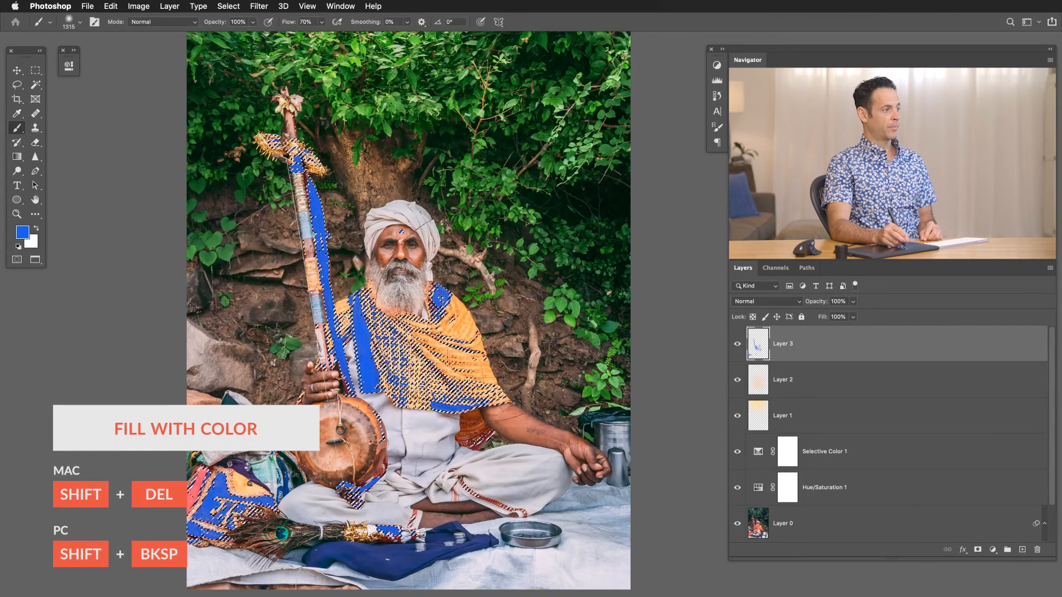
# Set the blue fill layer's blending mode to Hue, deselect, and compare the photo with that layer hidden and shown.
pyautogui.click(753, 300)
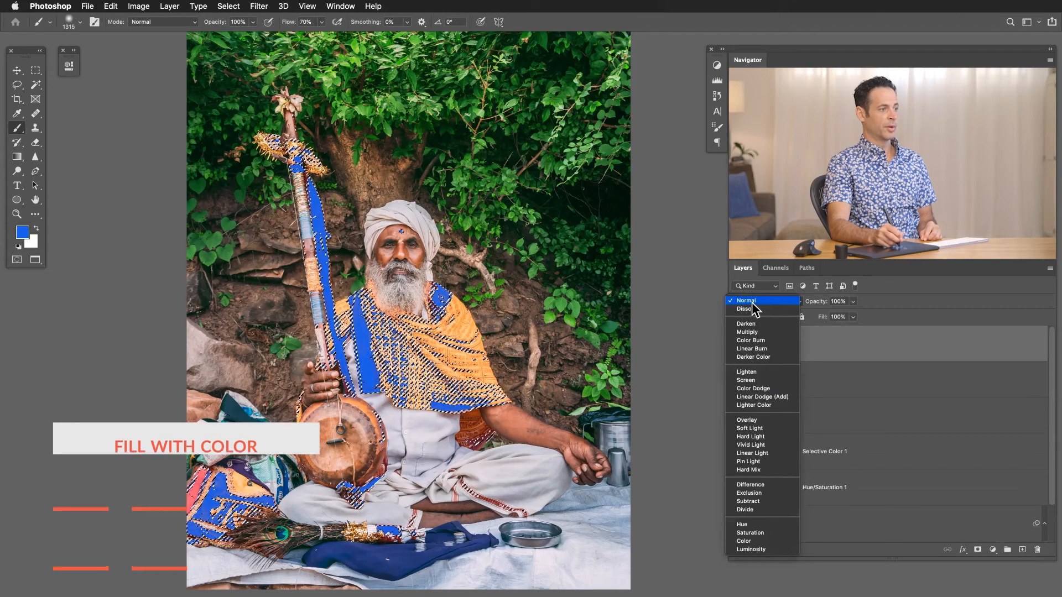
pyautogui.click(762, 528)
pyautogui.press('super+d')
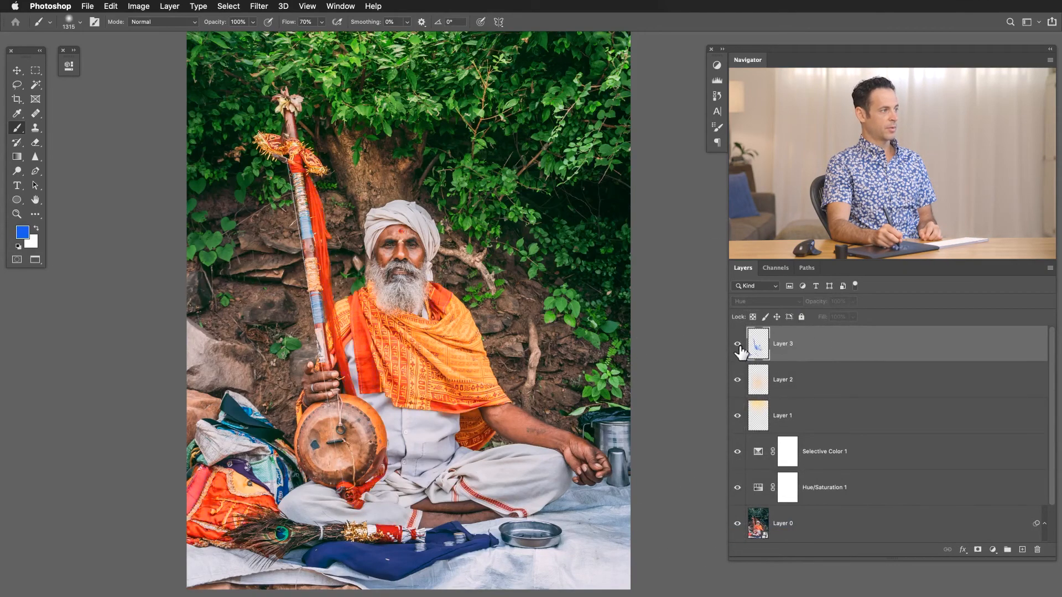
pyautogui.click(737, 344)
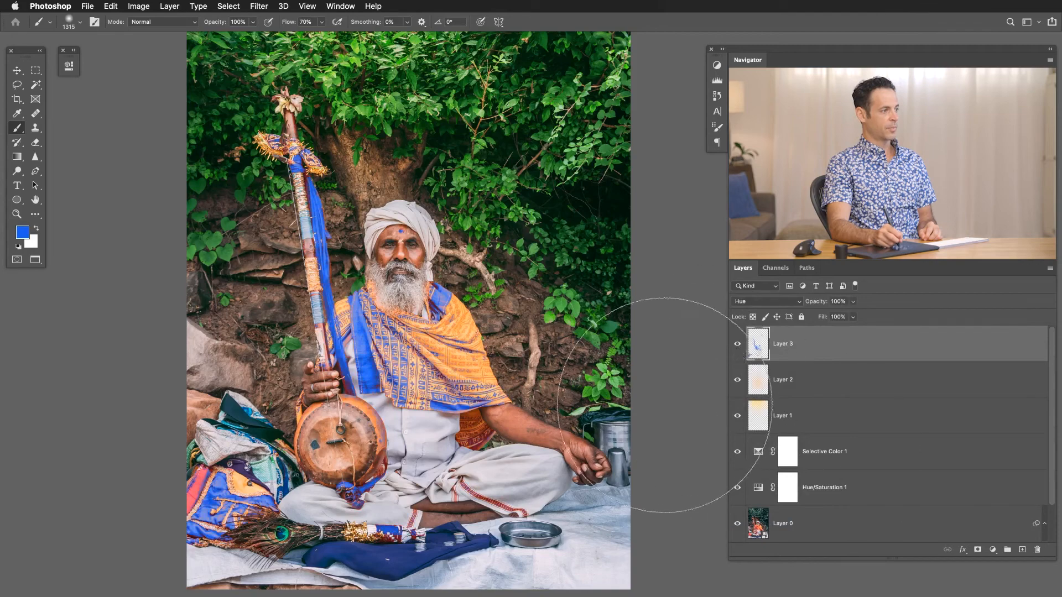
# Undo the blue fill, its Hue blending mode and the new layer it was made on.
pyautogui.press('super+z')
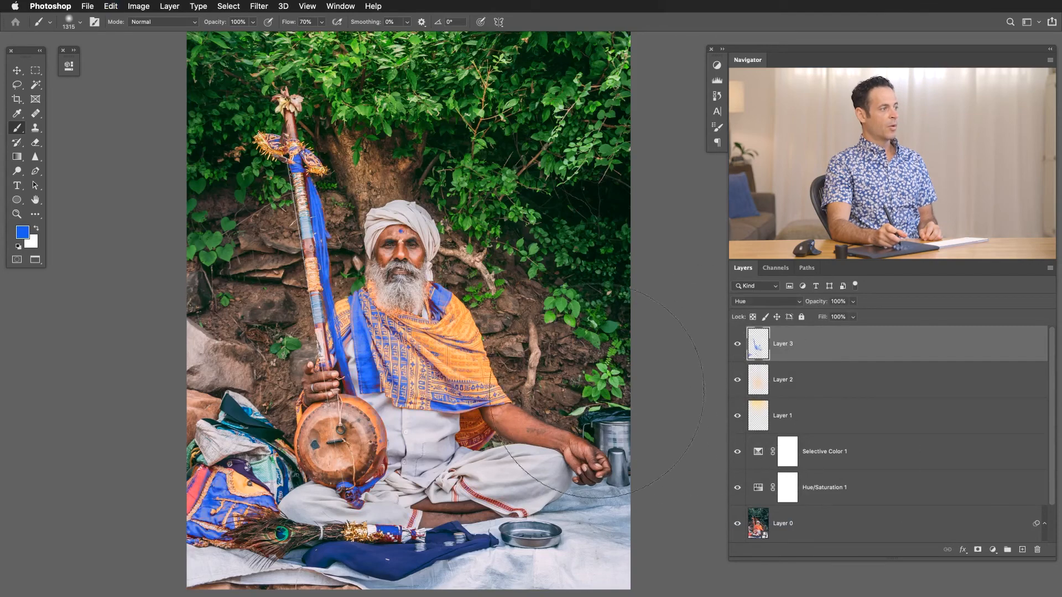
pyautogui.press('super+shift+z')
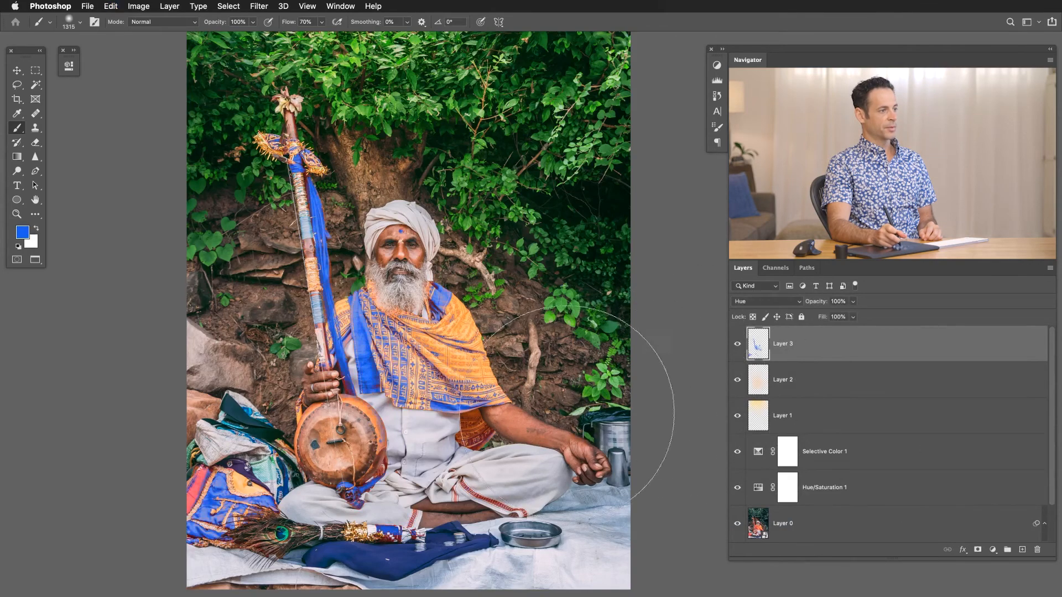
pyautogui.press('super+z')
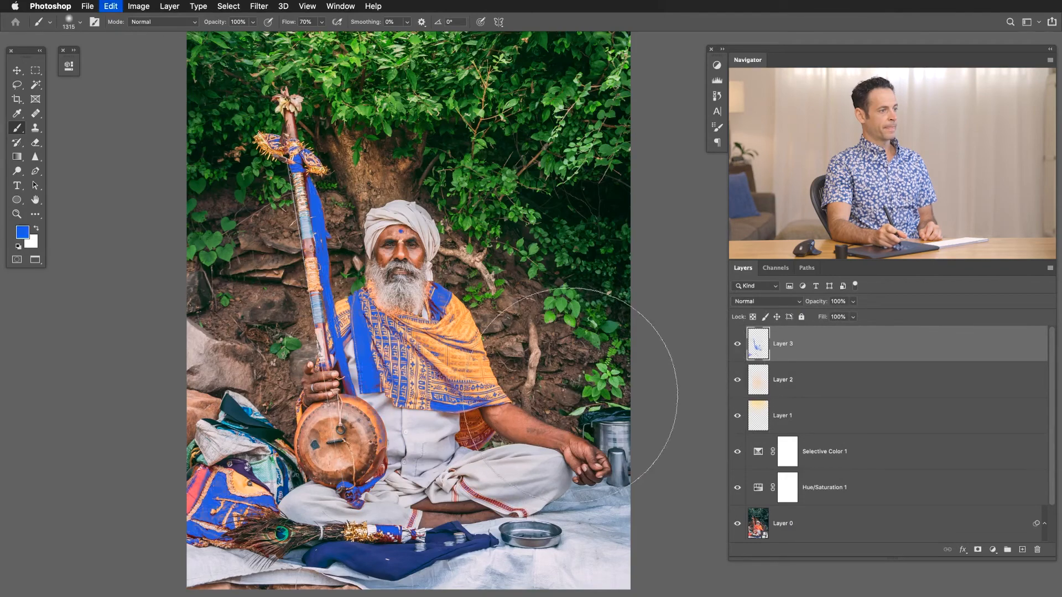
pyautogui.press('super+z')
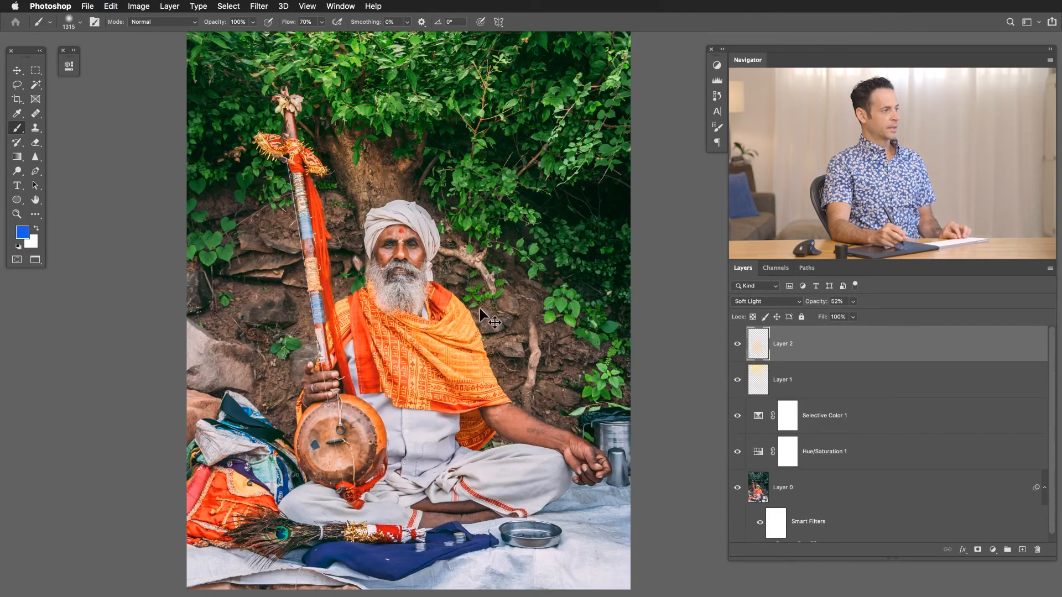
# Restore the cloth selection and add a Hue/Saturation adjustment layer above Layer 2 masked by it.
pyautogui.press('super+shift+d')
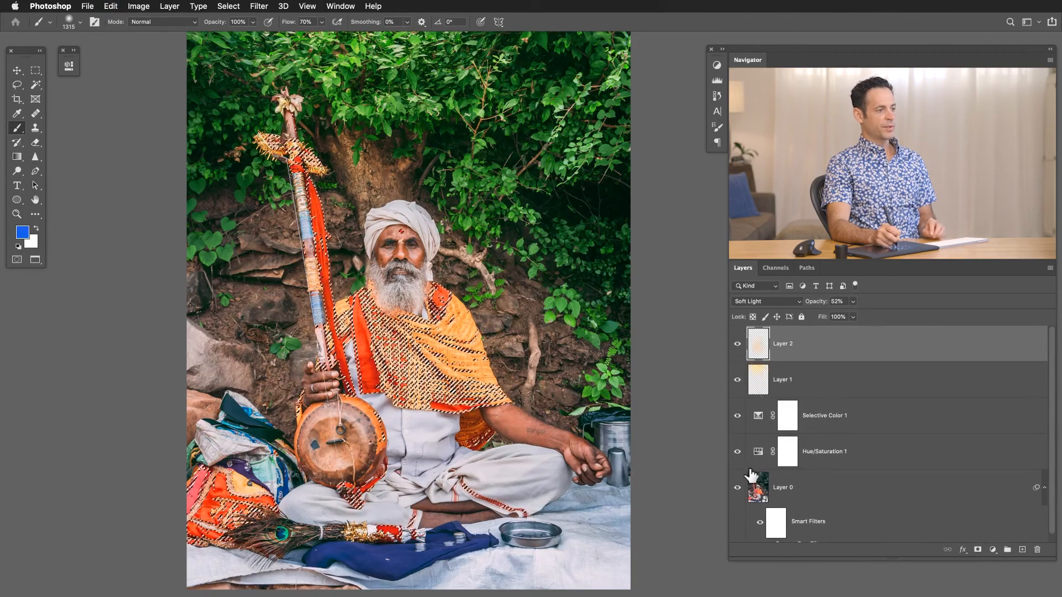
pyautogui.click(992, 549)
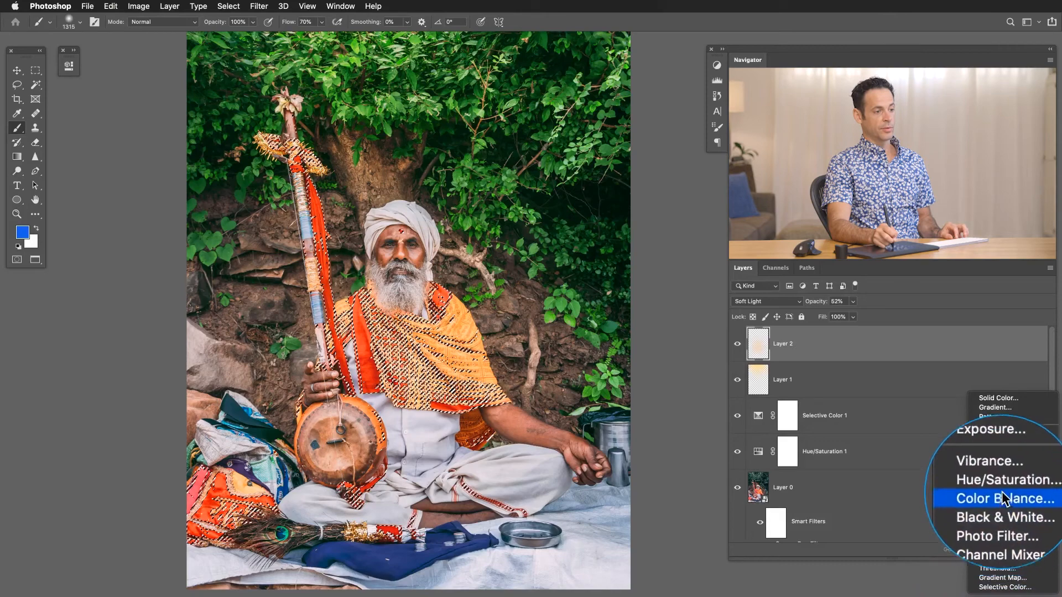
pyautogui.click(1002, 487)
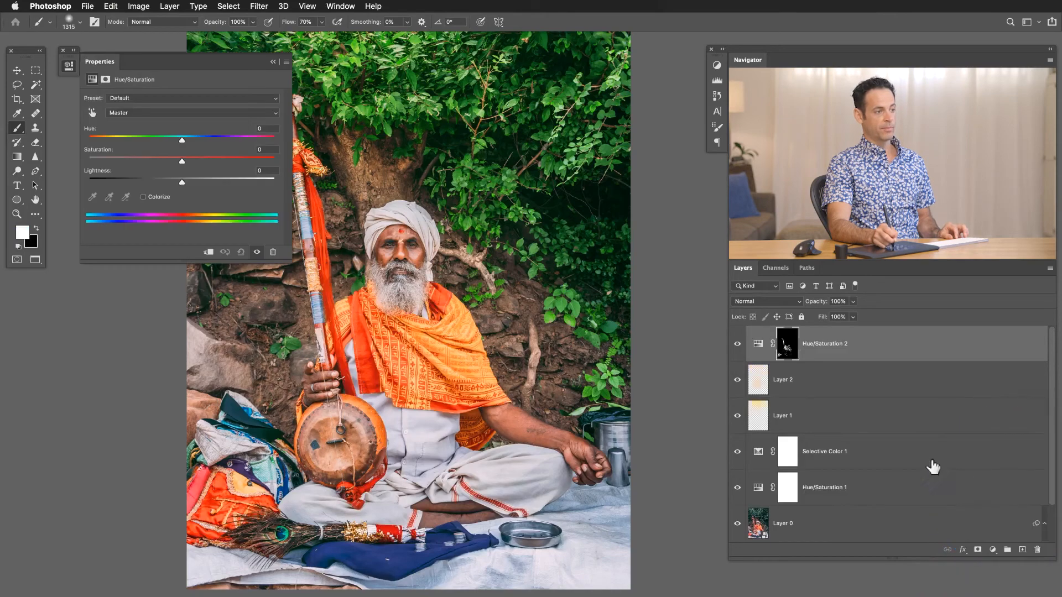
# Check the new adjustment's layer mask, and set its Hue to -2 and Saturation to +19.
pyautogui.keyDown('alt'); pyautogui.click(785, 348); pyautogui.keyUp('alt')
pyautogui.keyDown('alt'); pyautogui.click(785, 349); pyautogui.keyUp('alt')
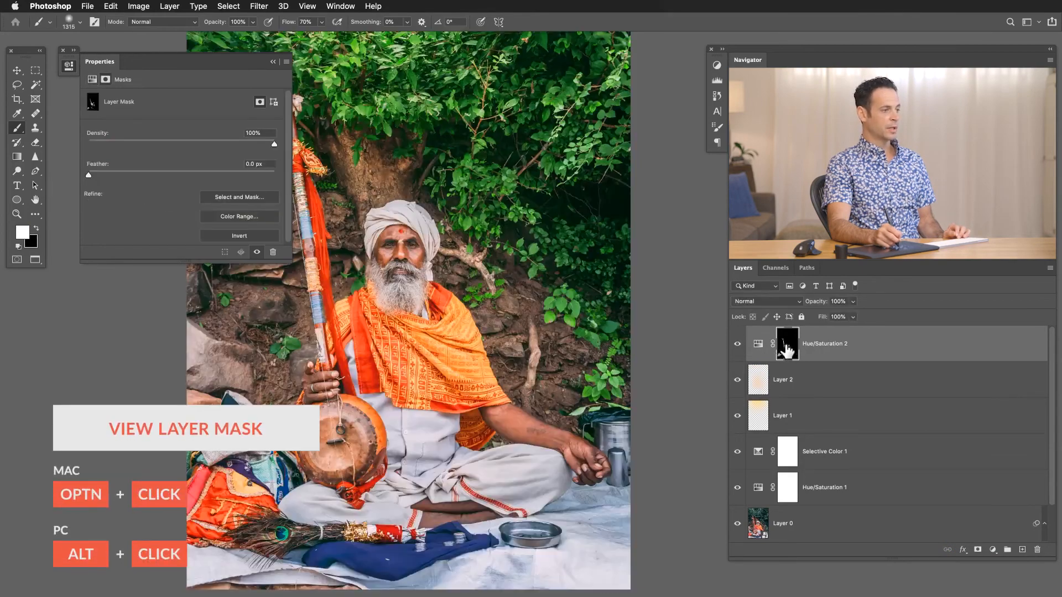
pyautogui.click(757, 346)
pyautogui.moveTo(177, 137)
pyautogui.mouseDown()
pyautogui.moveTo(197, 142)
pyautogui.moveTo(118, 153)
pyautogui.moveTo(217, 147)
pyautogui.moveTo(161, 147)
pyautogui.moveTo(186, 145)
pyautogui.moveTo(196, 160)
pyautogui.moveTo(194, 142)
pyautogui.moveTo(183, 143)
pyautogui.mouseUp()
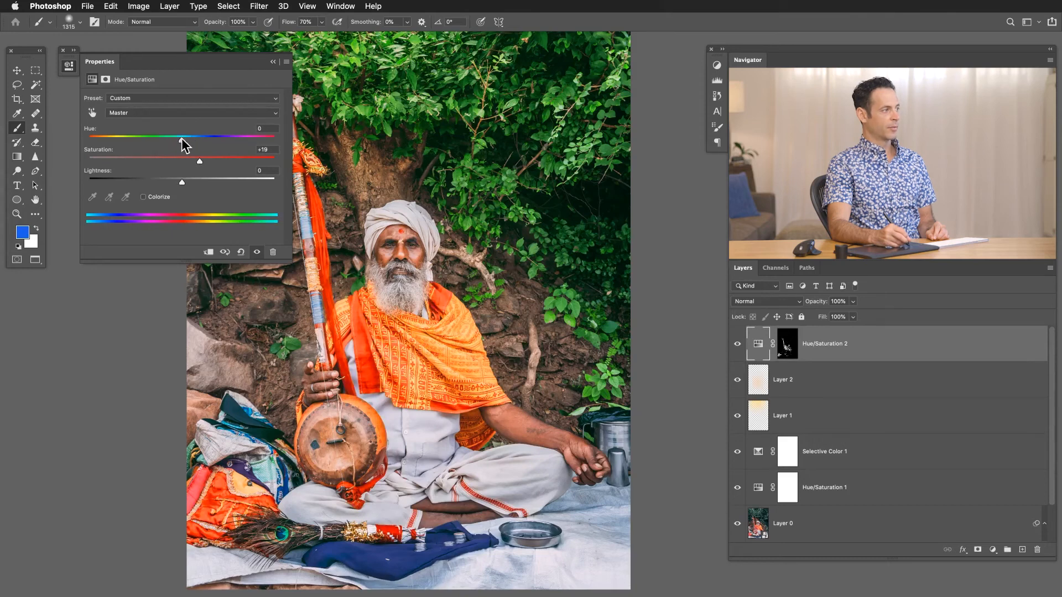
# Compare the cloth colours with the Hue/Saturation 2 layer hidden and shown.
pyautogui.click(737, 344)
pyautogui.click(737, 344)
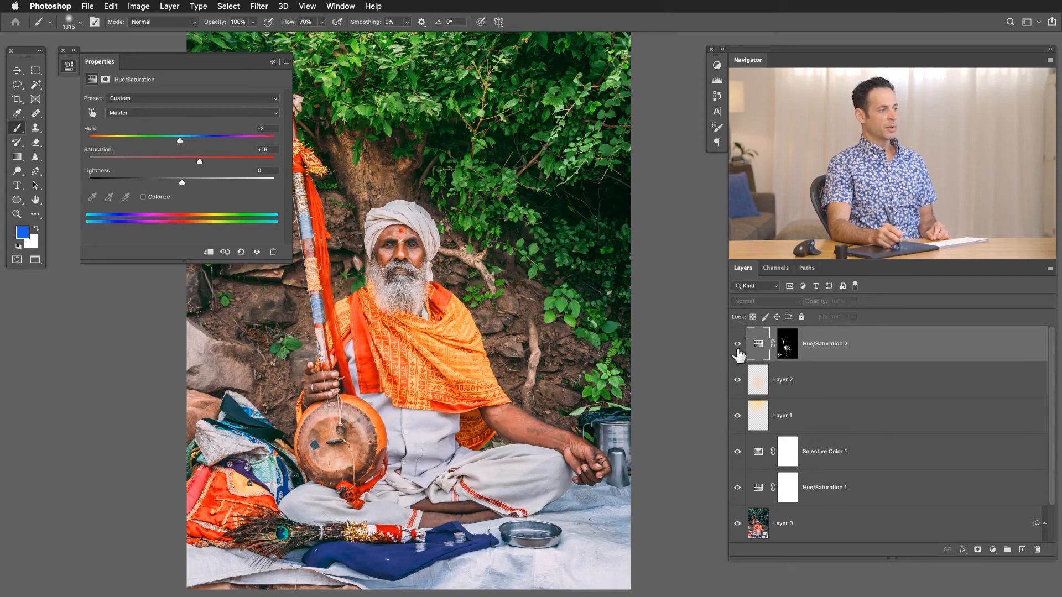
pyautogui.click(737, 344)
pyautogui.click(737, 344)
# Display the Hue/Saturation 2 layer mask and paint black over the feather fan's handle and the mark on the forehead.
pyautogui.moveTo(404, 395); pyautogui.dragTo(481, 411)
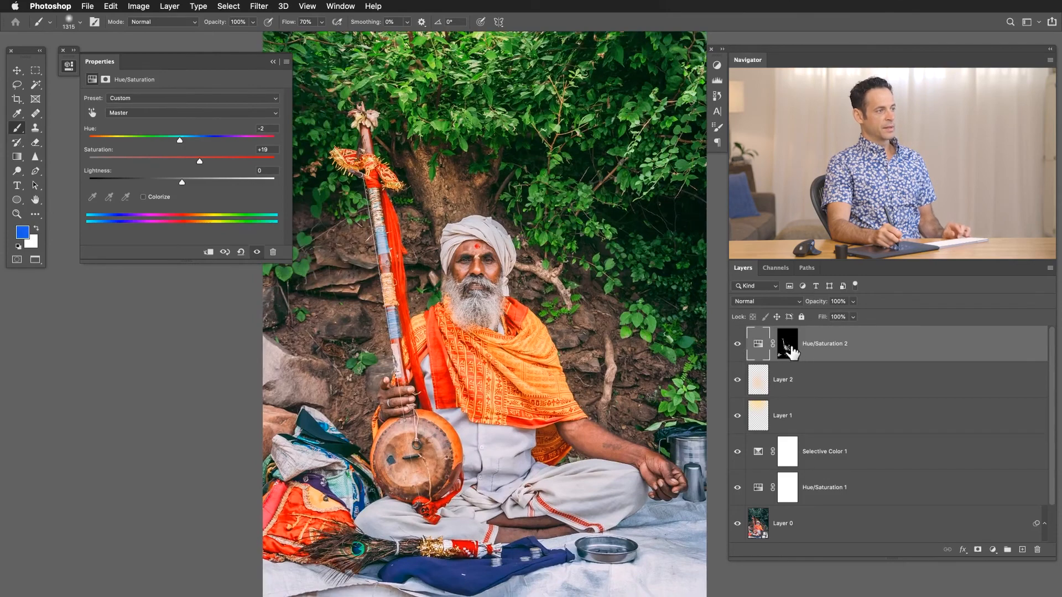
pyautogui.keyDown('alt'); pyautogui.click(787, 349); pyautogui.keyUp('alt')
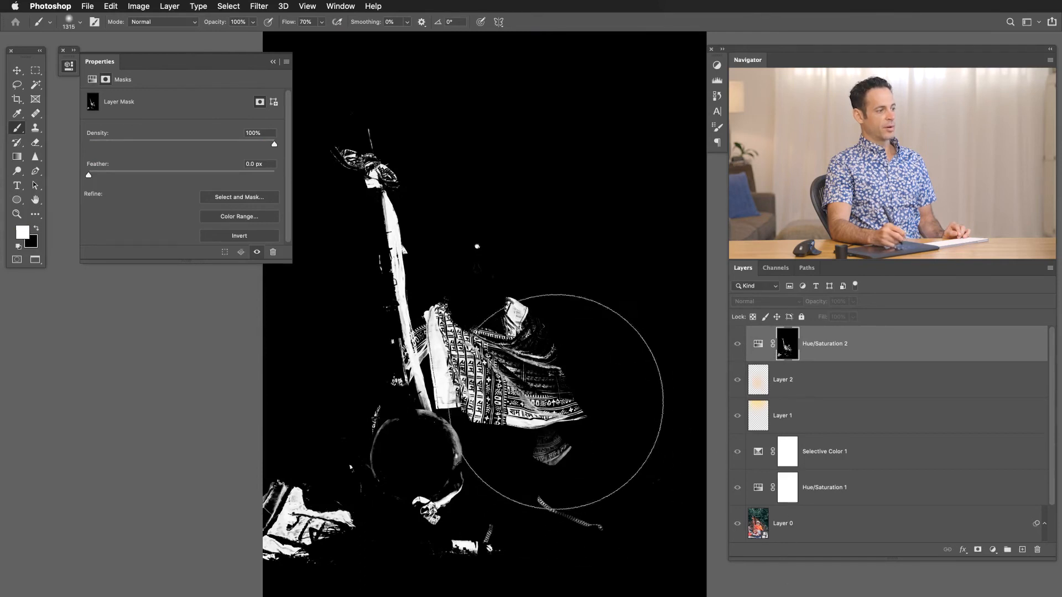
pyautogui.moveTo(500, 490)
pyautogui.mouseDown()
pyautogui.moveTo(472, 490)
pyautogui.moveTo(463, 515)
pyautogui.moveTo(466, 504)
pyautogui.mouseUp()
pyautogui.press('x')
pyautogui.moveTo(474, 549)
pyautogui.keyDown('ctrl'); pyautogui.keyDown('alt'); pyautogui.mouseDown()
pyautogui.moveTo(450, 549)
pyautogui.moveTo(497, 551)
pyautogui.mouseUp(); pyautogui.keyUp('alt'); pyautogui.keyUp('ctrl')
pyautogui.keyDown('ctrl'); pyautogui.keyDown('alt'); pyautogui.moveTo(483, 309); pyautogui.dragTo(473, 308); pyautogui.keyUp('alt'); pyautogui.keyUp('ctrl')
pyautogui.click(478, 245)
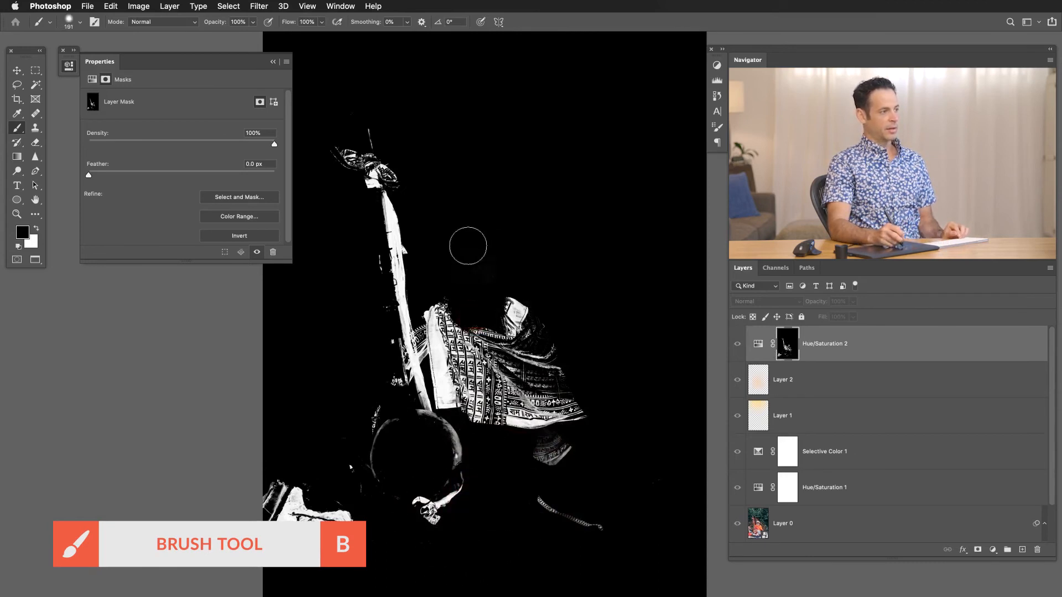
# Paint black on the mask over the stray areas by the instrument's tip, the trouser trim and the bag, and return to the photo view.
pyautogui.keyDown('ctrl'); pyautogui.keyDown('alt'); pyautogui.moveTo(399, 152); pyautogui.dragTo(389, 152); pyautogui.keyUp('alt'); pyautogui.keyUp('ctrl')
pyautogui.click(368, 139)
pyautogui.moveTo(535, 511); pyautogui.dragTo(591, 524)
pyautogui.moveTo(320, 526)
pyautogui.keyDown('ctrl'); pyautogui.keyDown('alt'); pyautogui.mouseDown()
pyautogui.moveTo(354, 526)
pyautogui.moveTo(344, 557)
pyautogui.moveTo(308, 533)
pyautogui.moveTo(252, 531)
pyautogui.mouseUp(); pyautogui.keyUp('alt'); pyautogui.keyUp('ctrl')
pyautogui.keyDown('ctrl'); pyautogui.keyDown('alt'); pyautogui.moveTo(356, 486); pyautogui.dragTo(325, 486); pyautogui.keyUp('alt'); pyautogui.keyUp('ctrl')
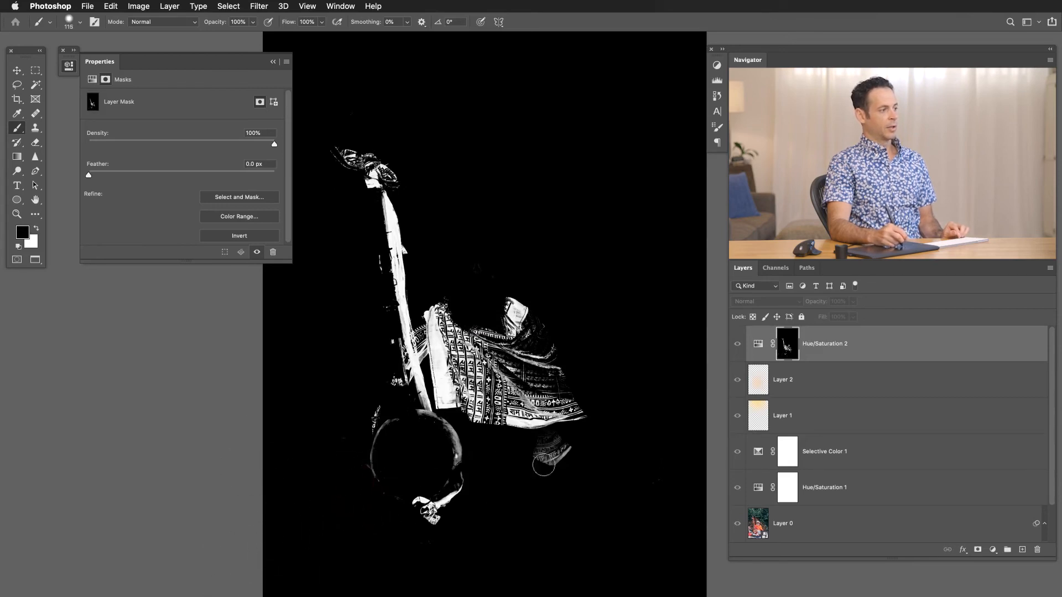
pyautogui.keyDown('alt'); pyautogui.click(787, 350); pyautogui.keyUp('alt')
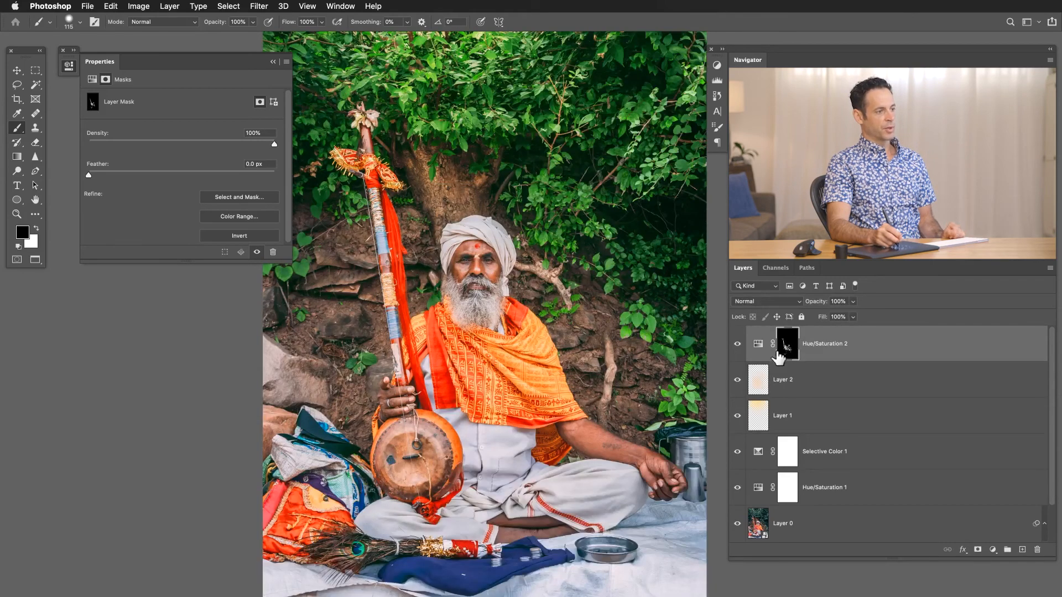
# Compare the photo with the refined Hue/Saturation 2 adjustment hidden and shown, and collapse its properties.
pyautogui.click(738, 344)
pyautogui.click(738, 345)
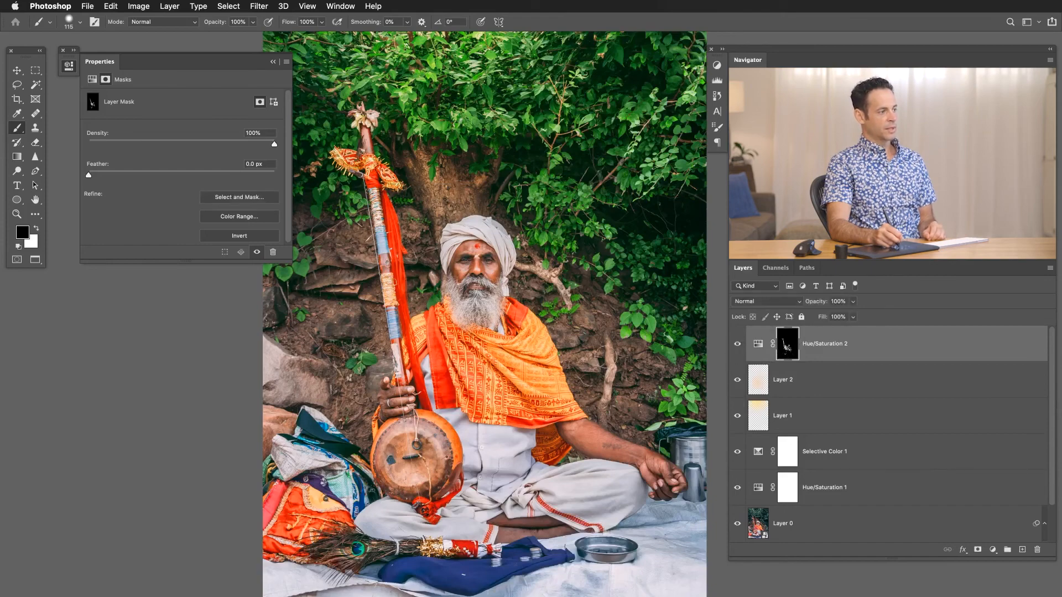
pyautogui.click(452, 394)
pyautogui.click(737, 345)
pyautogui.click(738, 346)
pyautogui.click(737, 346)
pyautogui.click(738, 345)
pyautogui.moveTo(554, 382); pyautogui.dragTo(454, 328)
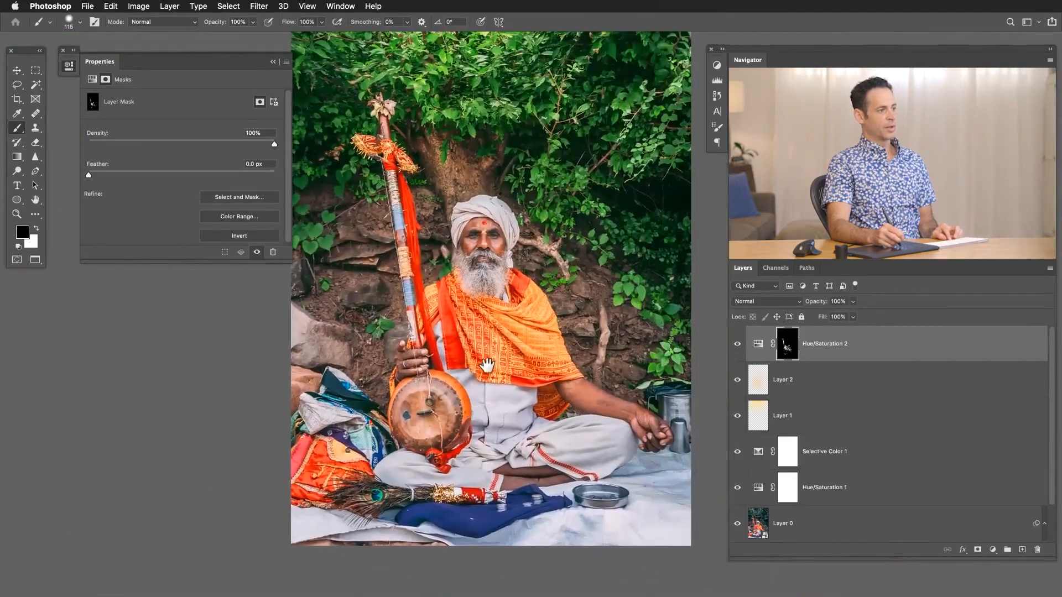
pyautogui.click(735, 347)
pyautogui.click(735, 347)
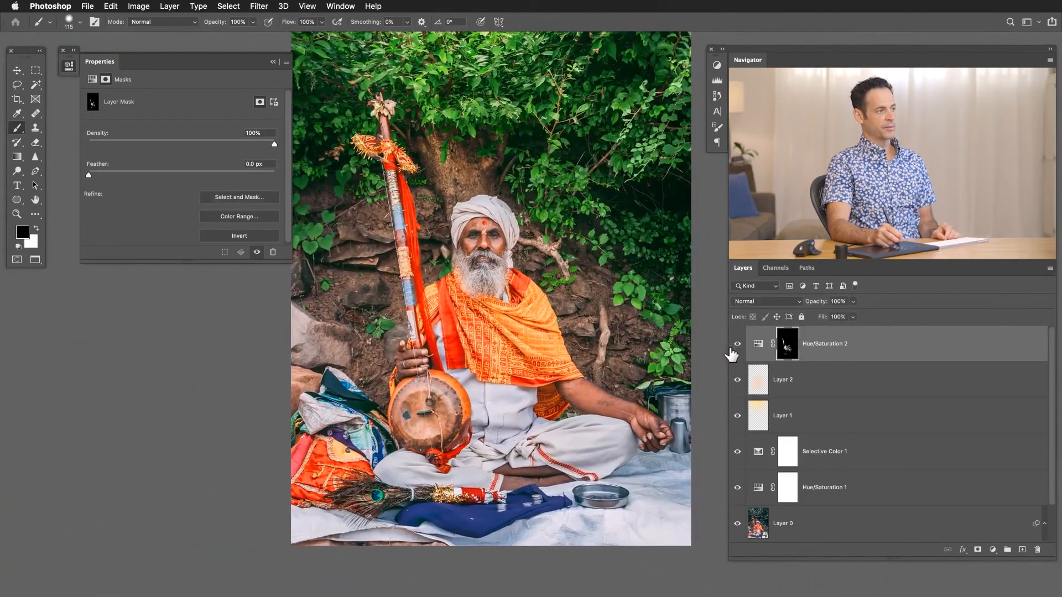
pyautogui.click(72, 65)
pyautogui.moveTo(546, 431); pyautogui.dragTo(496, 451)
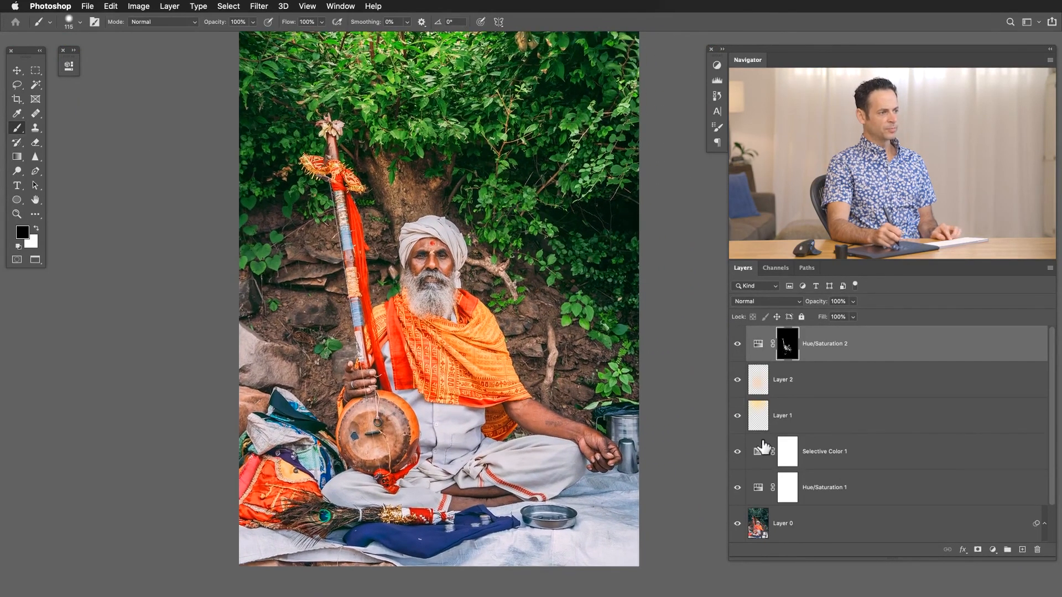